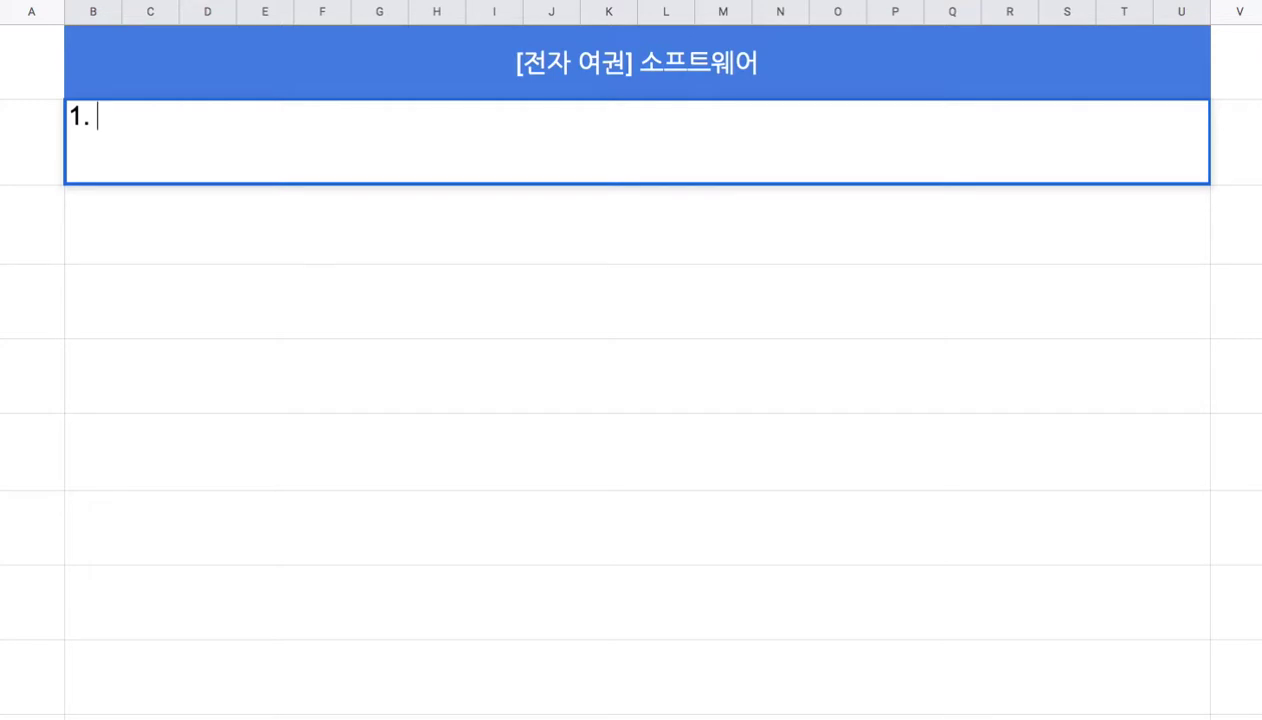
# Step: Enter "1. Patchwork == Secure Scuttlebutt" in the row directly beneath the [전자 여권] 소프트웨어 heading
pyautogui.press('BackSpace')
pyautogui.press('BackSpace')
pyautogui.write('Patchwork')
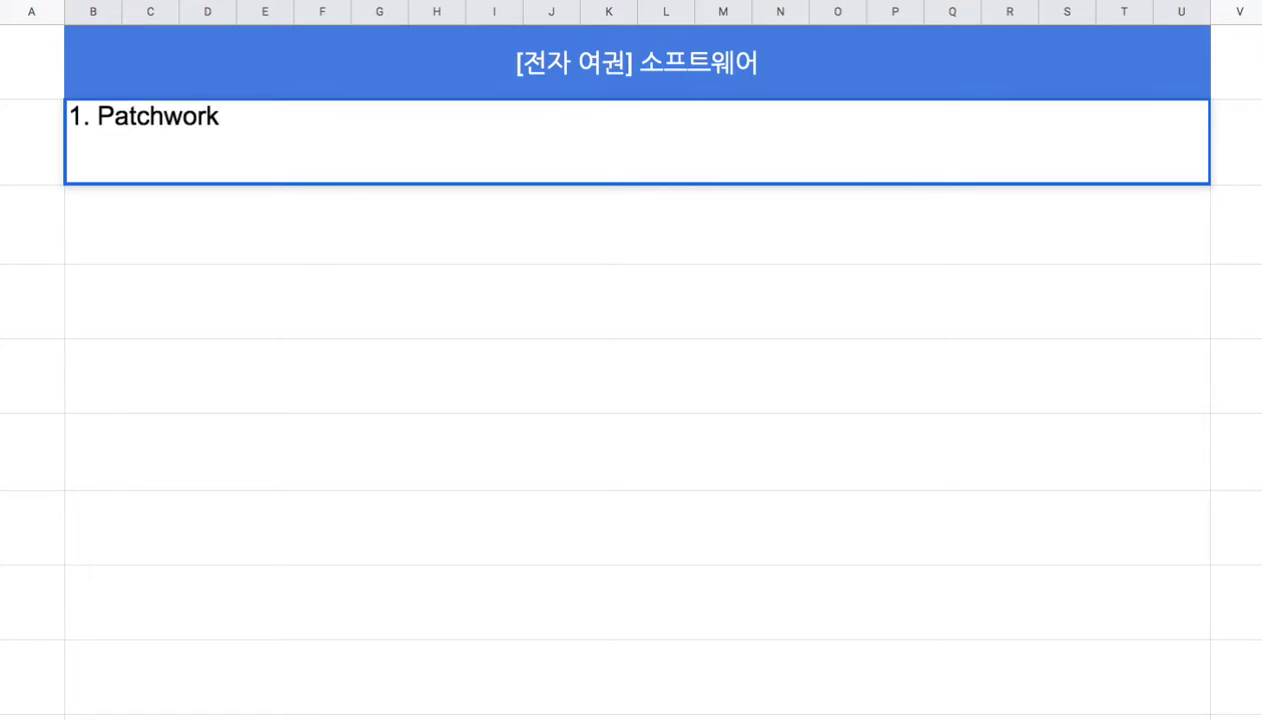
pyautogui.write(' == Sec')
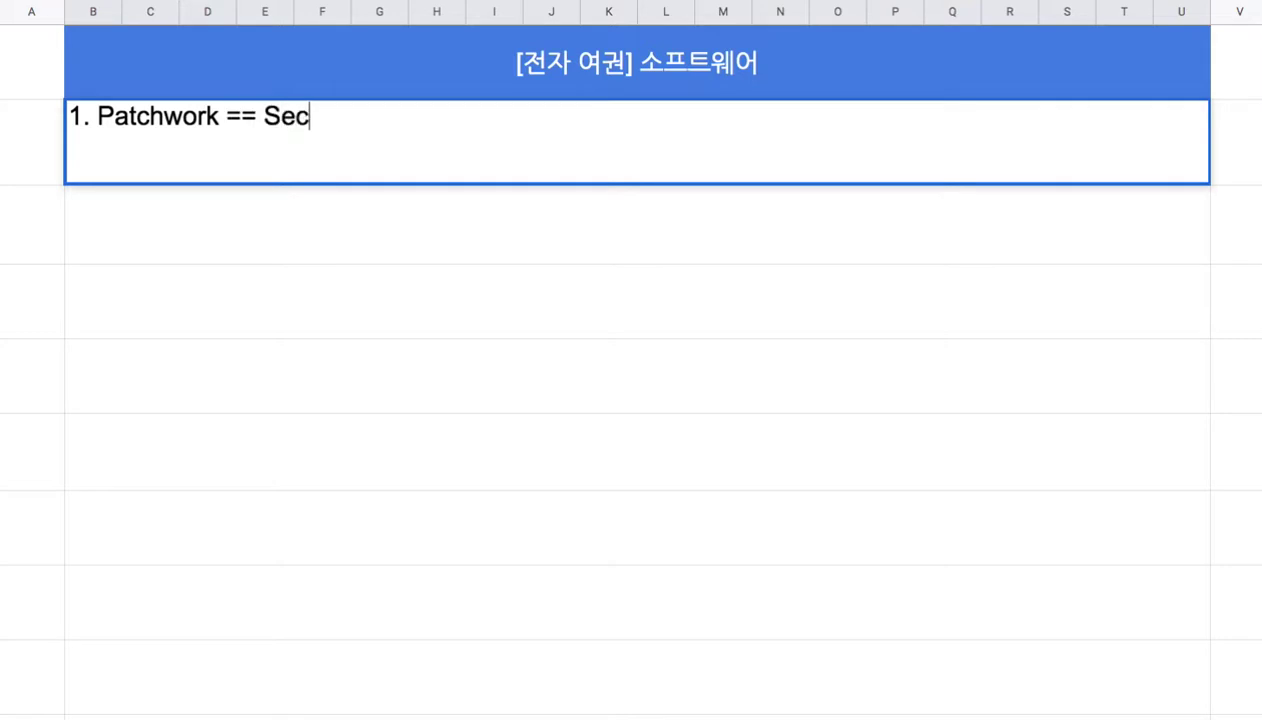
pyautogui.write('ure Scuttlebutt')
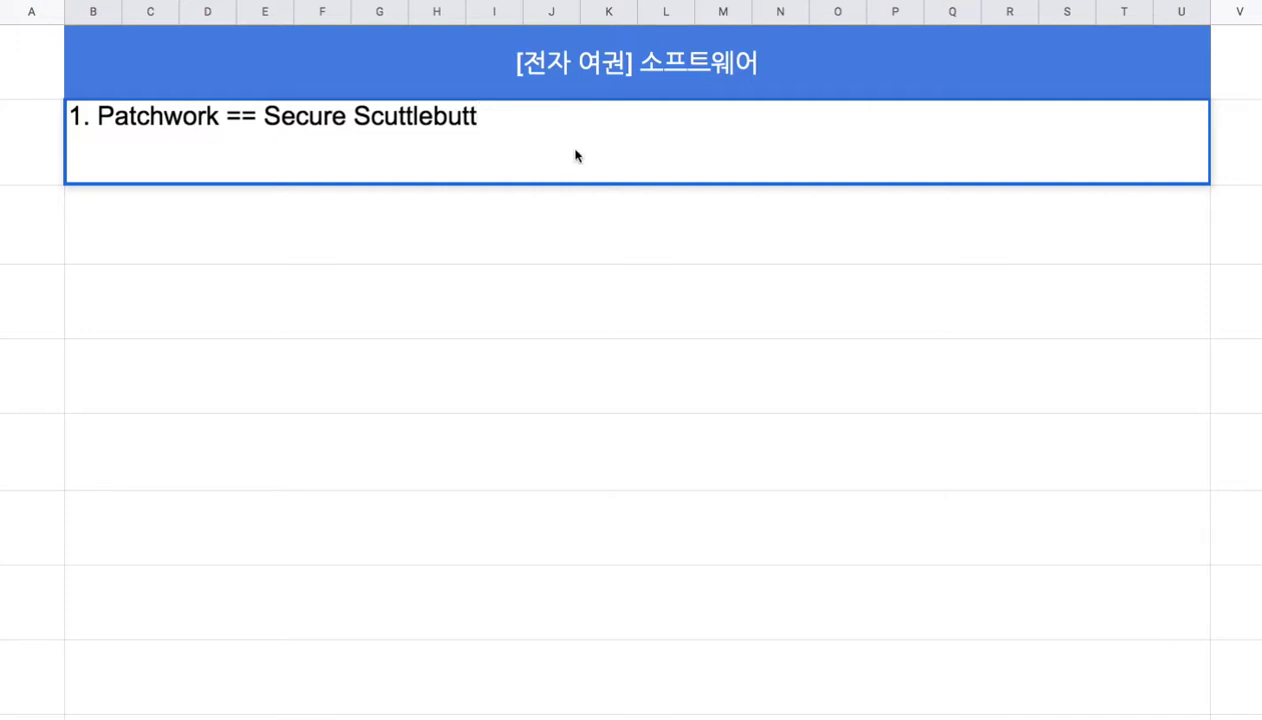
pyautogui.click(663, 348)
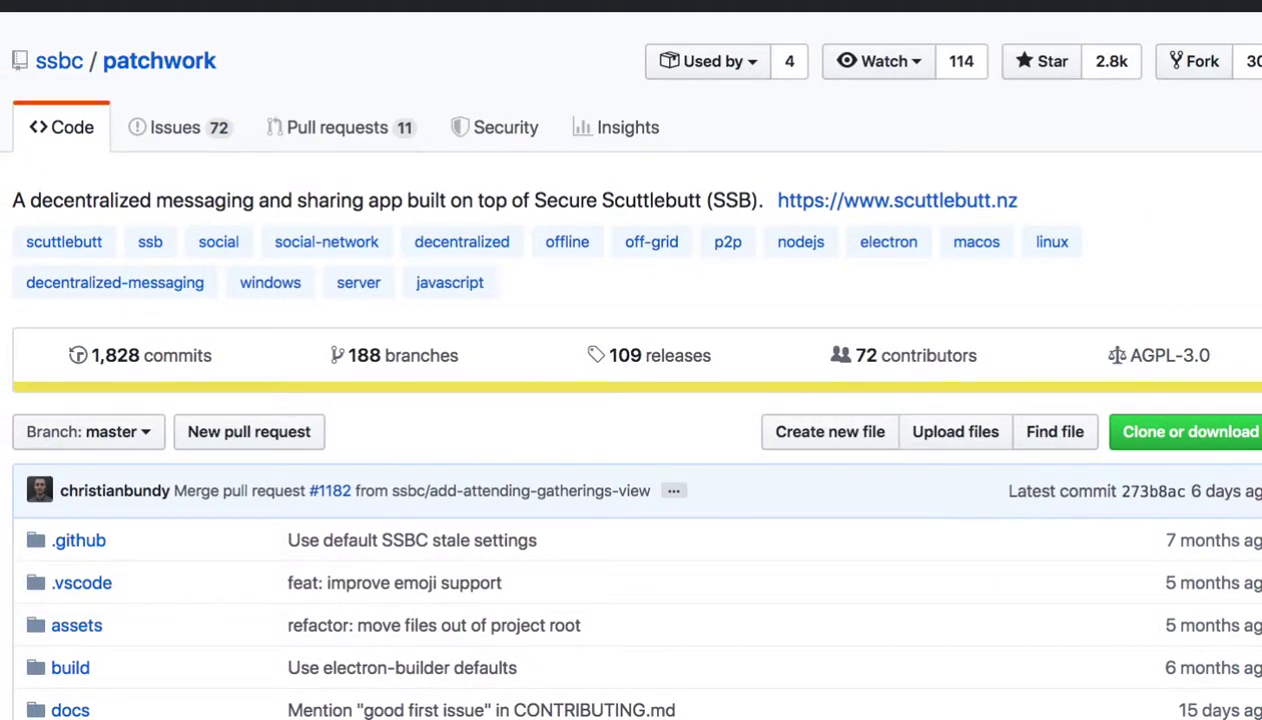
# Step: Examine the ssbc/patchwork repository on GitHub, covering its file list, the README's feature list and the usage screenshot
pyautogui.moveTo(58, 78)
pyautogui.scroll(-5, 631, 400)
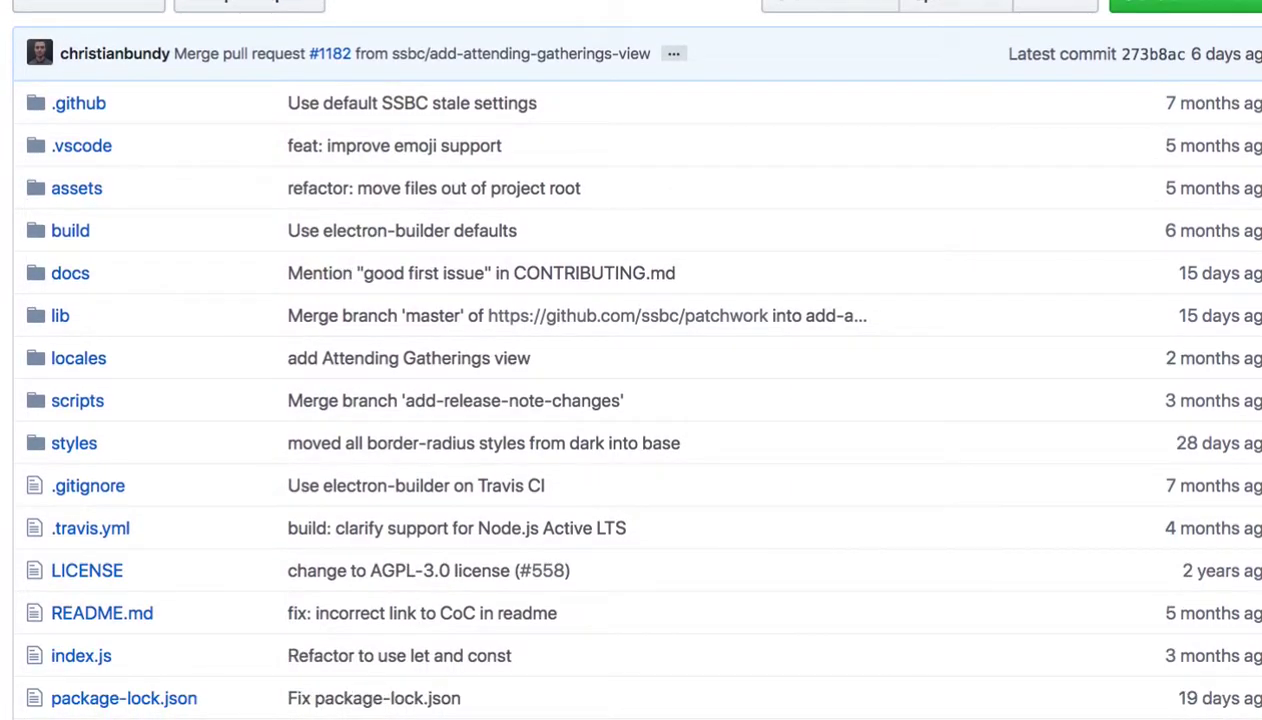
pyautogui.scroll(-2, 631, 400)
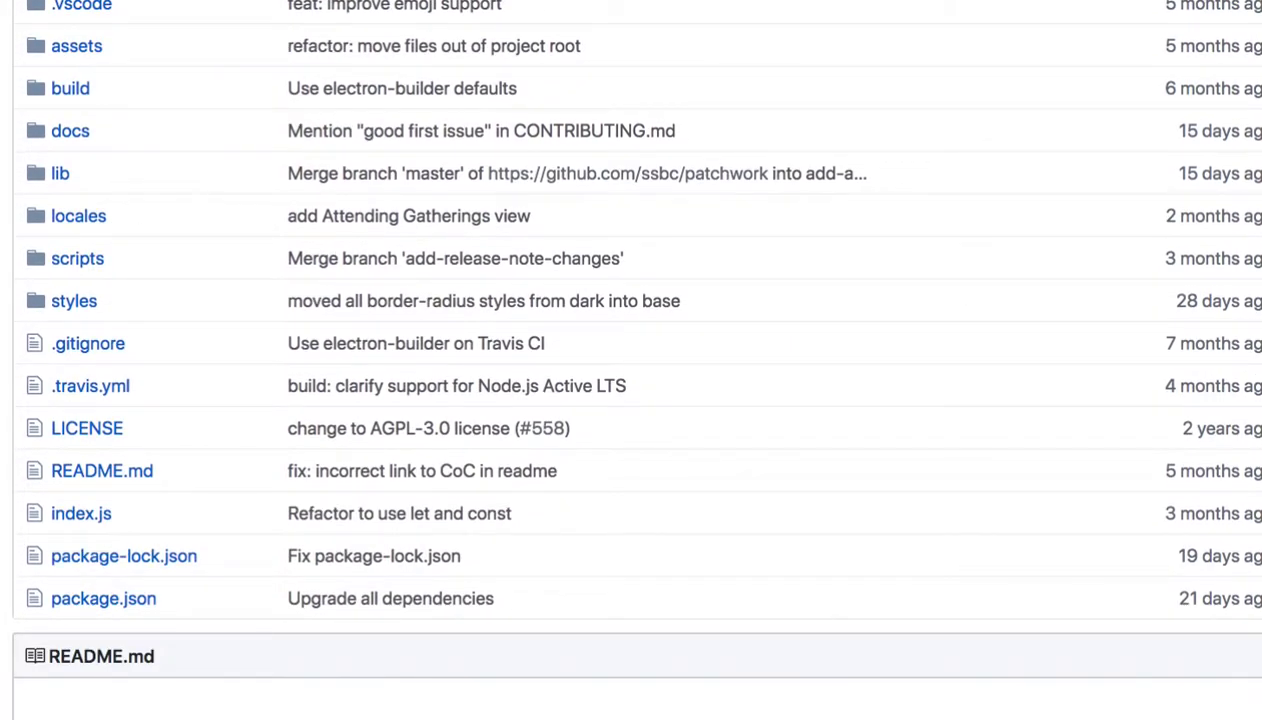
pyautogui.scroll(-1, 631, 400)
pyautogui.scroll(-2, 631, 400)
pyautogui.scroll(-4, 631, 360)
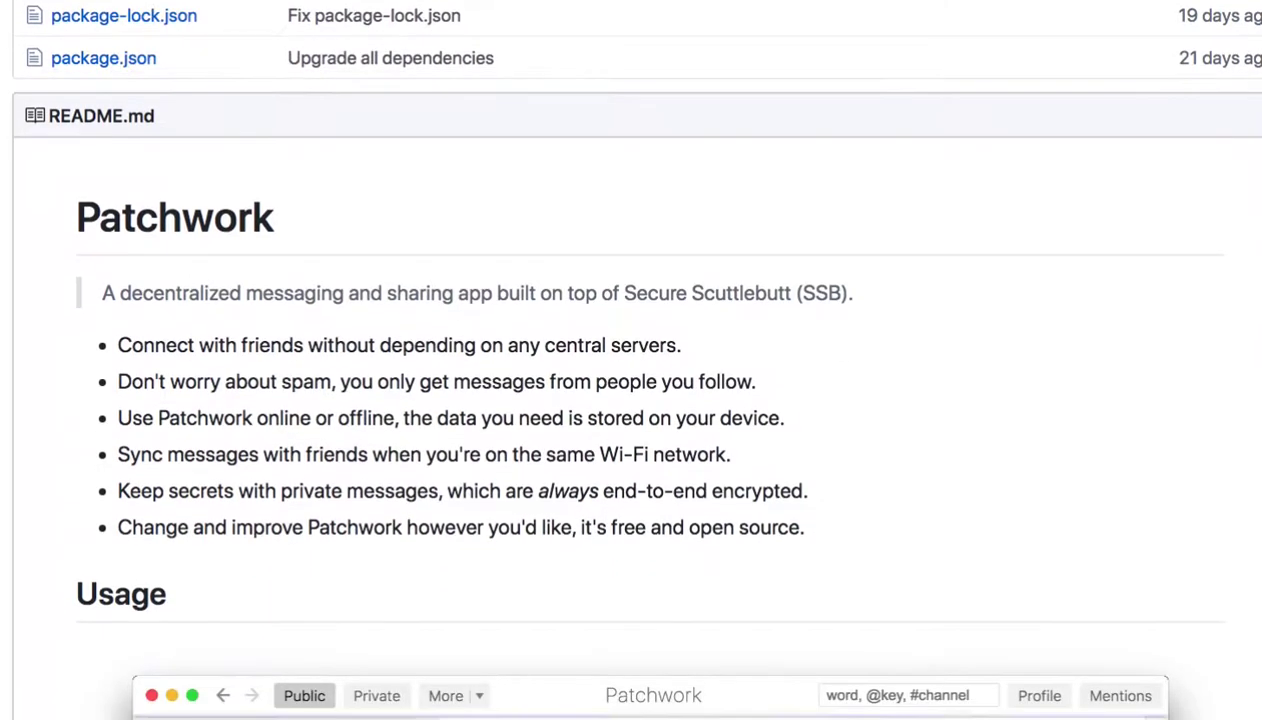
pyautogui.scroll(-8, 631, 360)
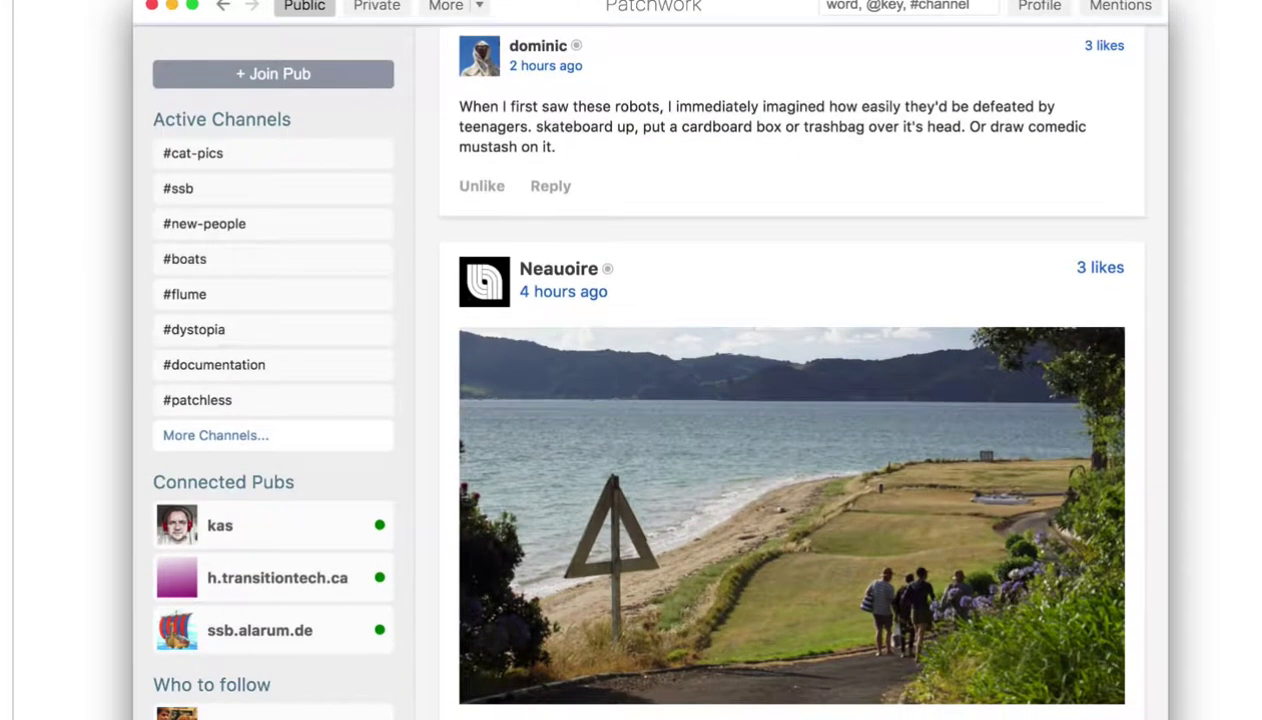
pyautogui.scroll(-1, 631, 360)
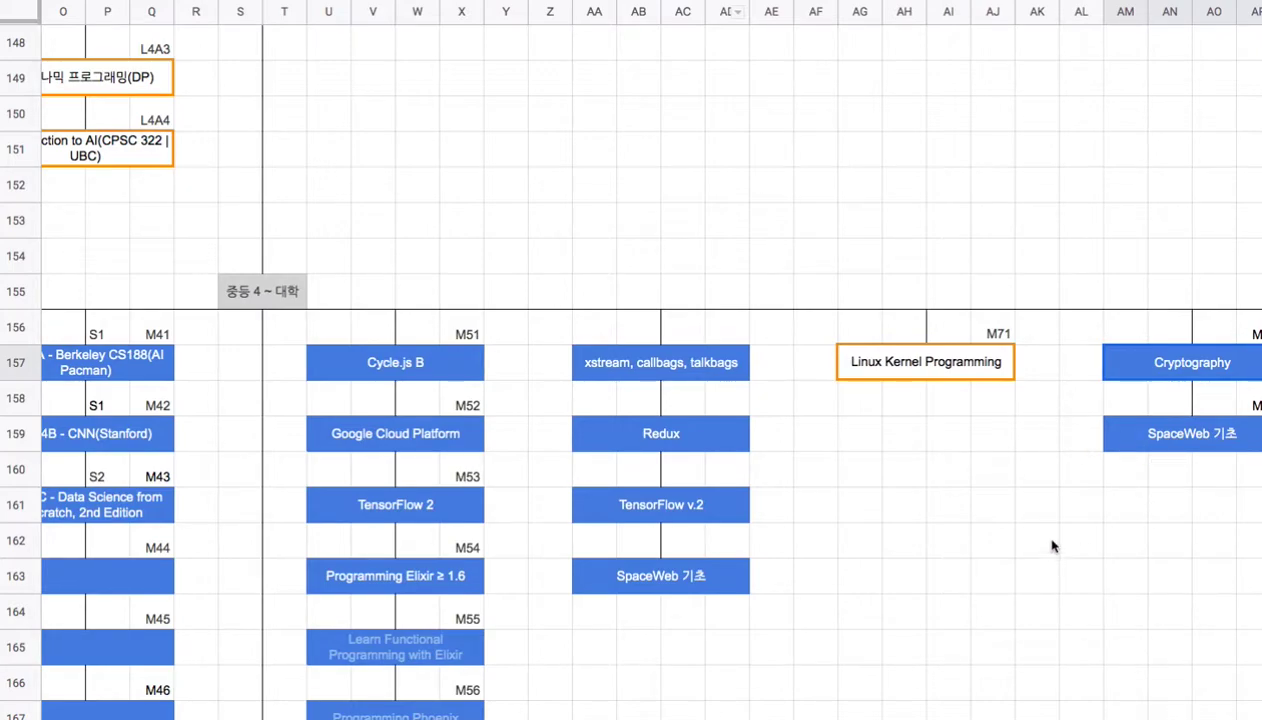
# Step: Review the curriculum sheet's 중등 4 ~ 대학 section, including SpaceWeb 기초 beneath Cryptography, and the 중등 3 ~ 4 courses
pyautogui.hscroll(3, 650, 370)
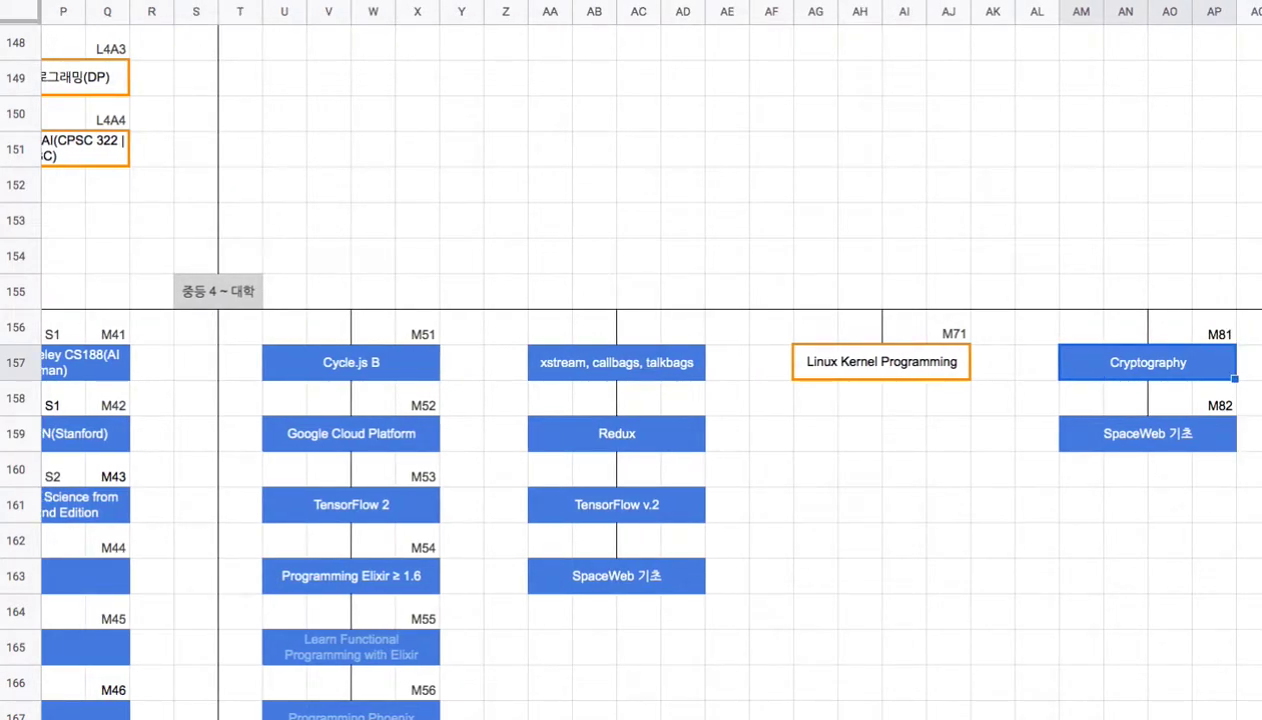
pyautogui.click(168, 304)
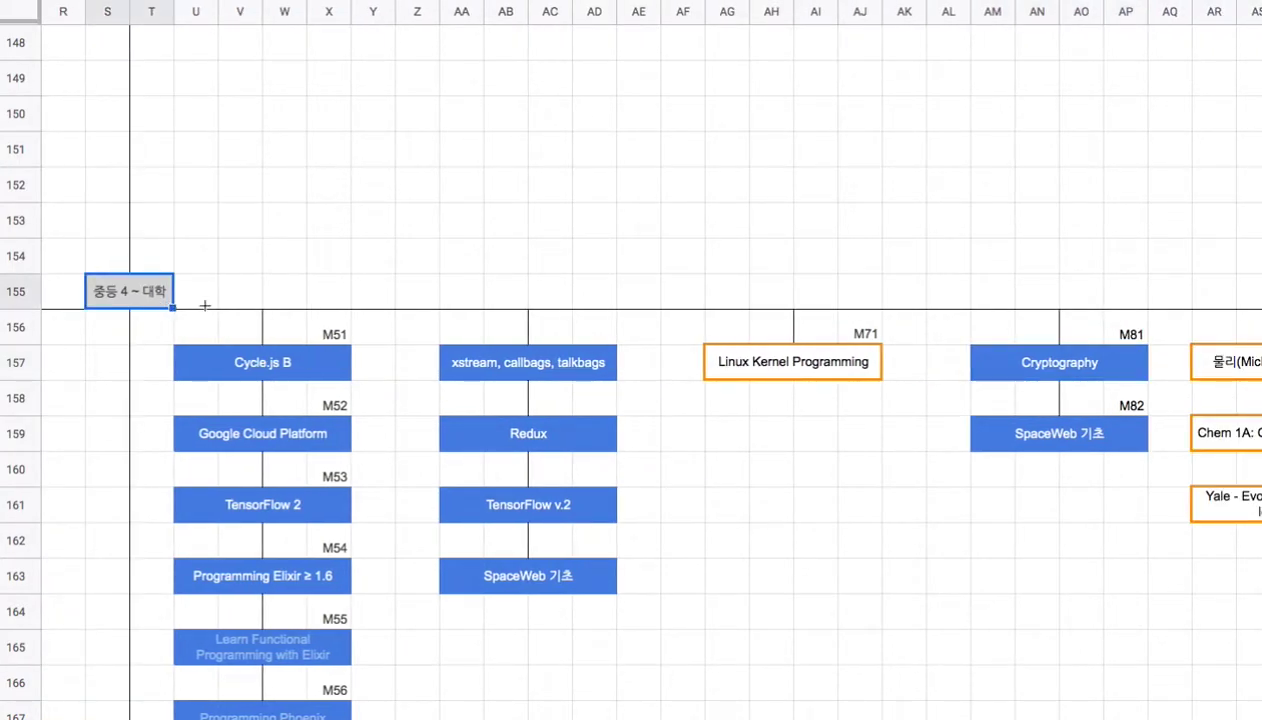
pyautogui.click(1038, 446)
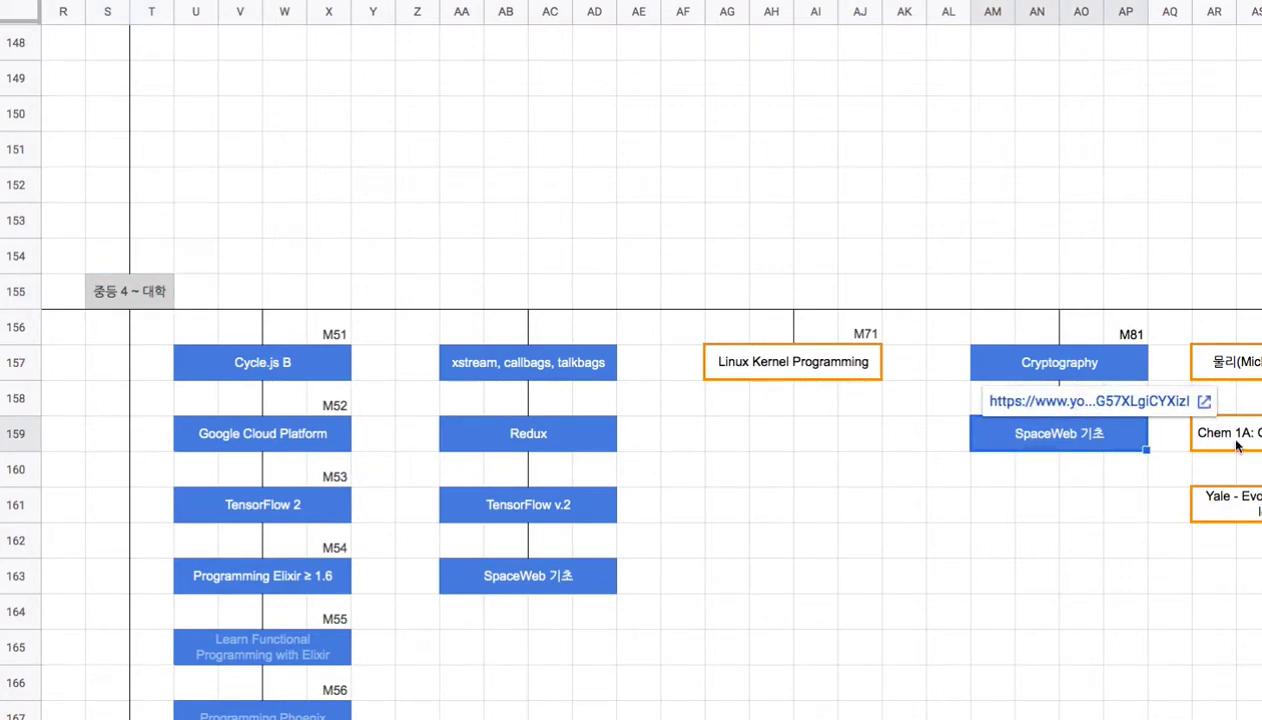
pyautogui.scroll(7, 640, 400)
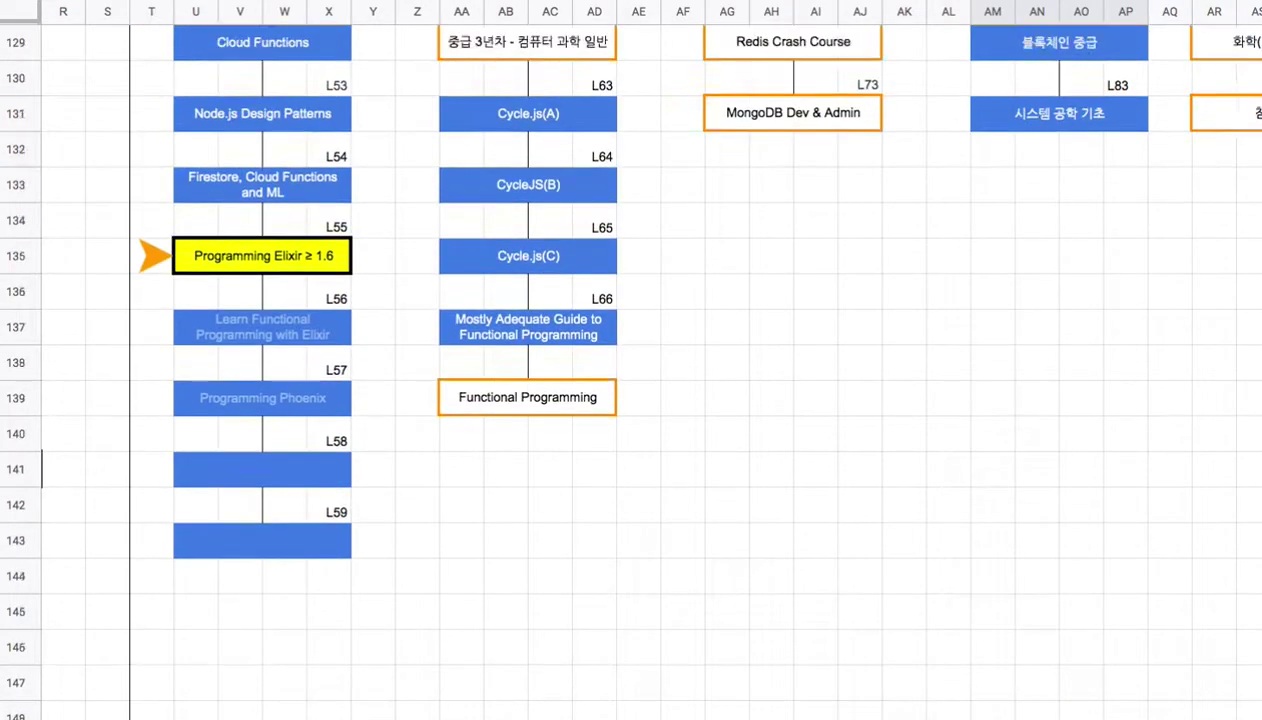
pyautogui.scroll(2, 640, 400)
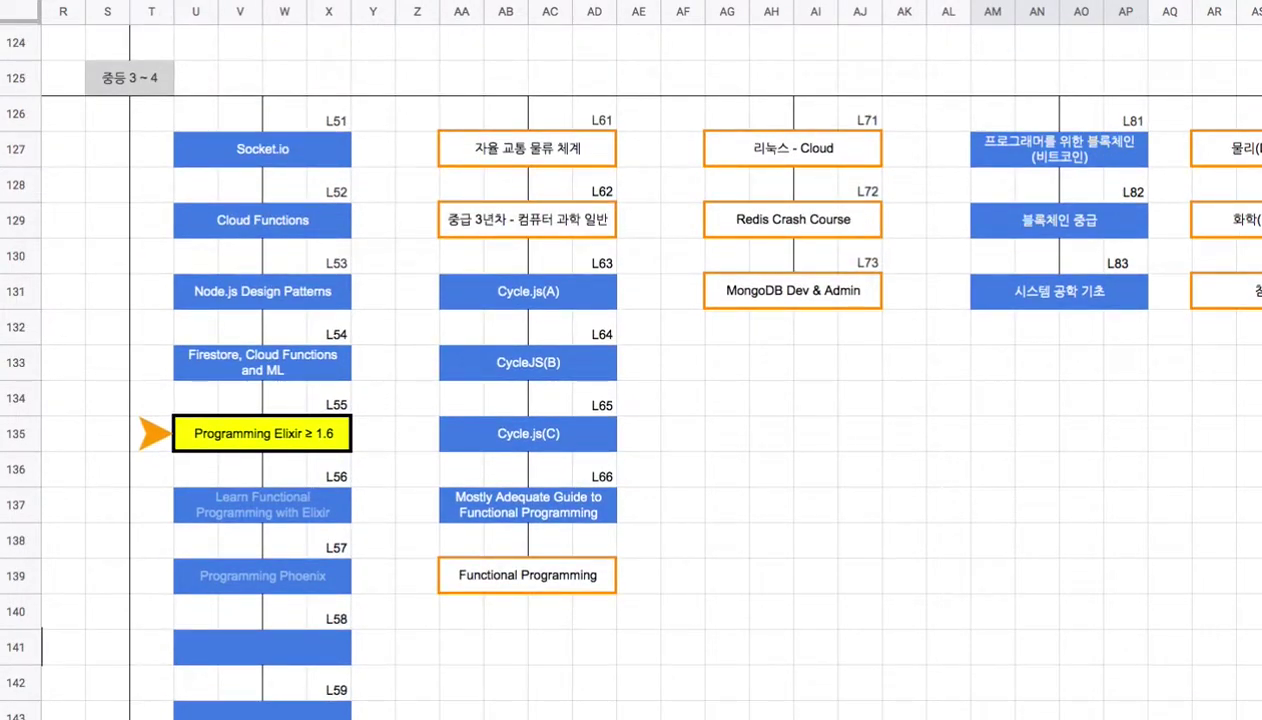
pyautogui.scroll(-10, 1206, 465)
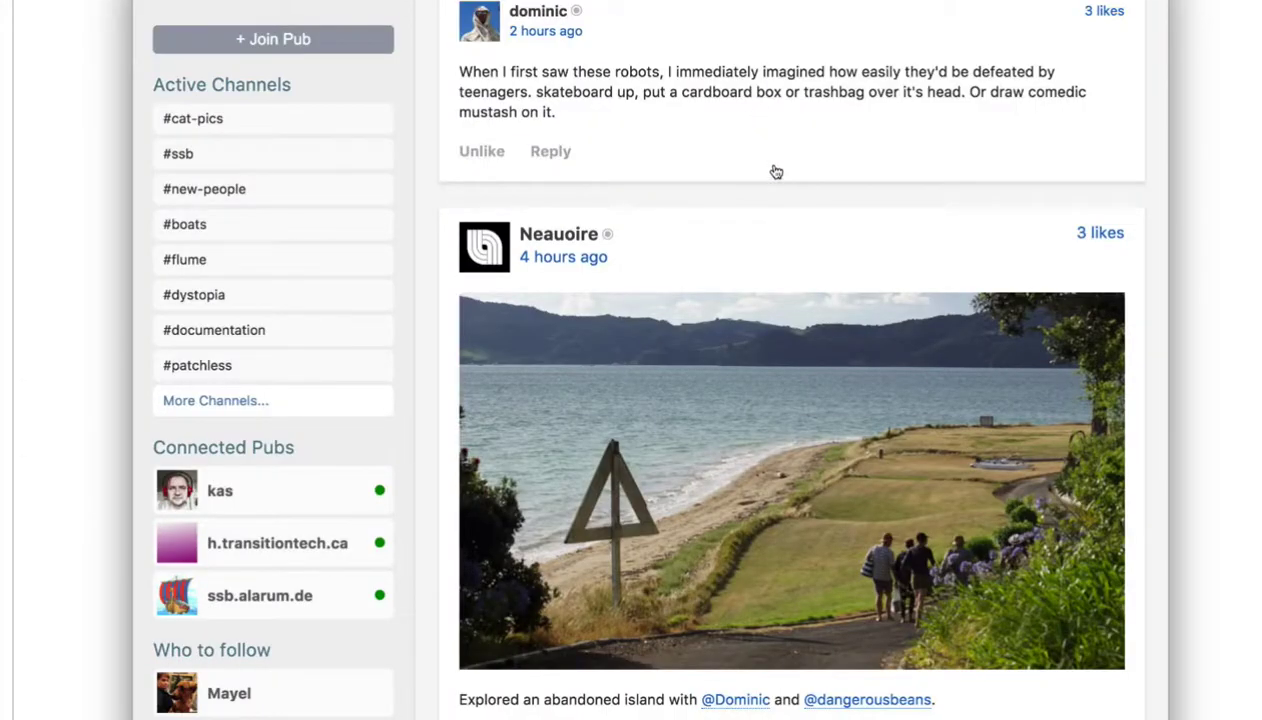
# Step: Open the lib folder of the patchwork repository on GitHub and look through its source files
pyautogui.scroll(-10, 640, 360)
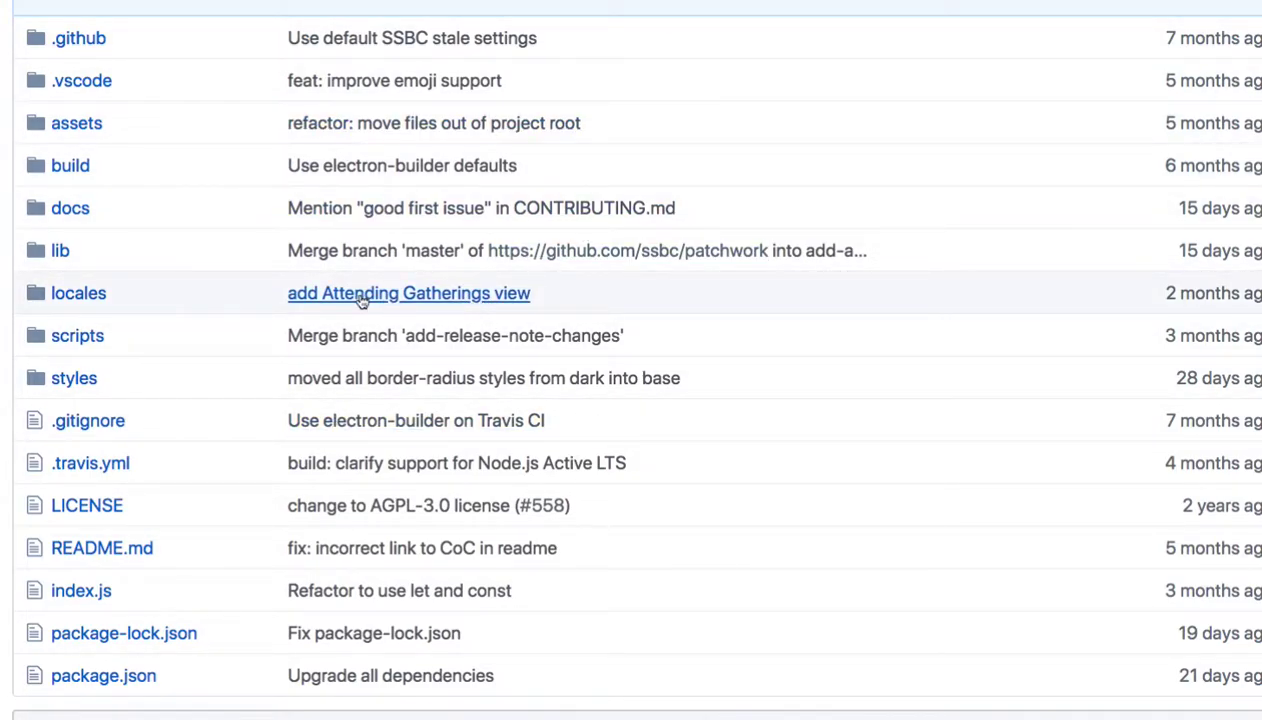
pyautogui.click(59, 252)
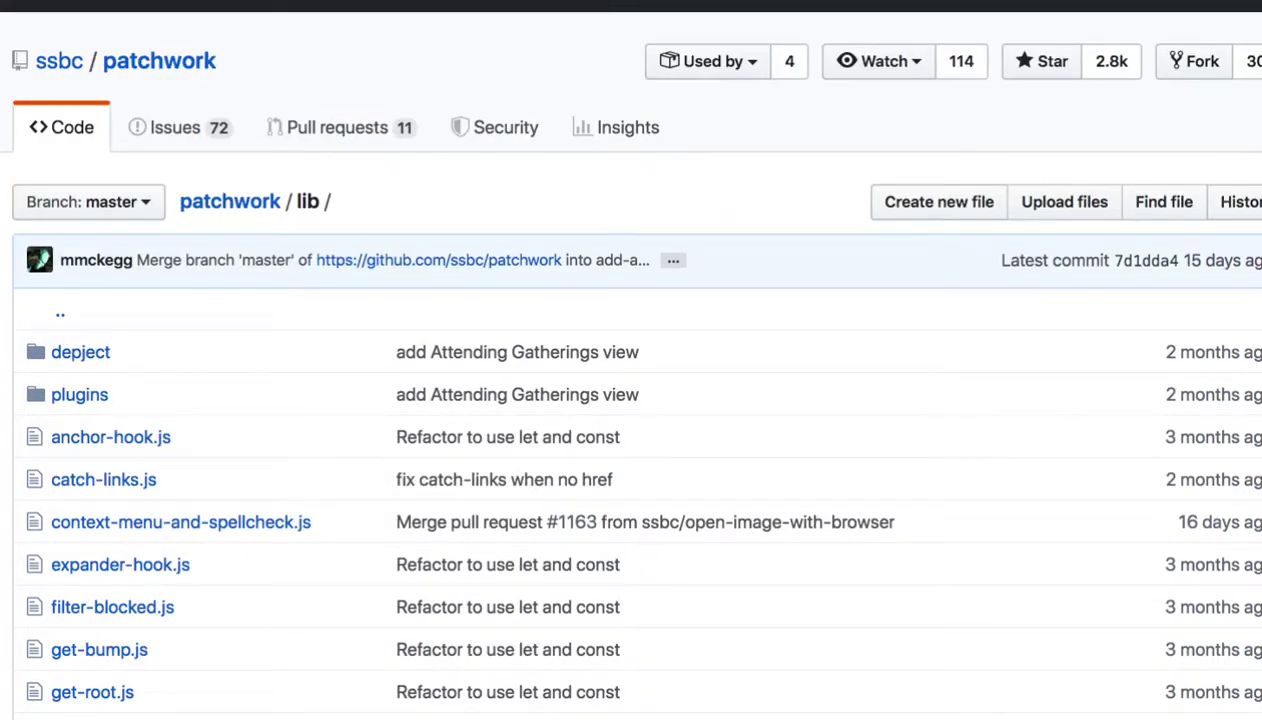
pyautogui.scroll(-6, 631, 400)
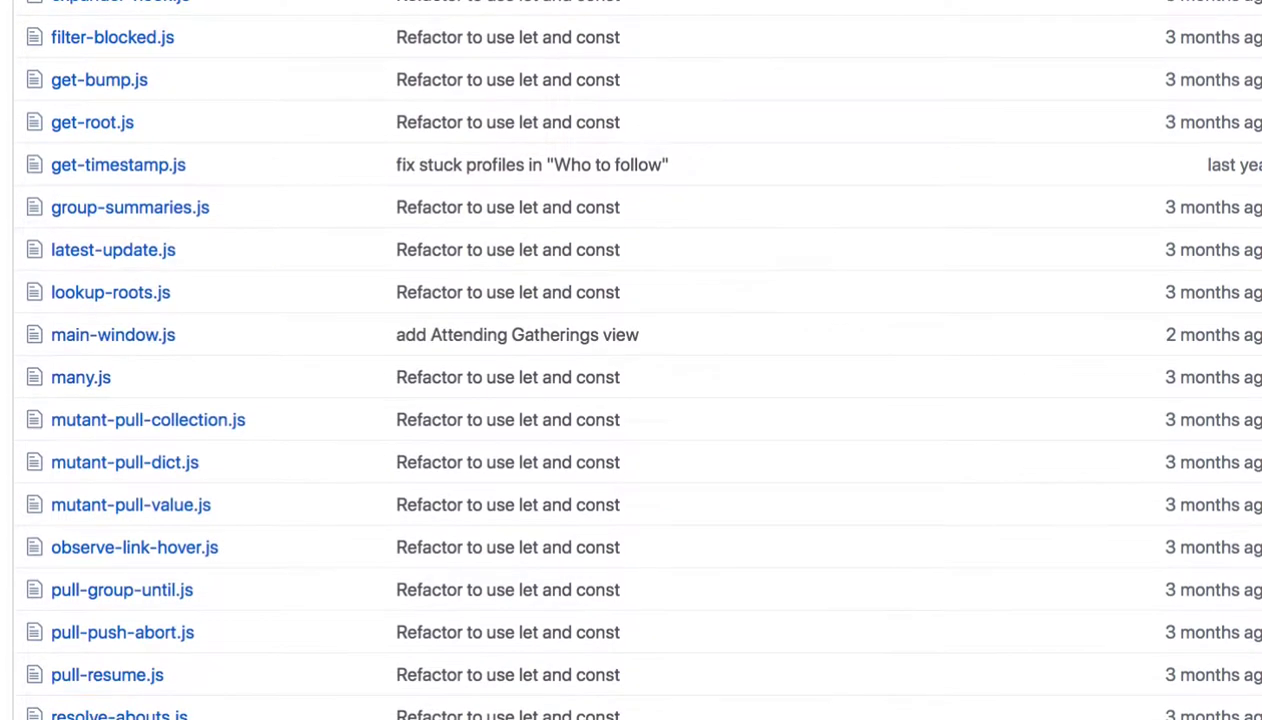
pyautogui.scroll(-3, 631, 360)
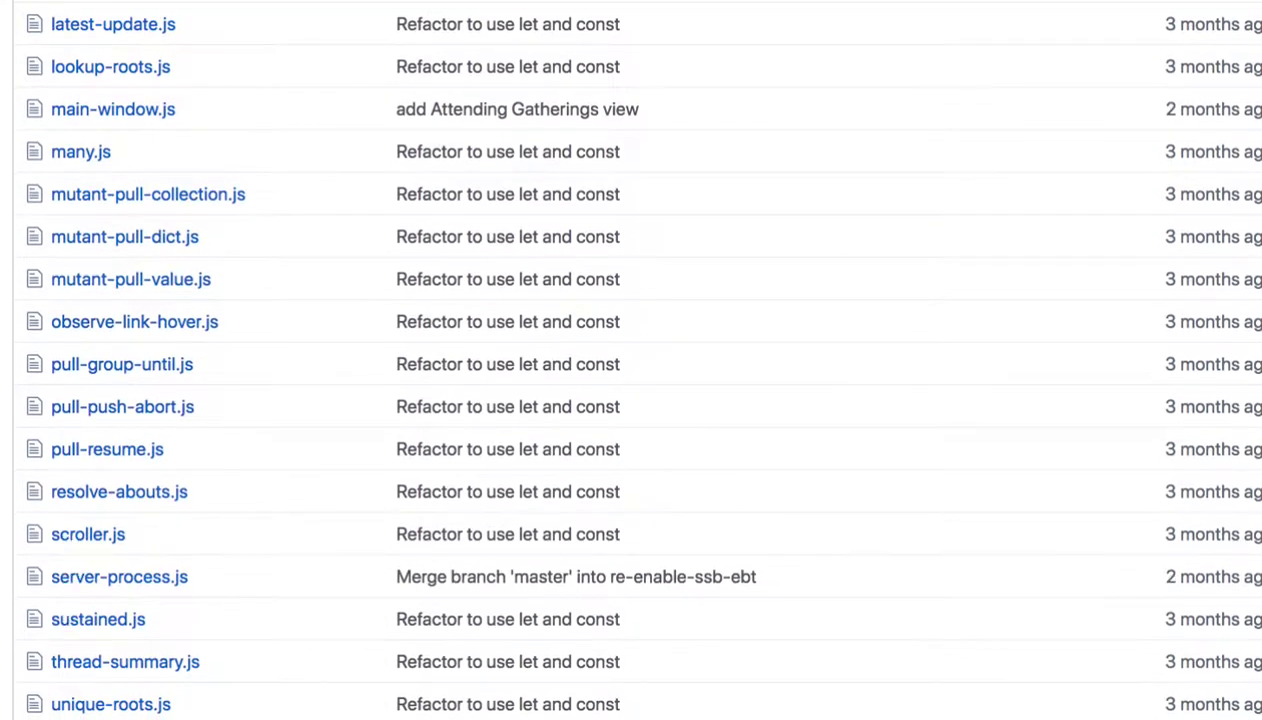
pyautogui.scroll(-1, 631, 360)
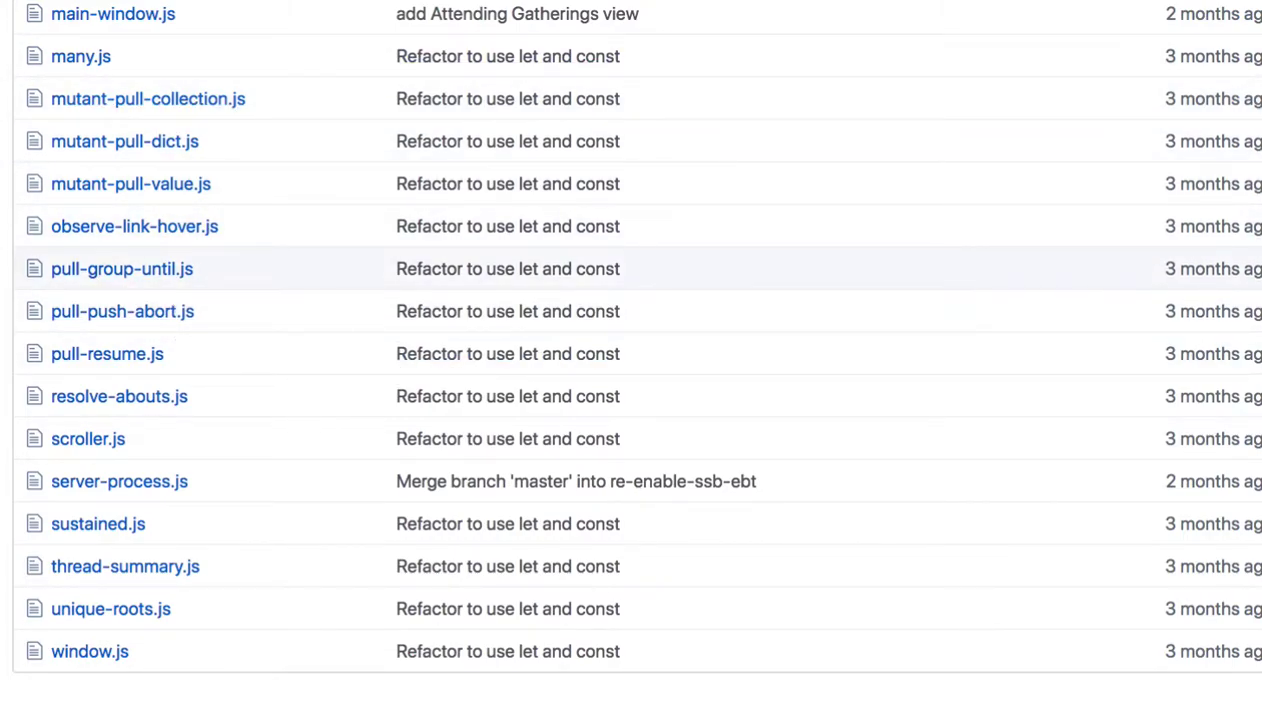
pyautogui.scroll(10, 541, 268)
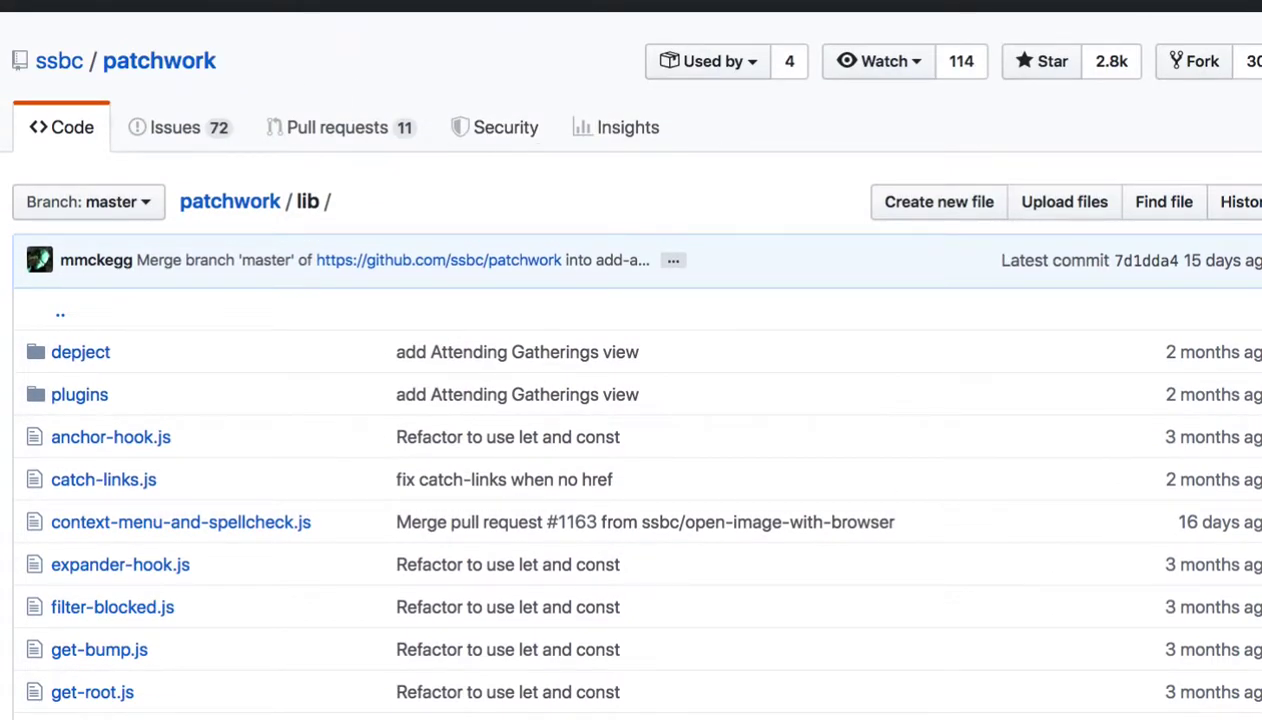
# Step: Return to the patchwork repository's main page and review its description and topic tags
pyautogui.hotkey('alt', 'Left')
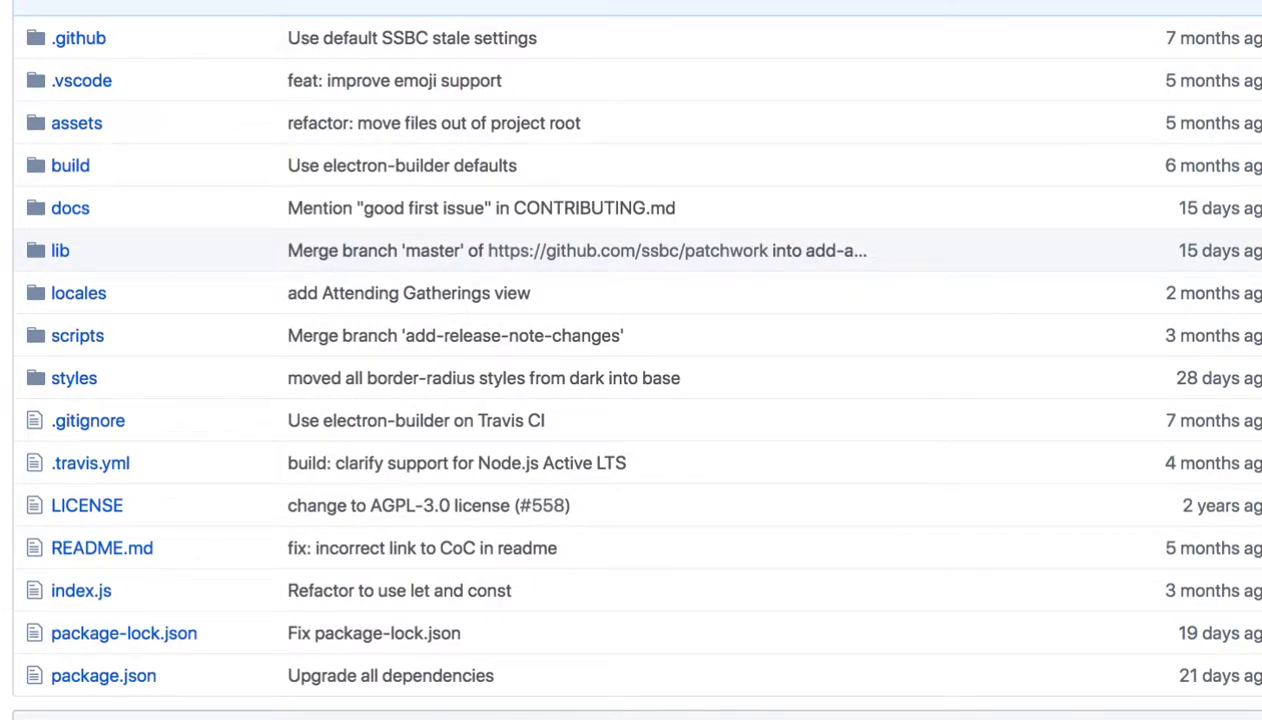
pyautogui.scroll(1, 1000, 250)
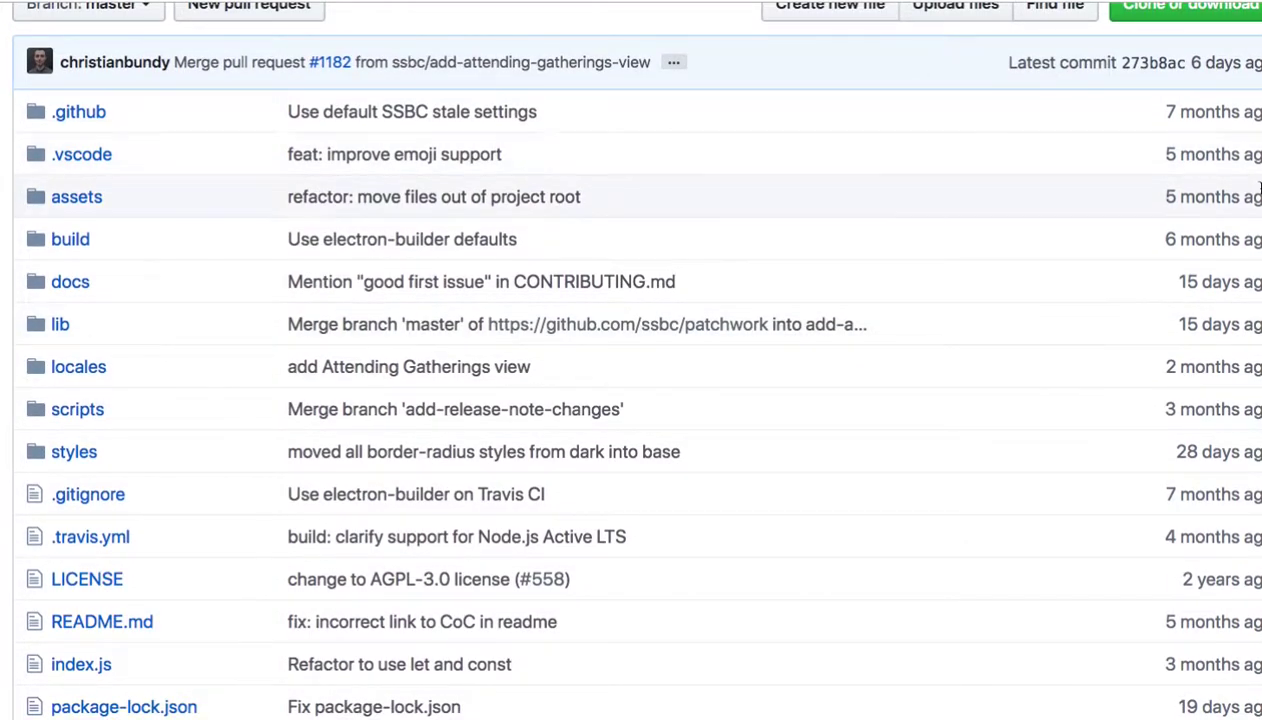
pyautogui.scroll(5, 631, 360)
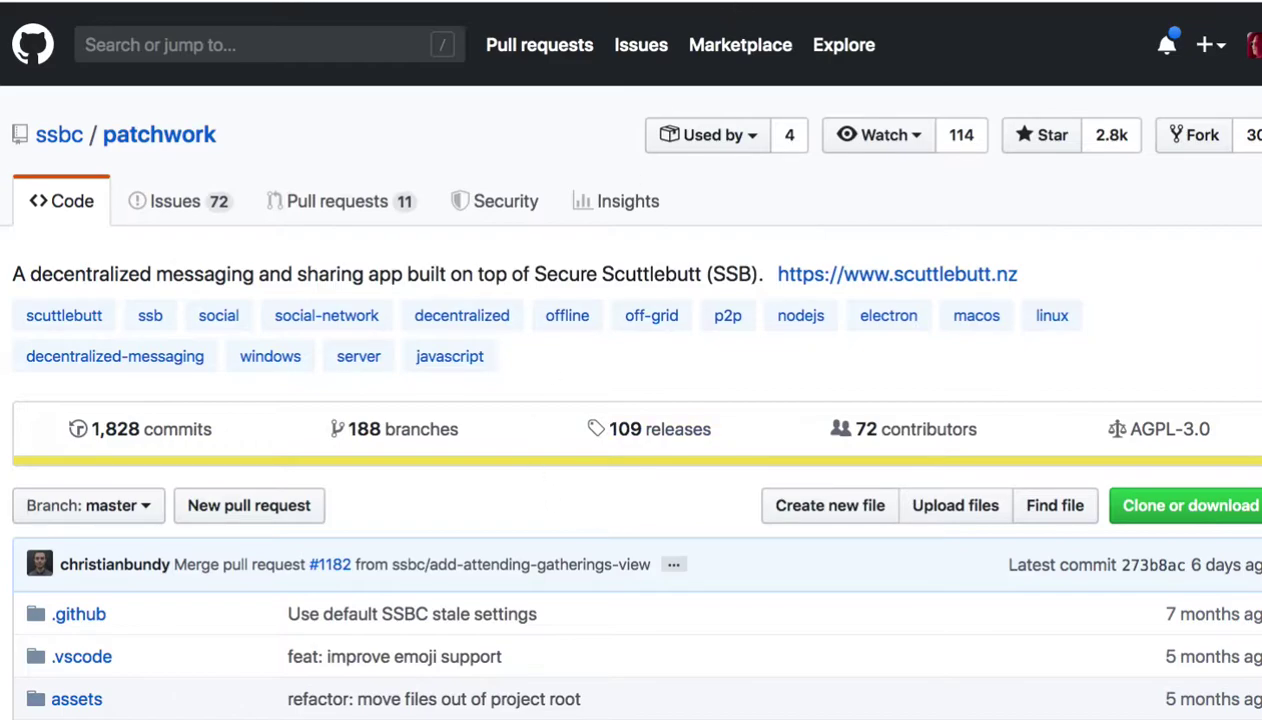
pyautogui.scroll(-2, 631, 400)
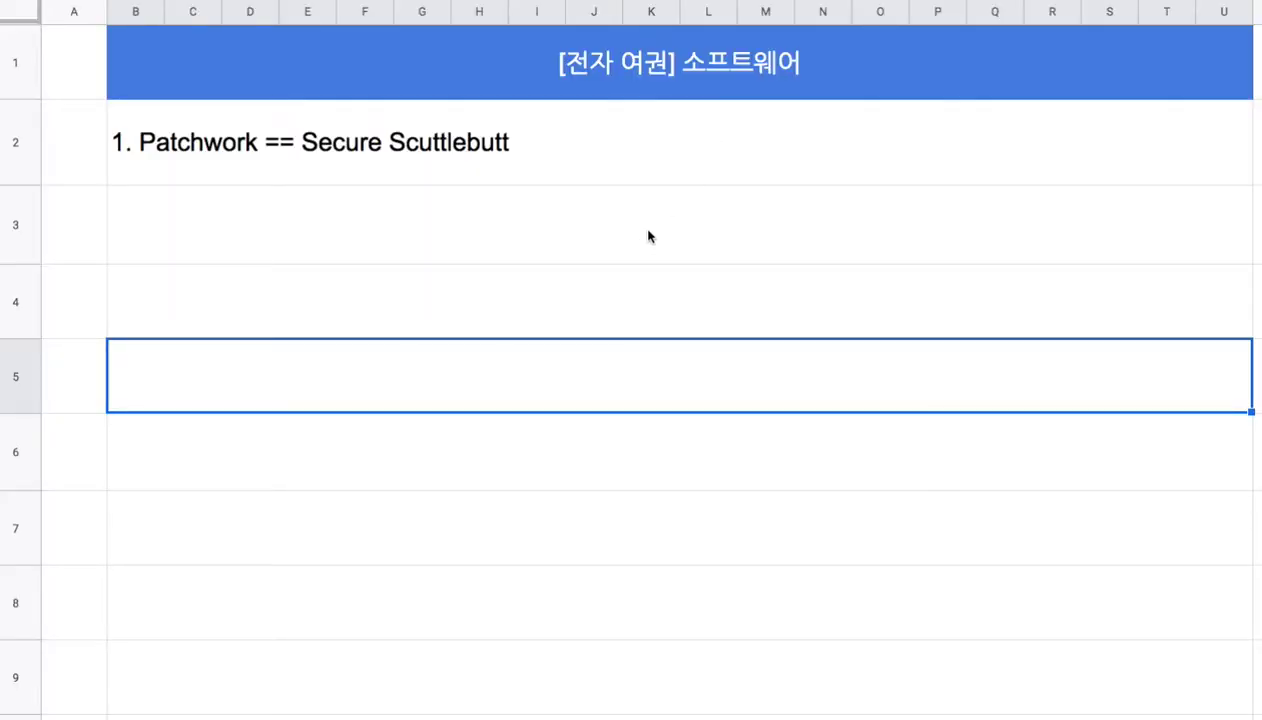
# Step: In row 3 of the [전자 여권] 소프트웨어 sheet, enter "2. 11월 중순 경, ssbc의 상세 구성과 코드 분석 강좌를 업로드"
pyautogui.click(543, 233)
pyautogui.write('2')
pyautogui.write('. 11dnj')
pyautogui.press('BackSpace')
pyautogui.press('BackSpace')
pyautogui.press('BackSpace')
pyautogui.write('우월 중순 경')
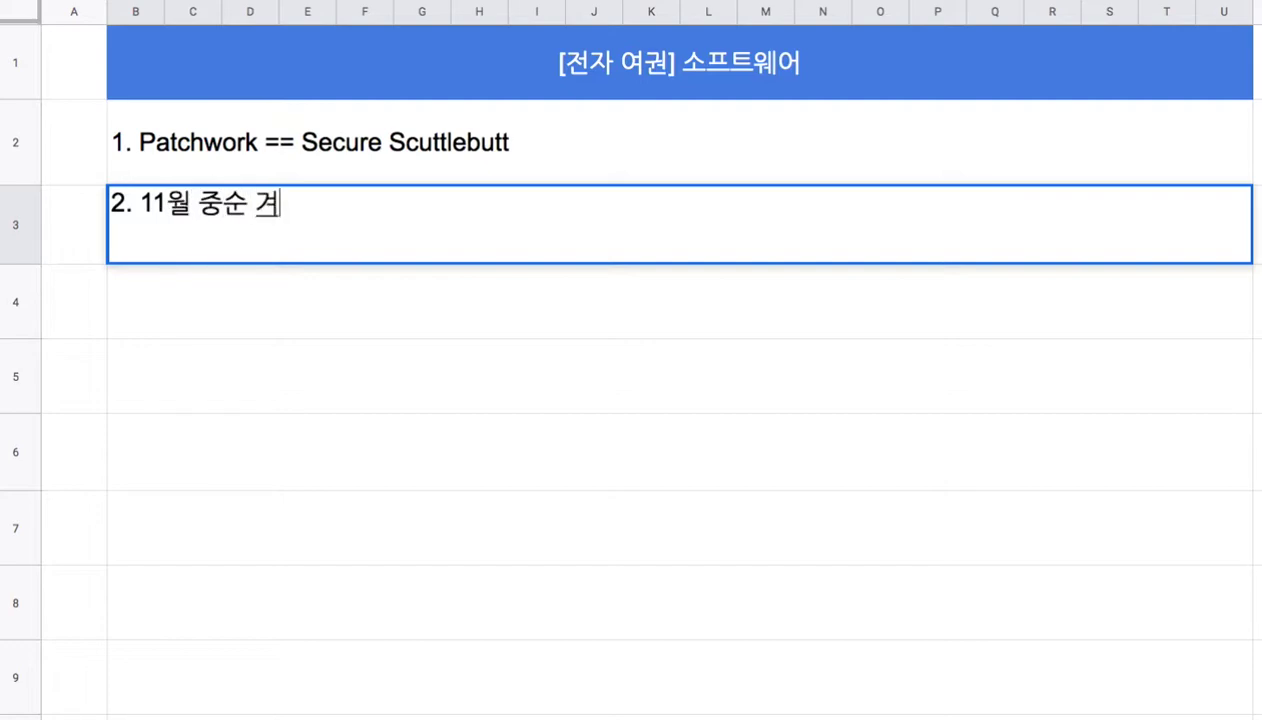
pyautogui.write(', ssbc')
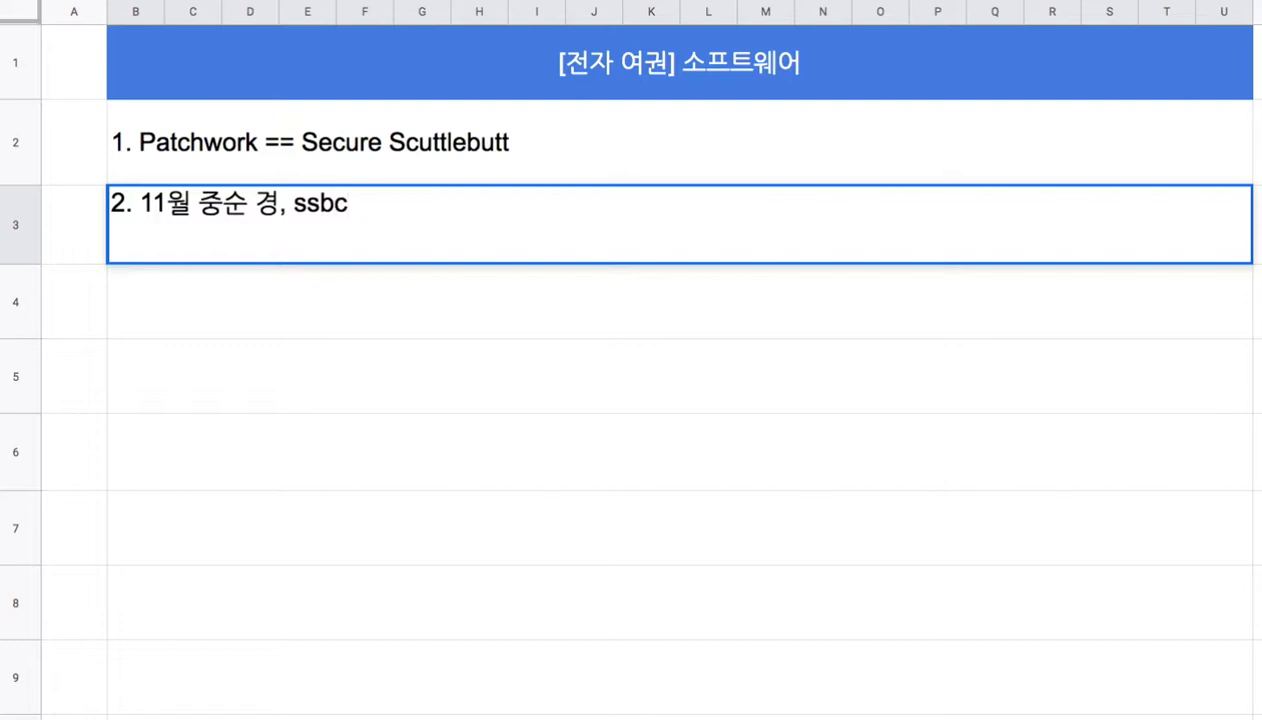
pyautogui.write('의 샀')
pyautogui.write('세 ')
pyautogui.write('궃')
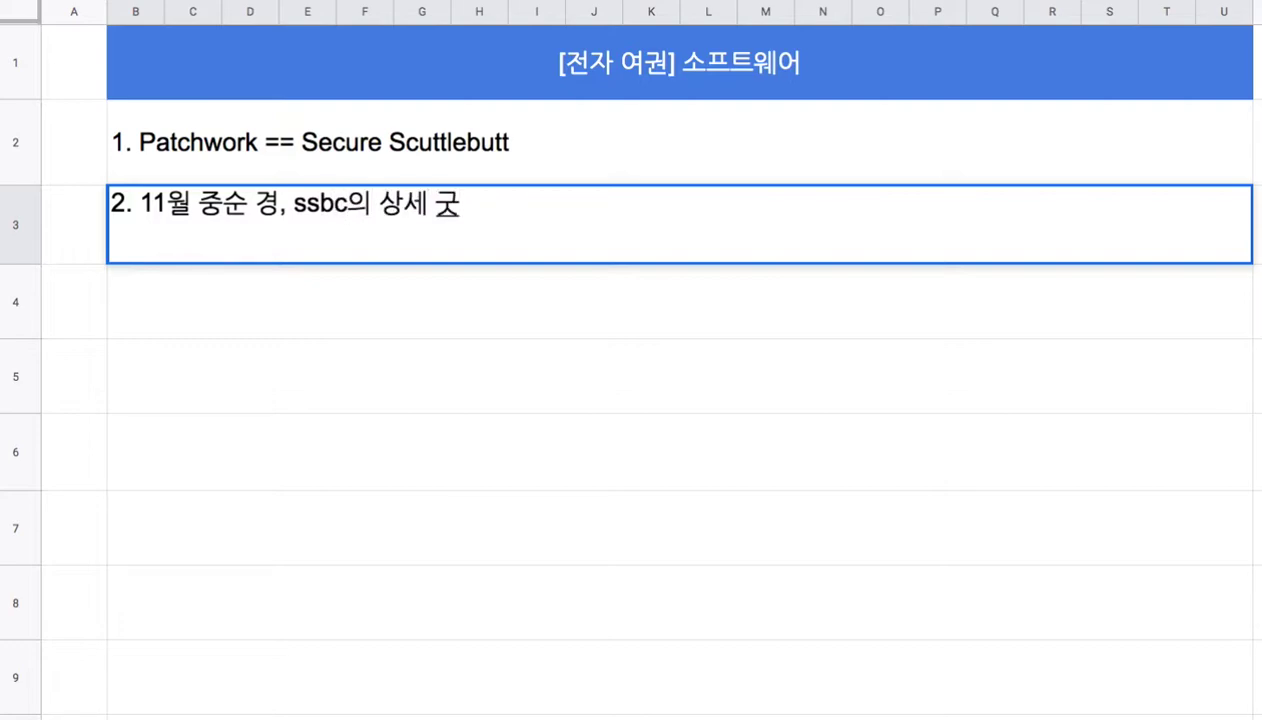
pyautogui.write('성과 ')
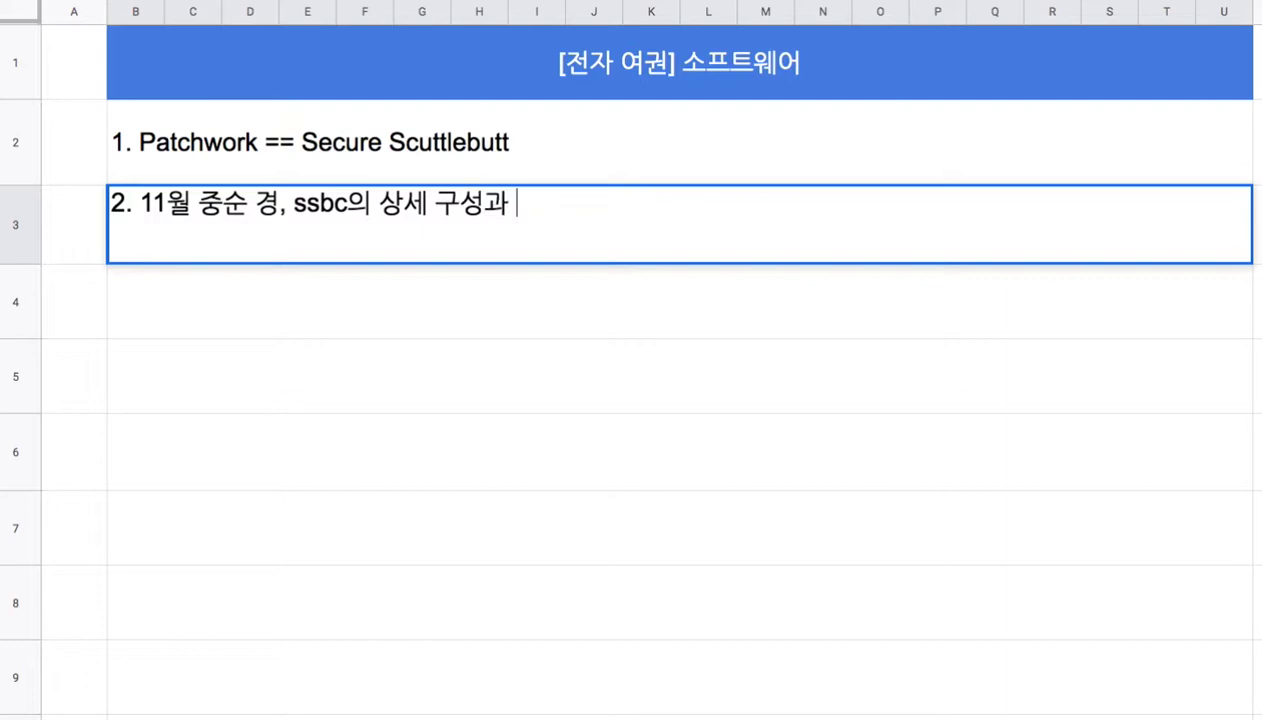
pyautogui.write('코드 분석 강좌를 업롣')
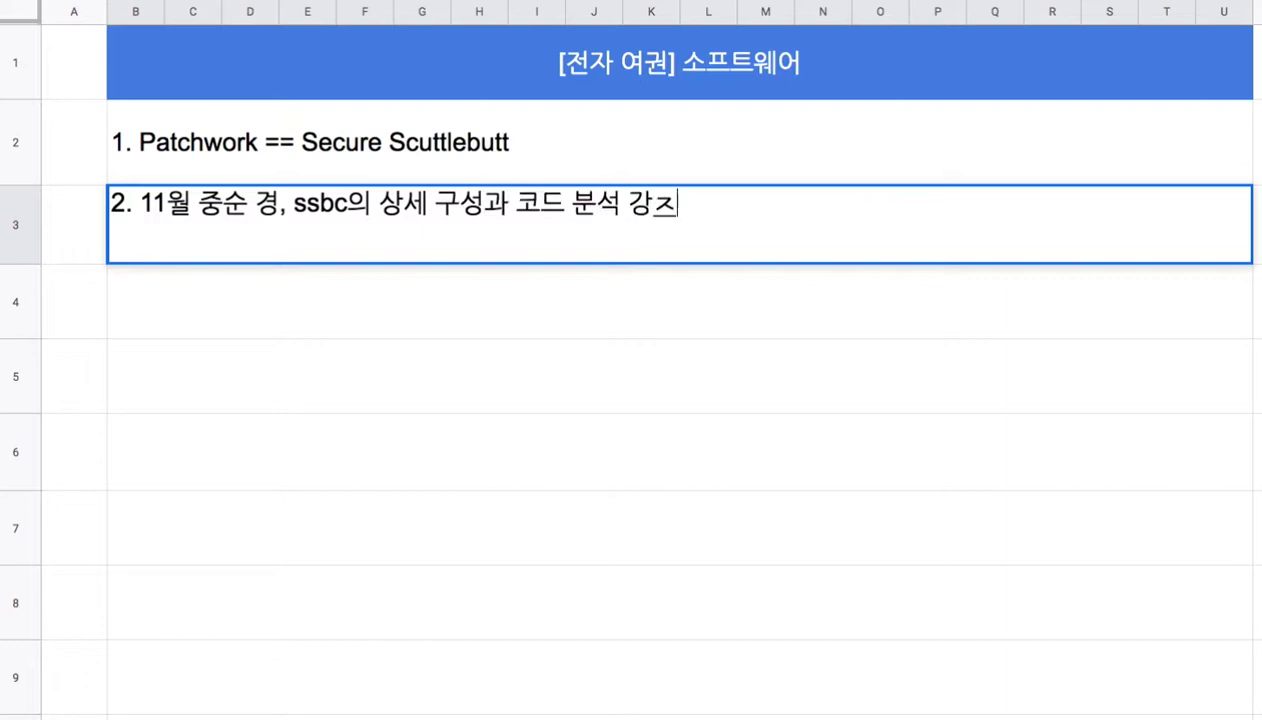
pyautogui.write('드')
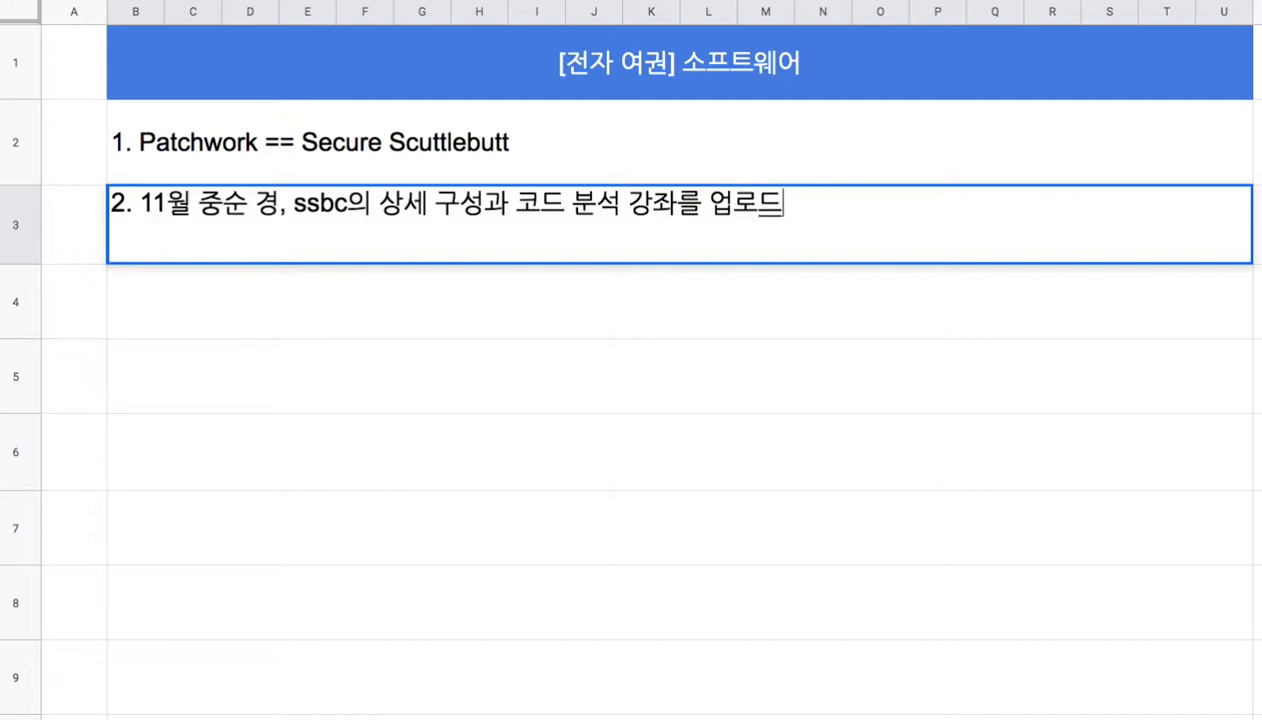
pyautogui.moveTo(368, 205); pyautogui.dragTo(570, 205)
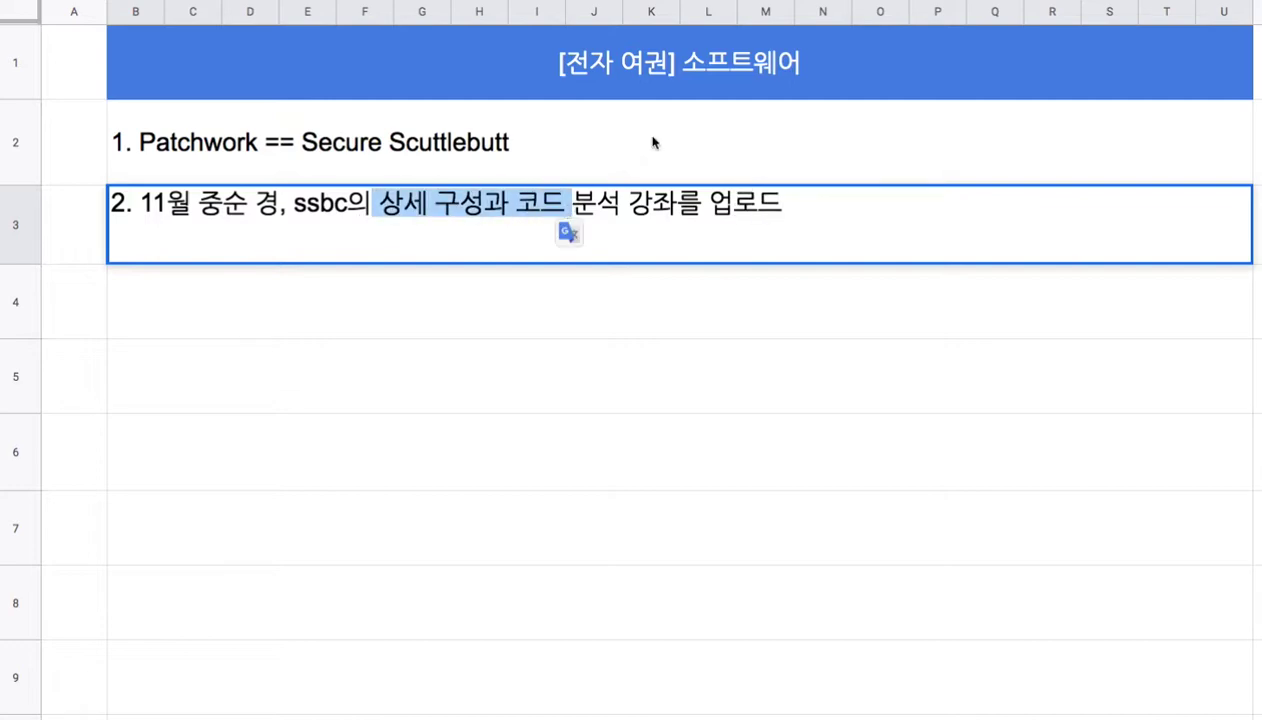
pyautogui.click(413, 284)
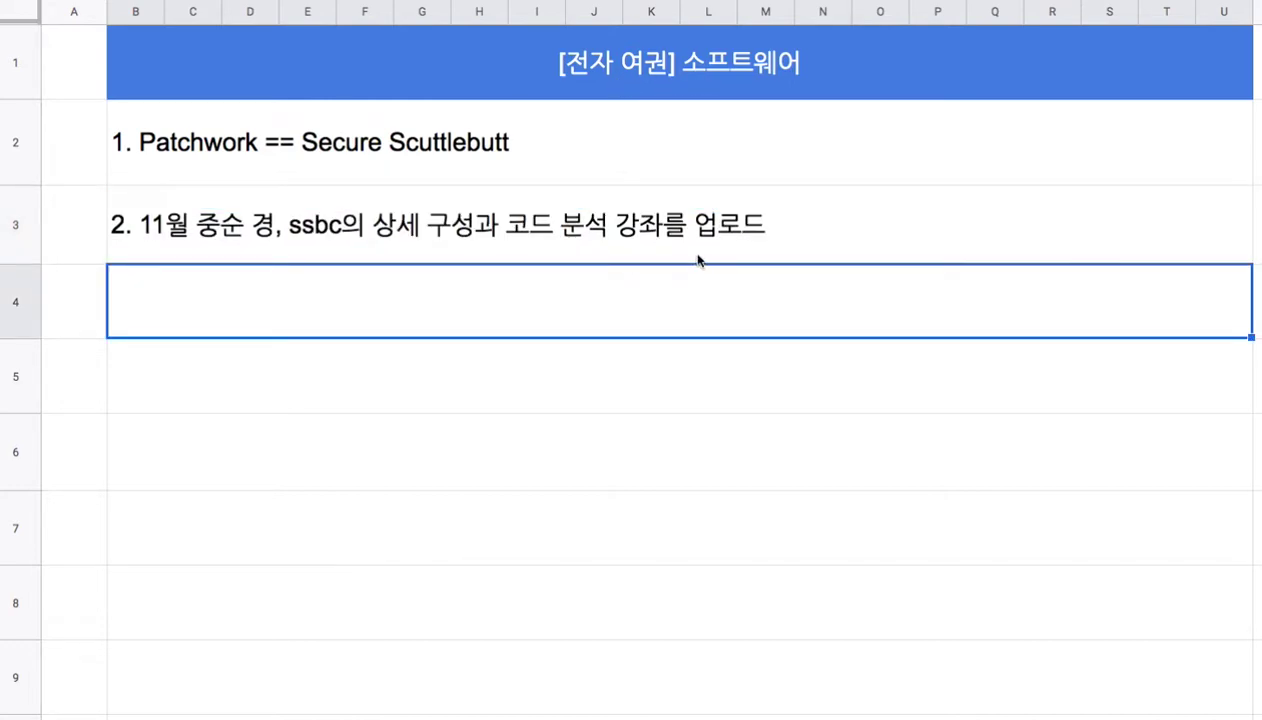
# Step: Open the video linked from the SpaceWeb 기초 course beneath Cryptography in the curriculum sheet
pyautogui.click(535, 152)
pyautogui.keyDown('shift'); pyautogui.click(530, 230); pyautogui.keyUp('shift')
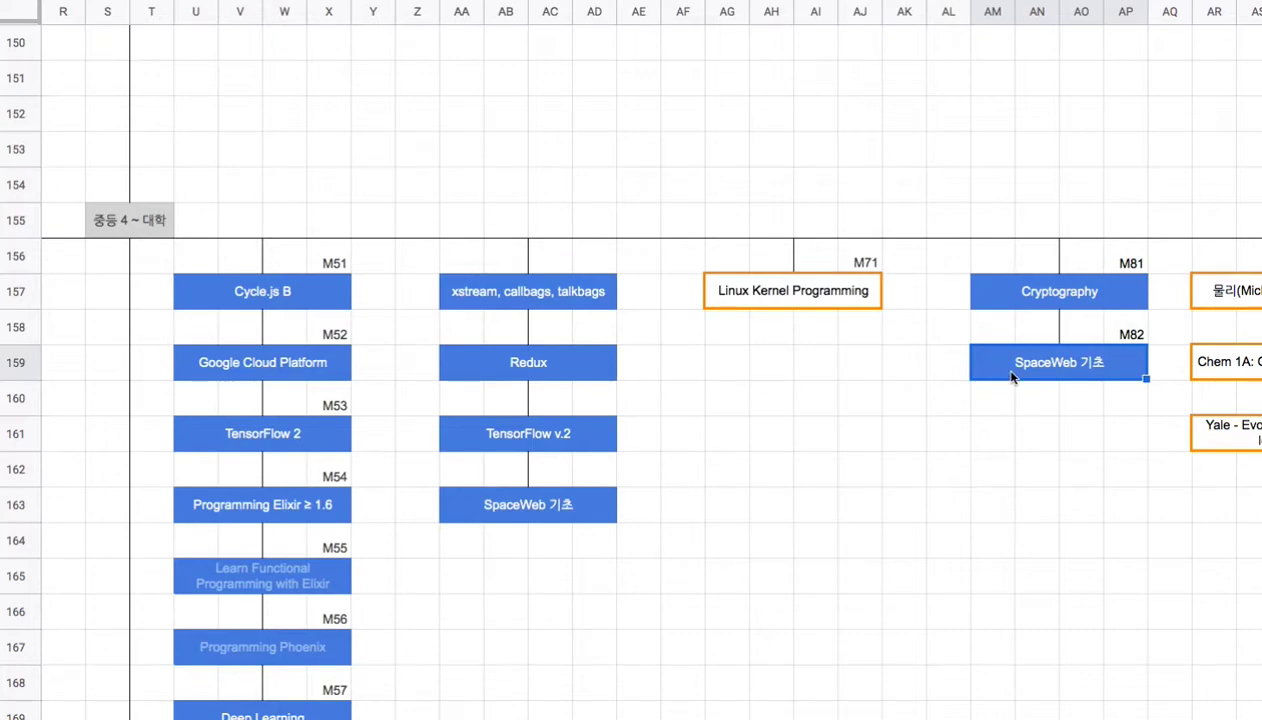
pyautogui.moveTo(1010, 376)
pyautogui.click(1055, 336)
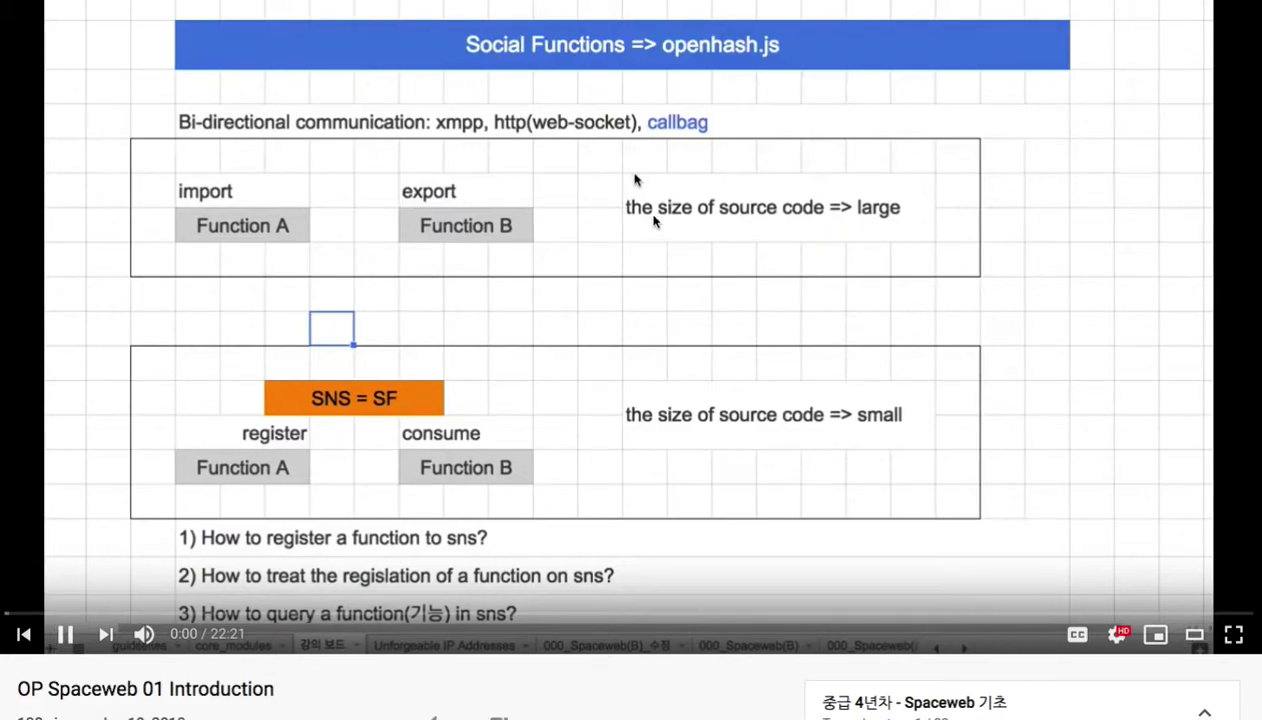
# Step: Look through the list of lectures in the 중급 4년차 - Spaceweb 기초 playlist
pyautogui.click(647, 220)
pyautogui.scroll(-6, 633, 177)
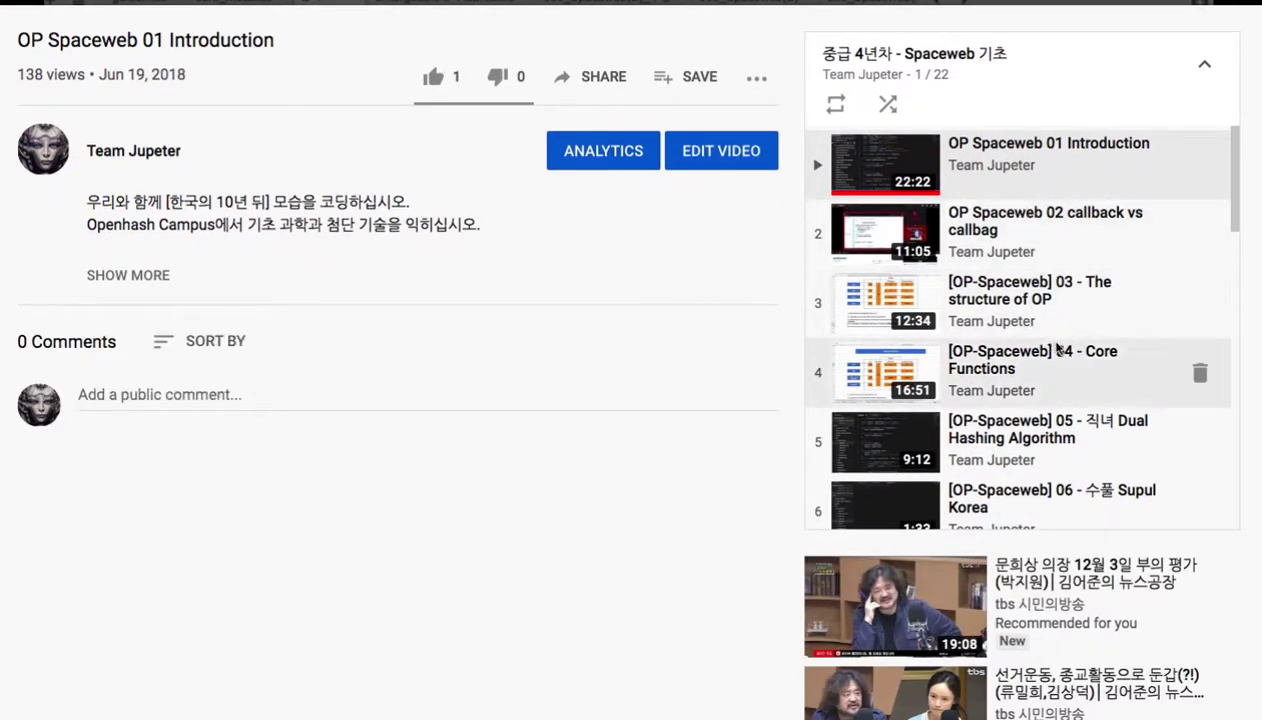
pyautogui.moveTo(1232, 208); pyautogui.dragTo(1258, 499)
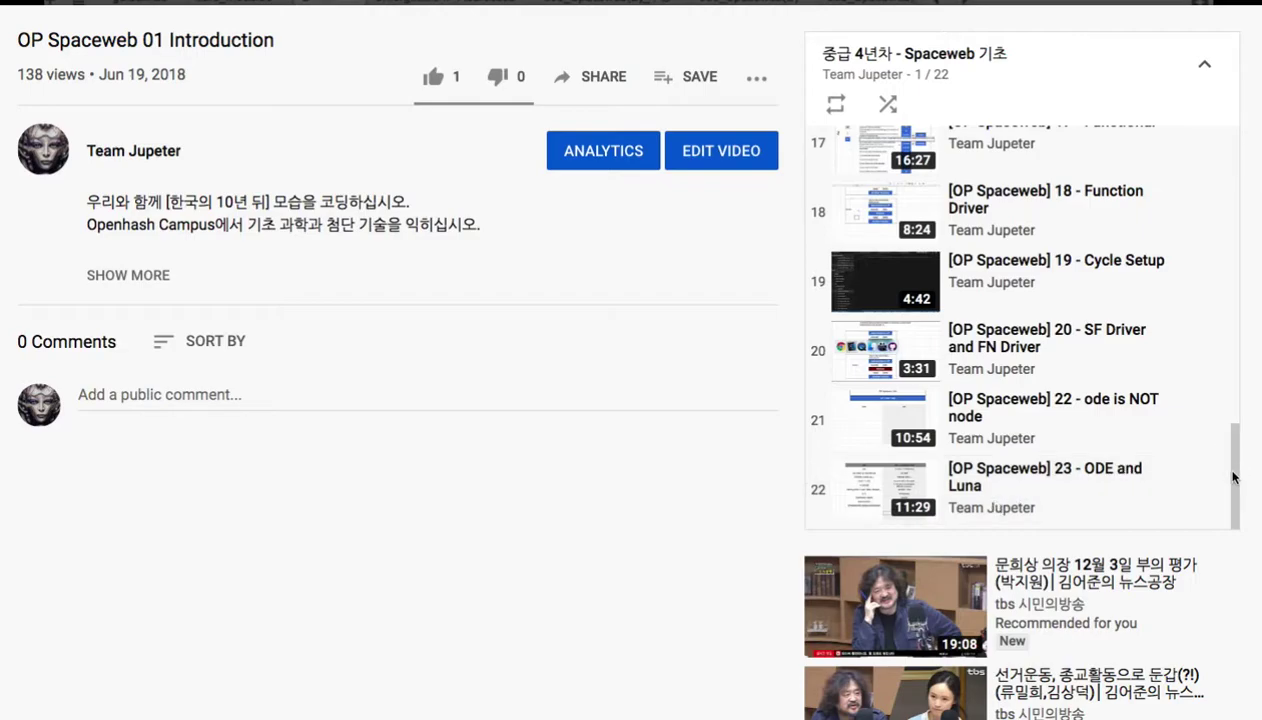
pyautogui.moveTo(1234, 478); pyautogui.dragTo(1235, 209)
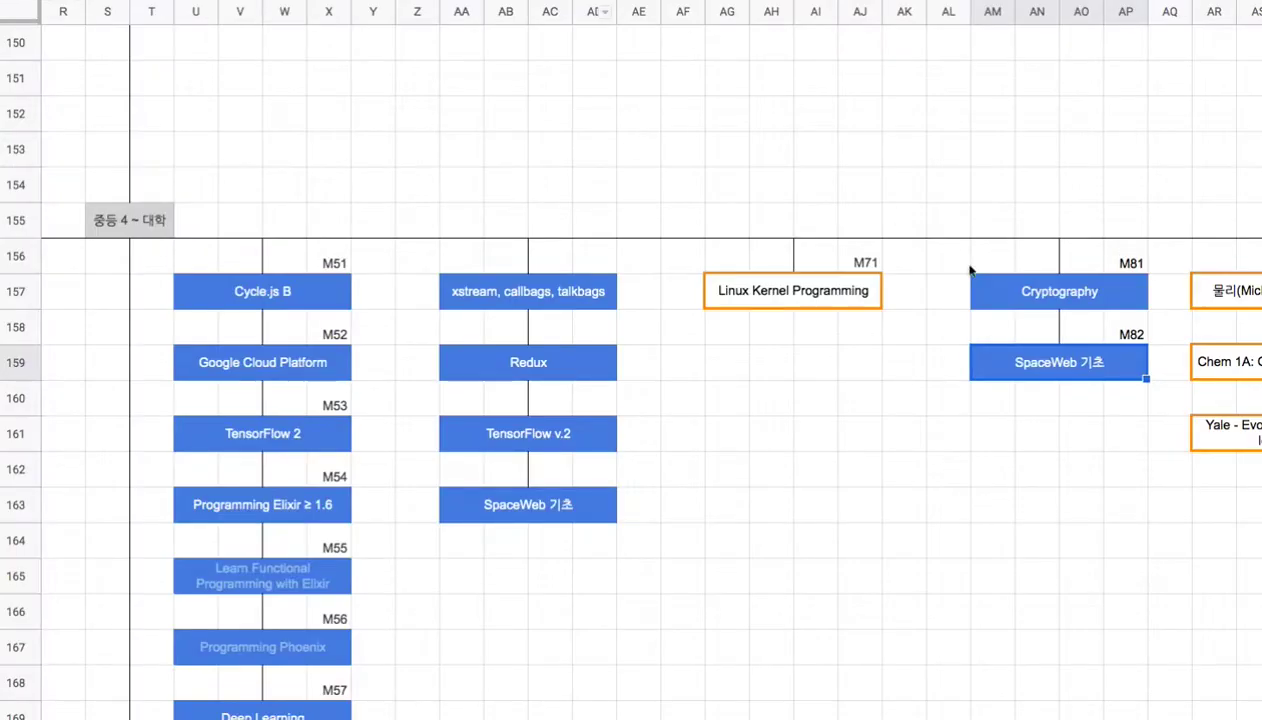
# Step: Open the playlist linked from the Cryptography course in the curriculum sheet, review its lectures, and return to the Spaceweb 기초 playlist
pyautogui.click(1038, 302)
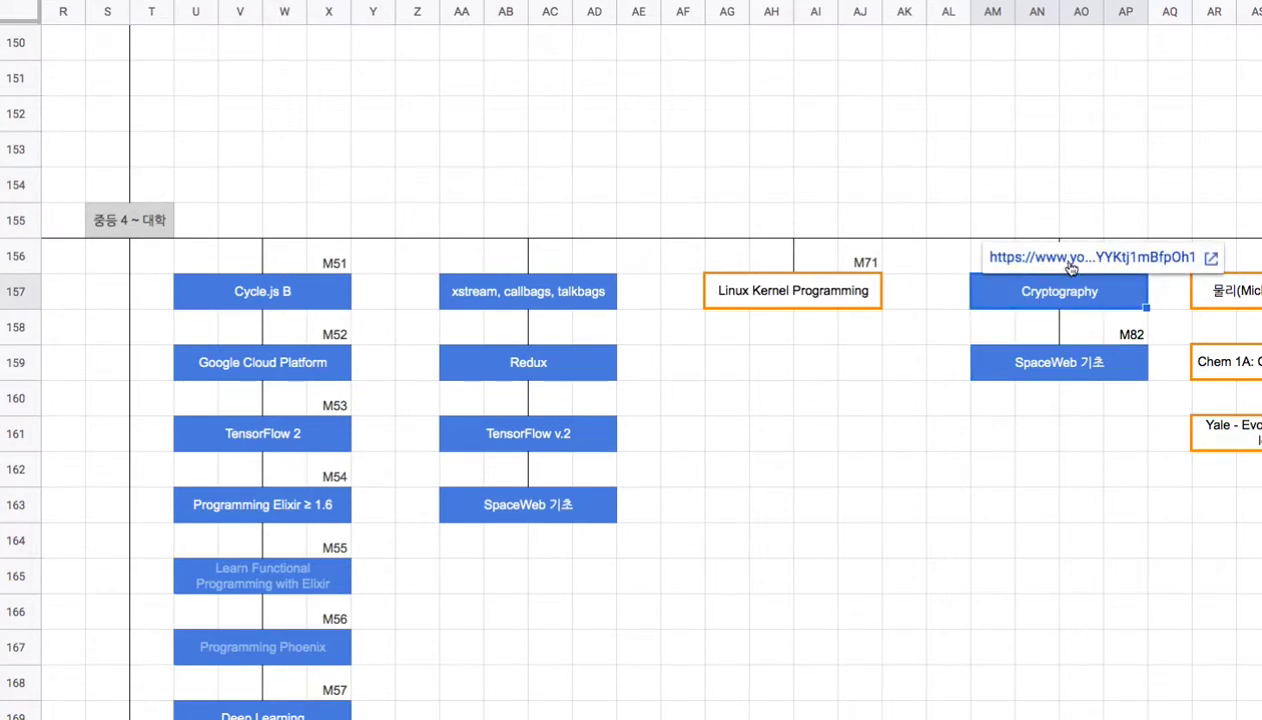
pyautogui.click(1068, 262)
pyautogui.hotkey('ctrl', 'w')
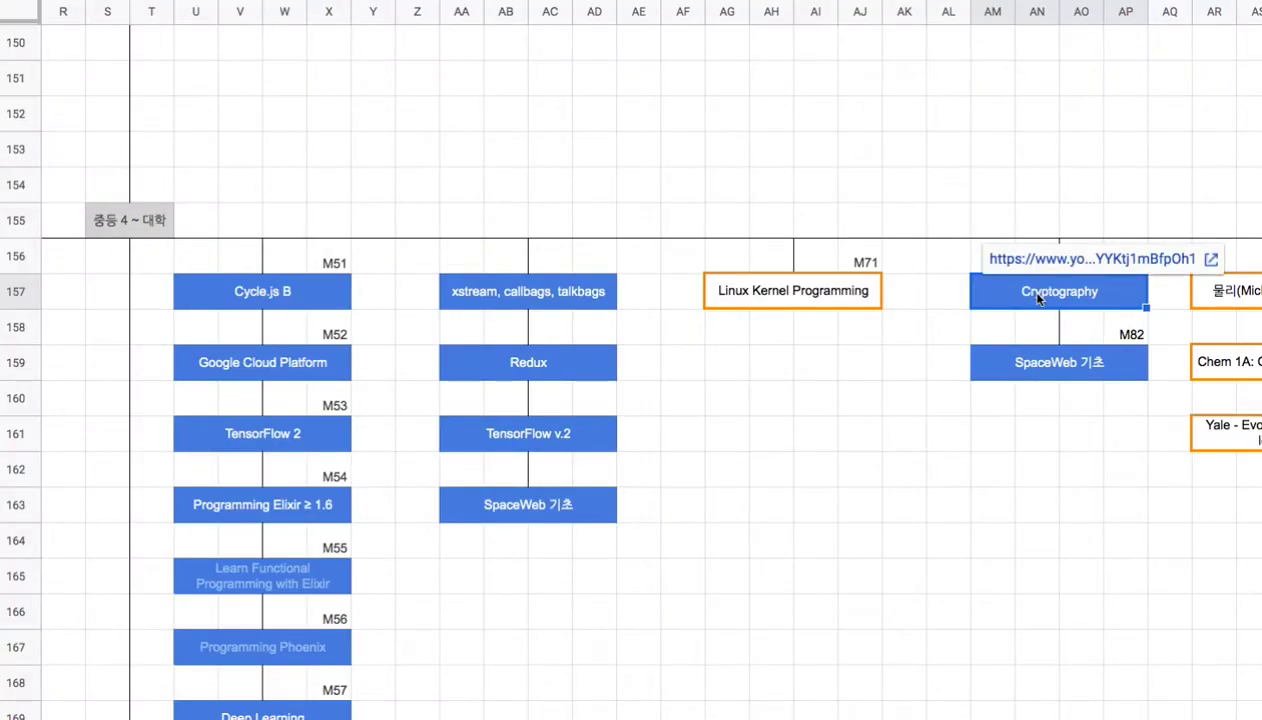
pyautogui.click(1045, 354)
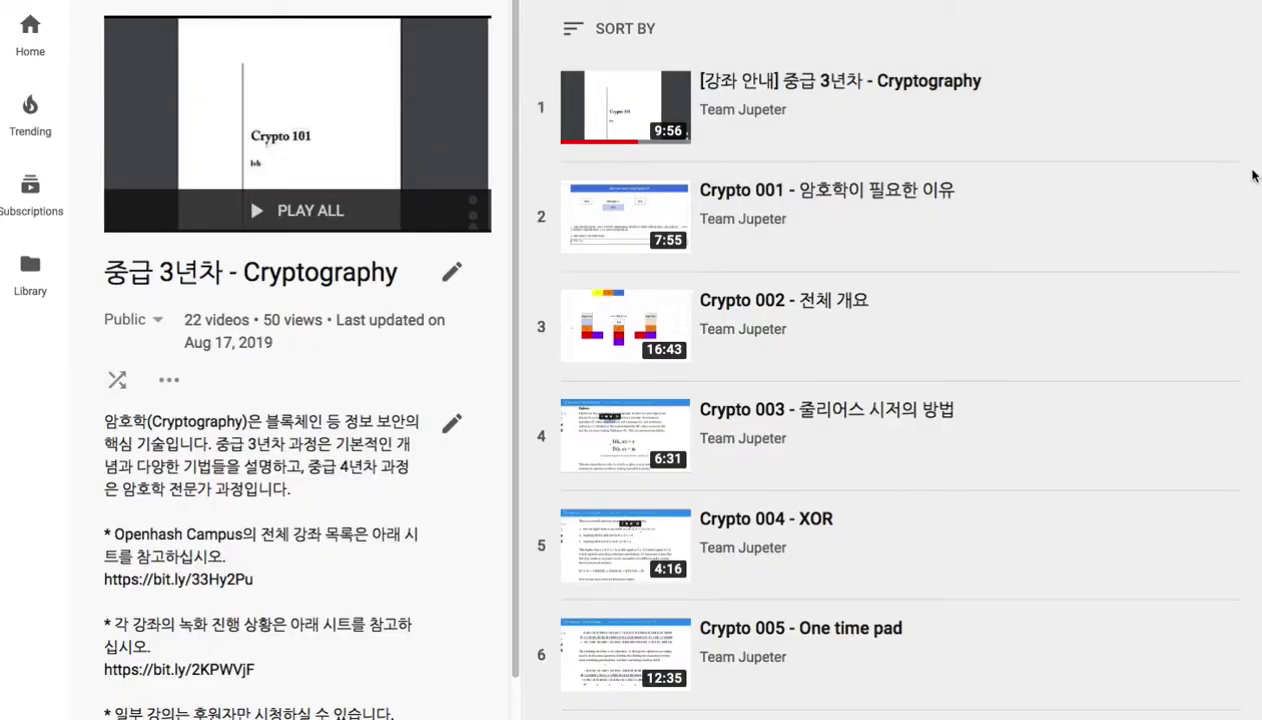
pyautogui.scroll(-6, 890, 360)
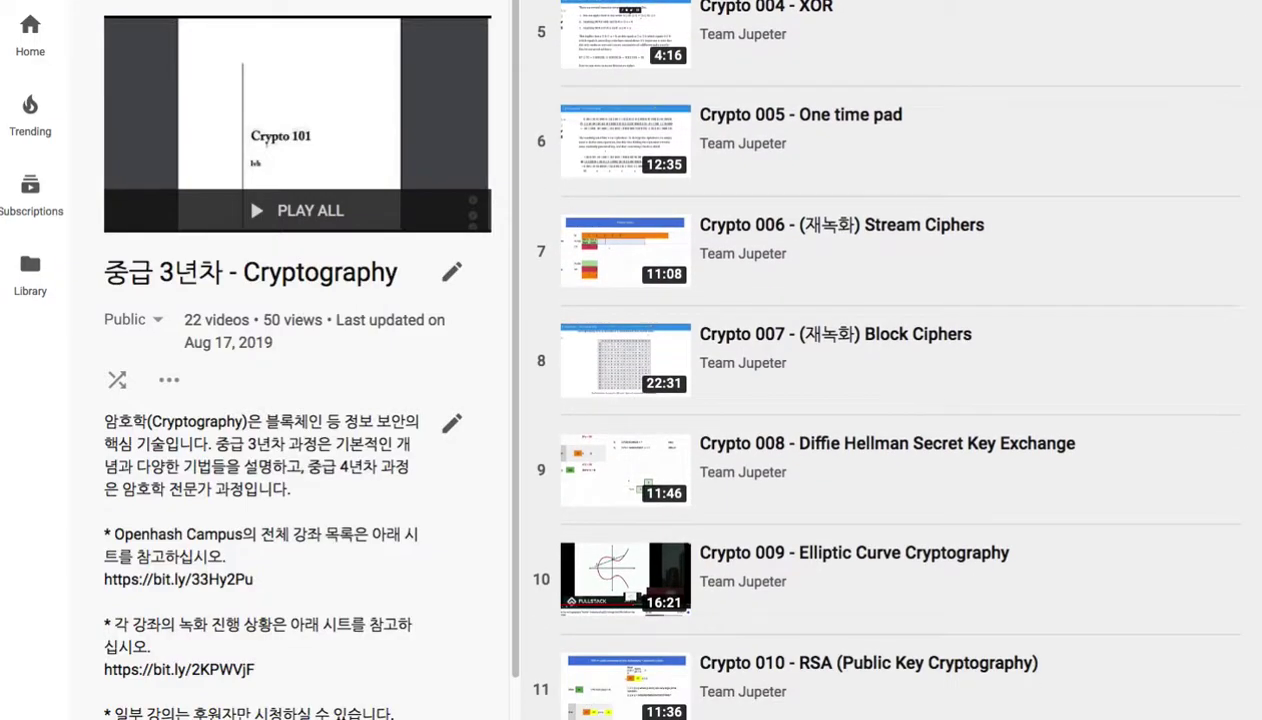
pyautogui.scroll(-6, 890, 360)
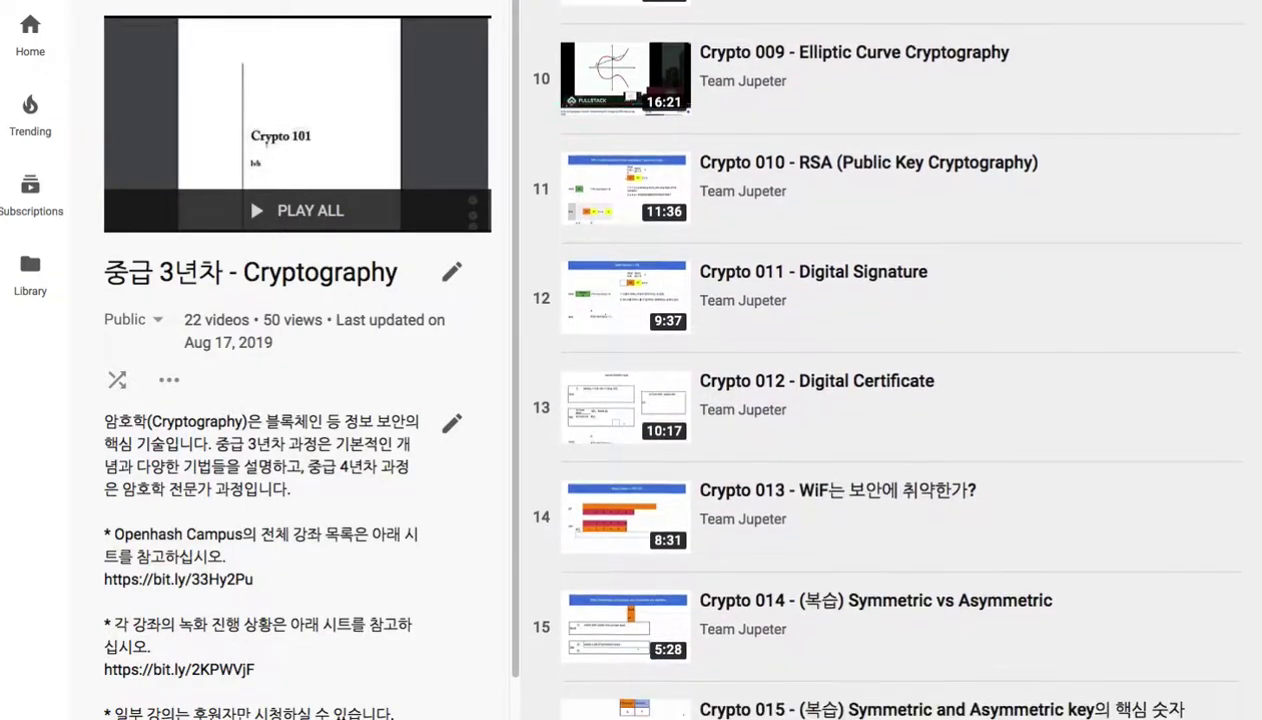
pyautogui.scroll(-4, 890, 360)
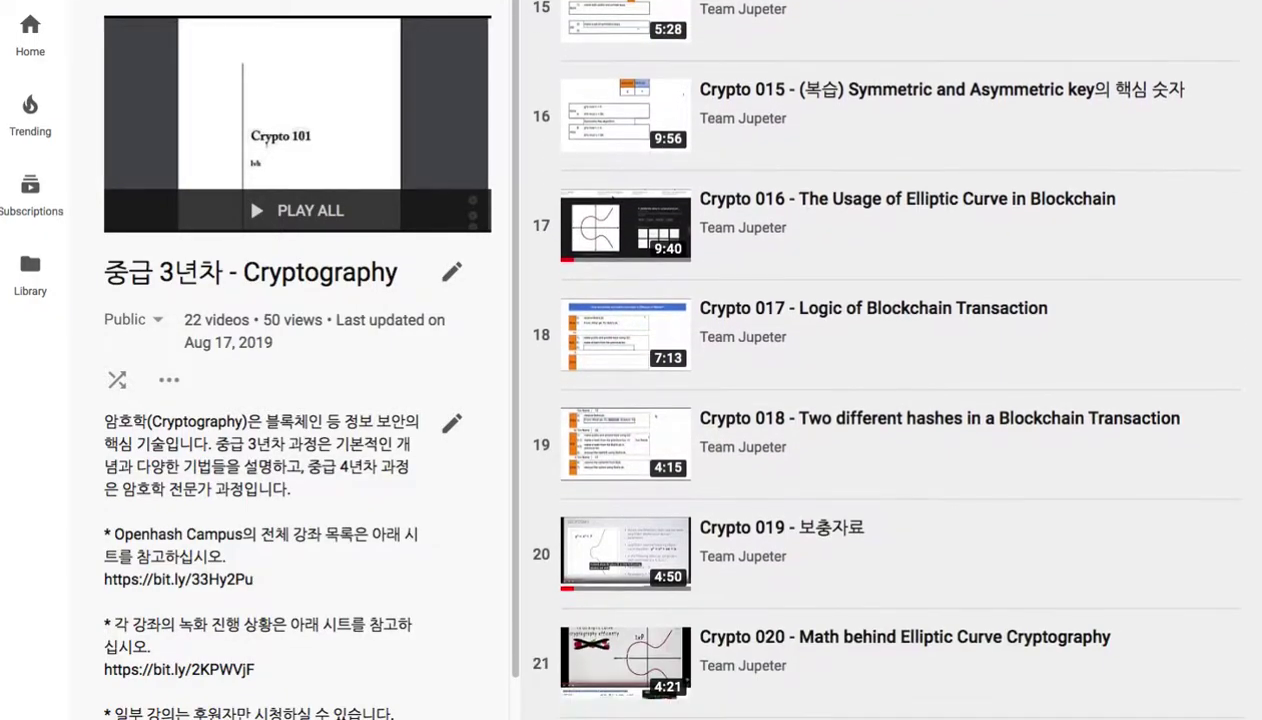
pyautogui.scroll(-1, 890, 360)
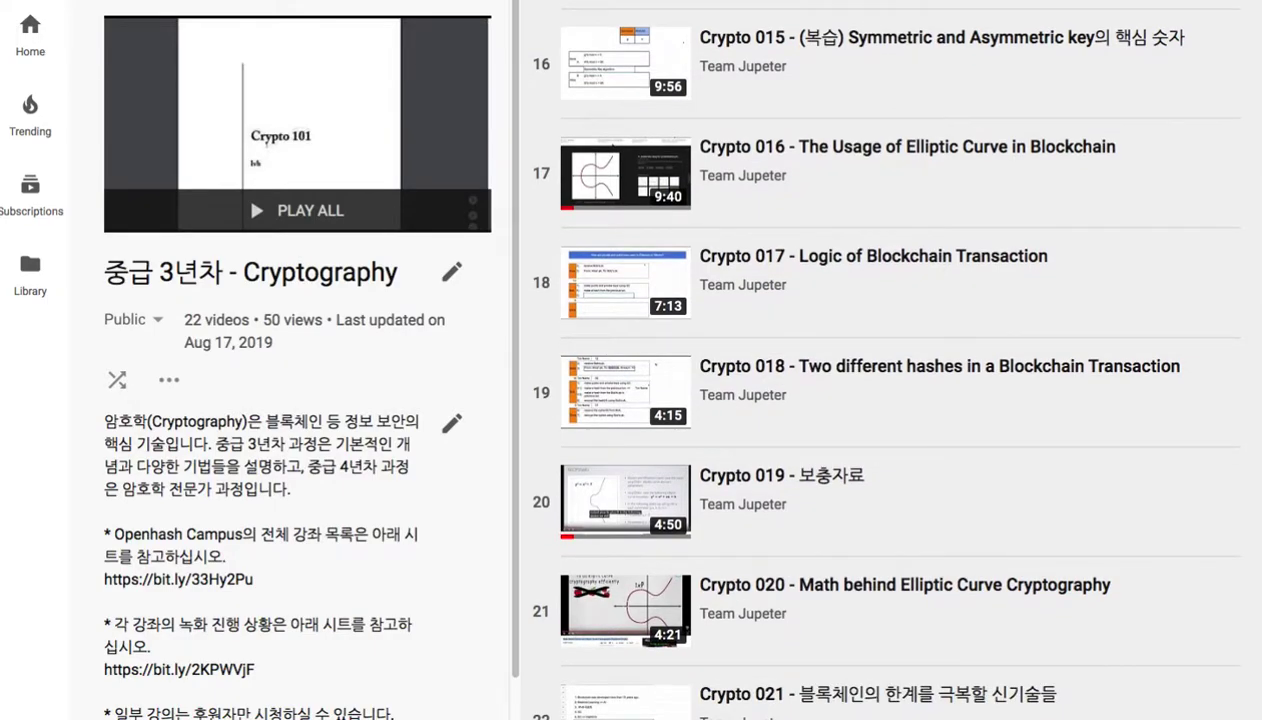
pyautogui.scroll(4, 890, 360)
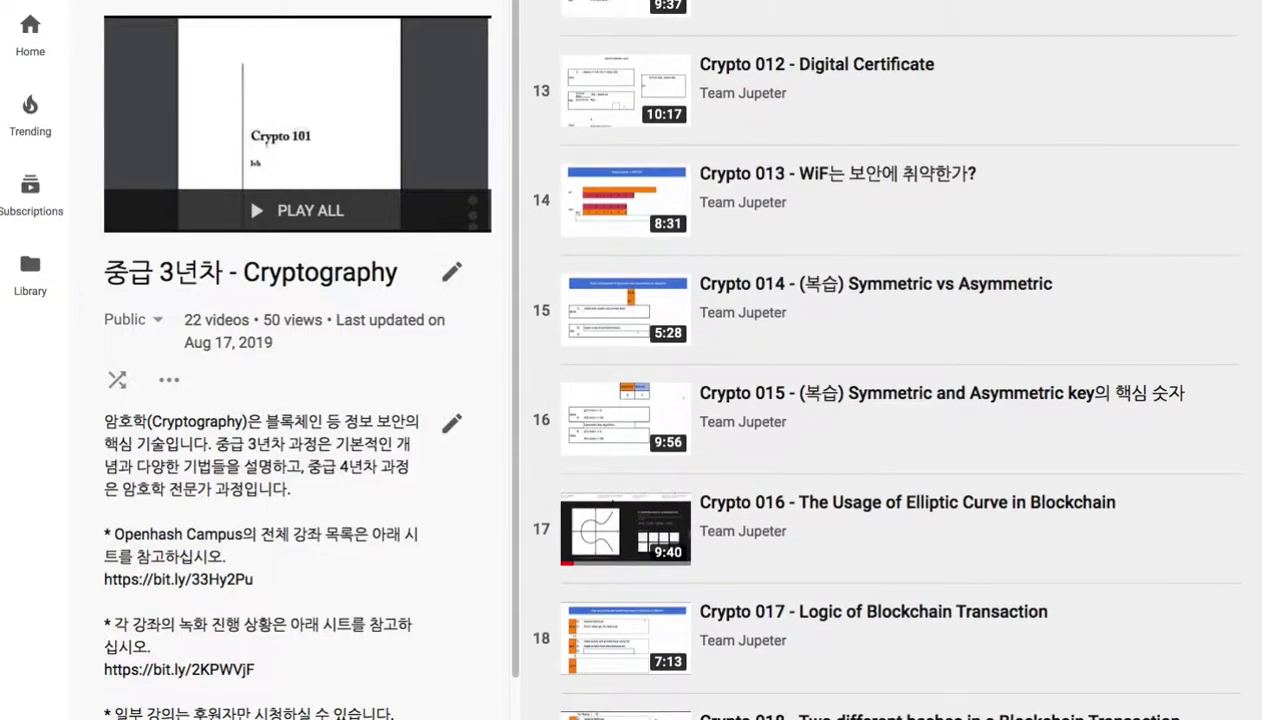
pyautogui.scroll(5, 890, 360)
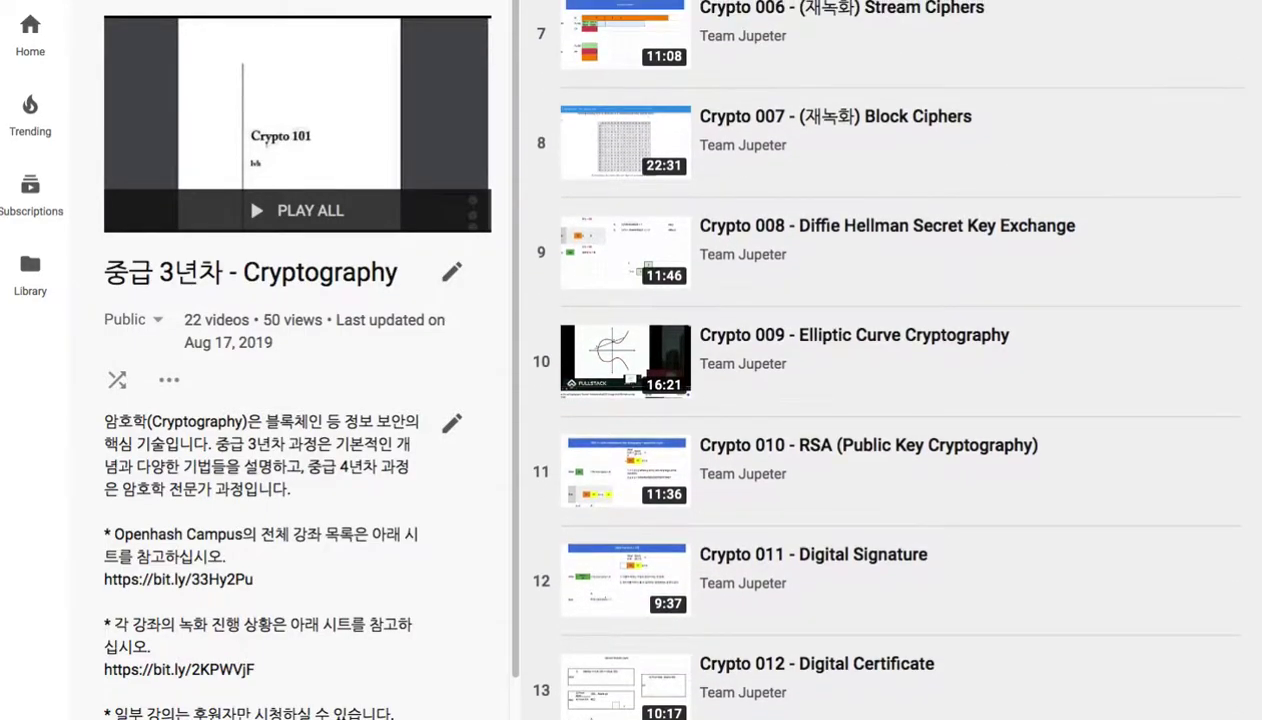
pyautogui.scroll(5, 1177, 276)
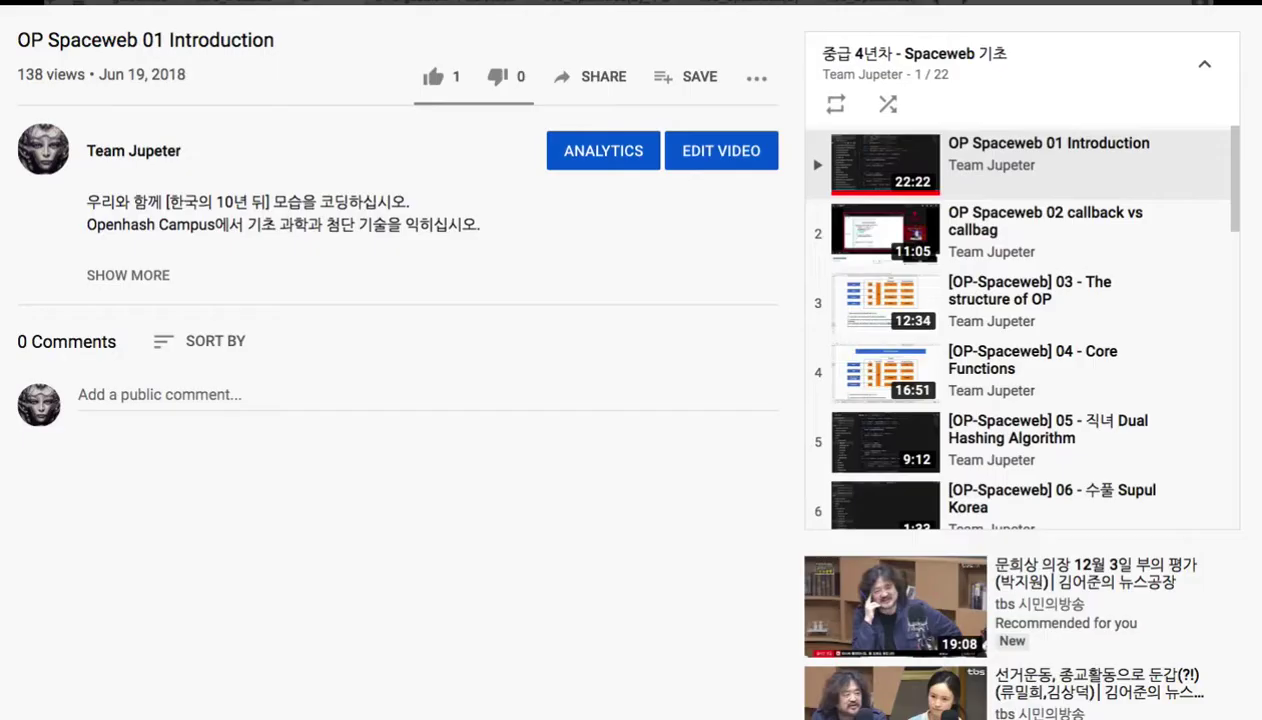
pyautogui.moveTo(1233, 212); pyautogui.dragTo(1239, 325)
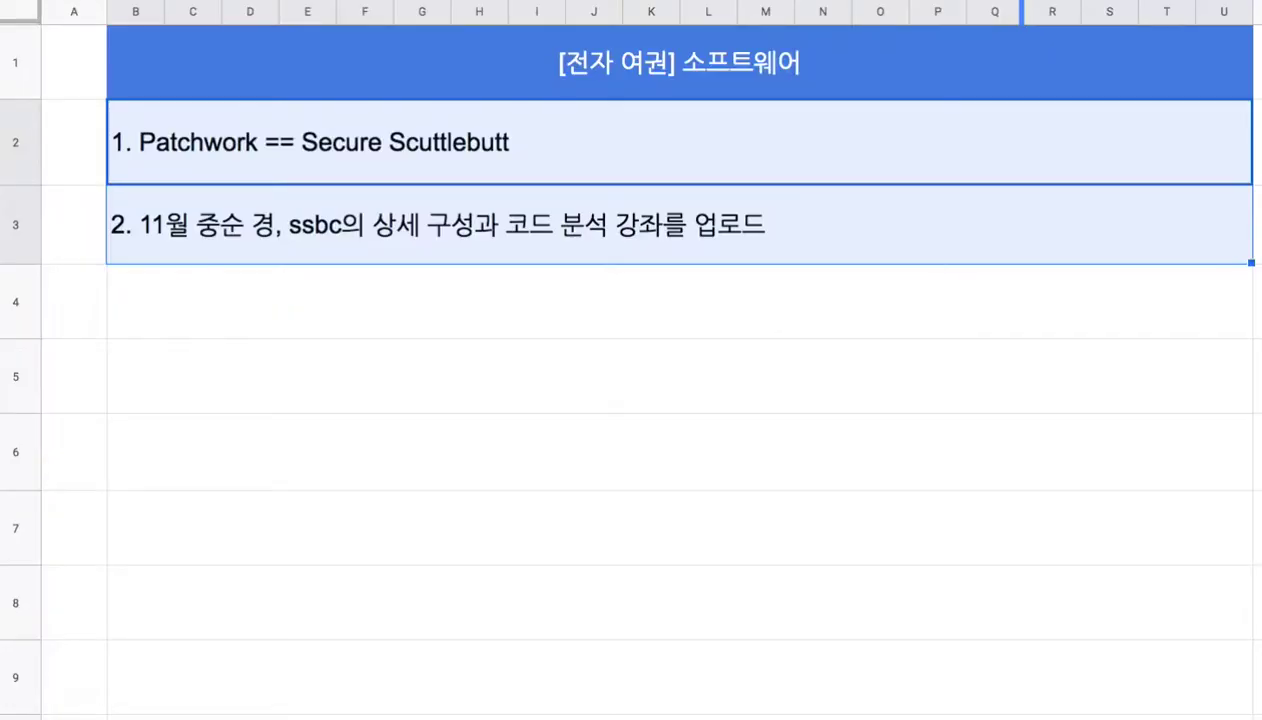
# Step: In row 4 of the [전자 여권] 소프트웨어 sheet, enter "3. 중급 4년차 Crytography, Space"
pyautogui.click(518, 318)
pyautogui.write('3. Cr')
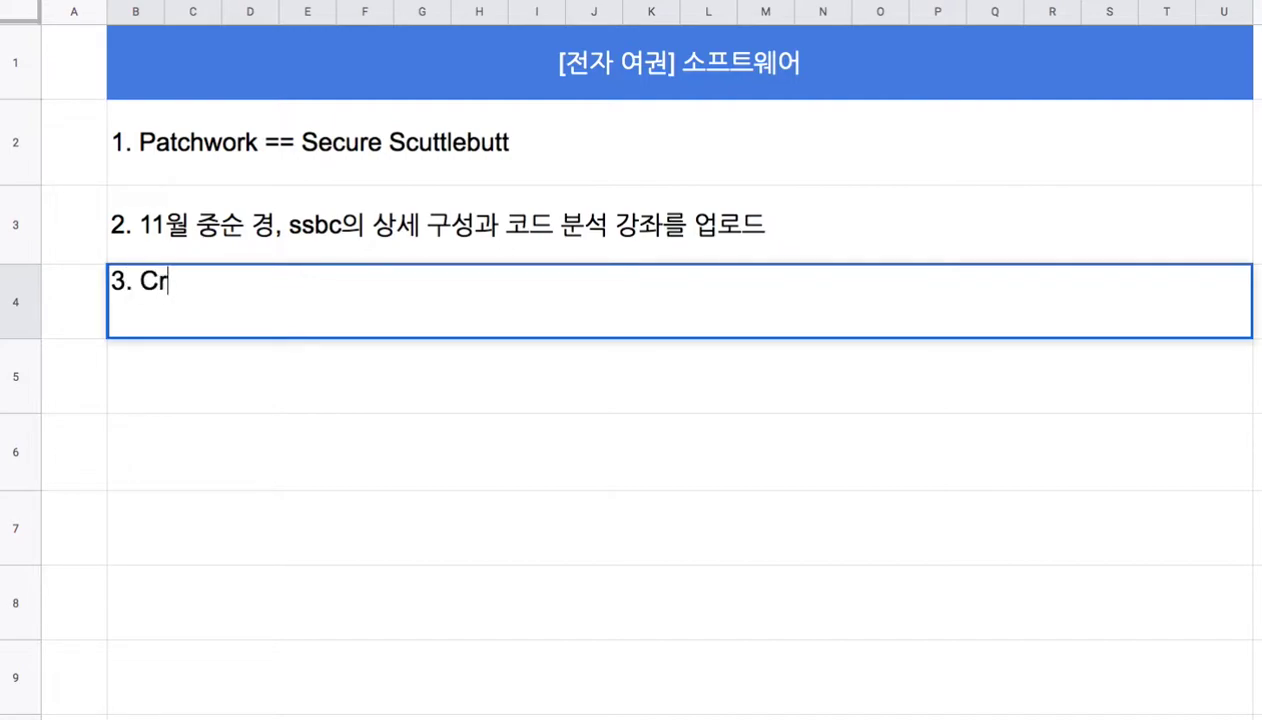
pyautogui.write('ytography , Space')
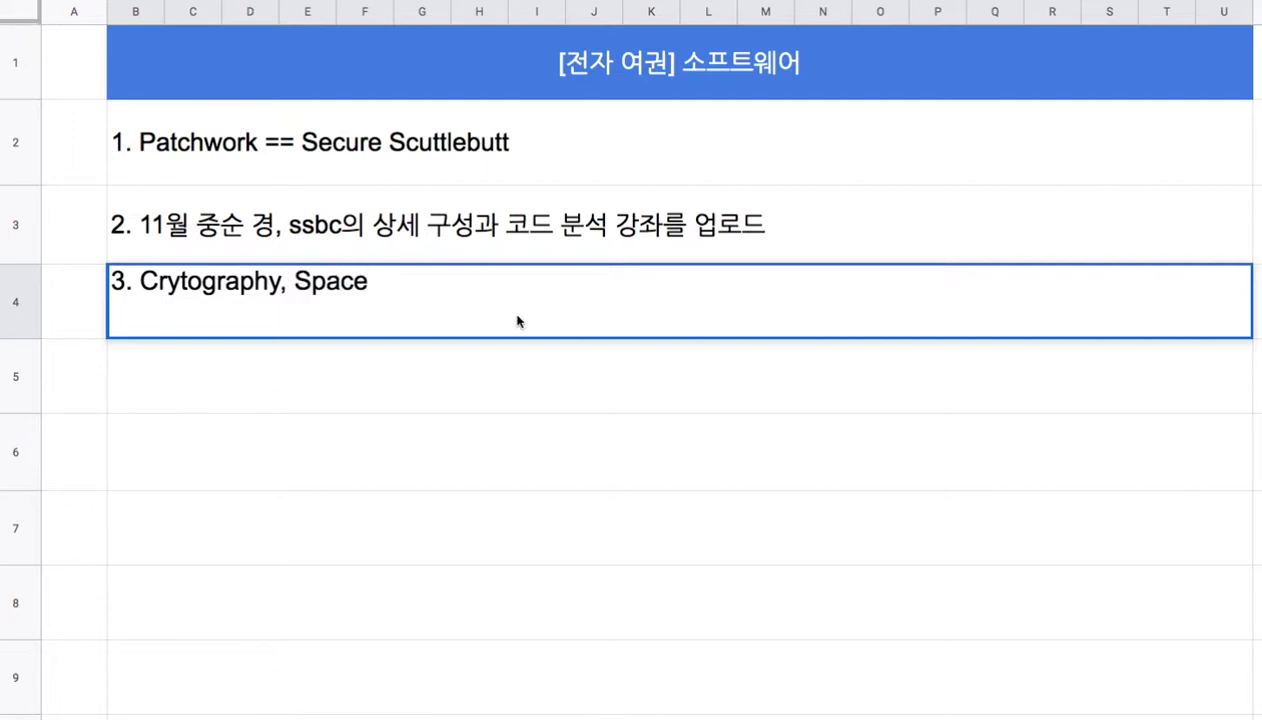
pyautogui.click(140, 282)
pyautogui.write('중급 4')
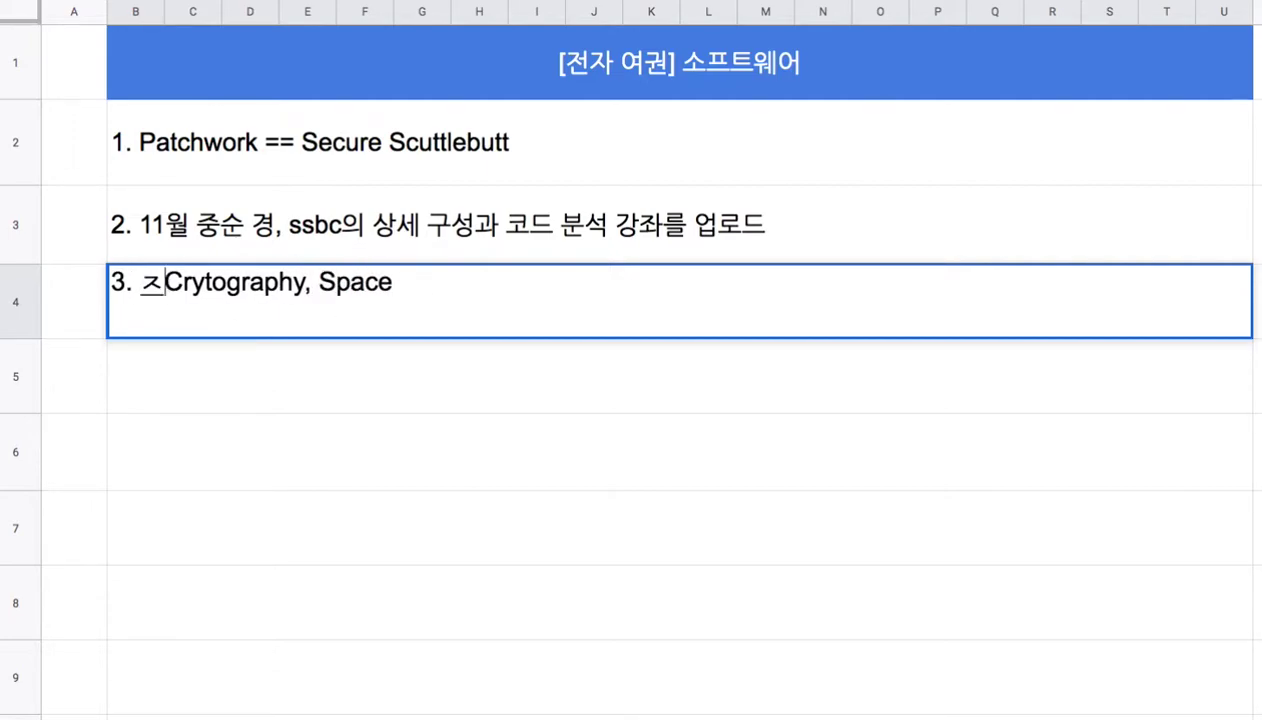
pyautogui.write('년차')
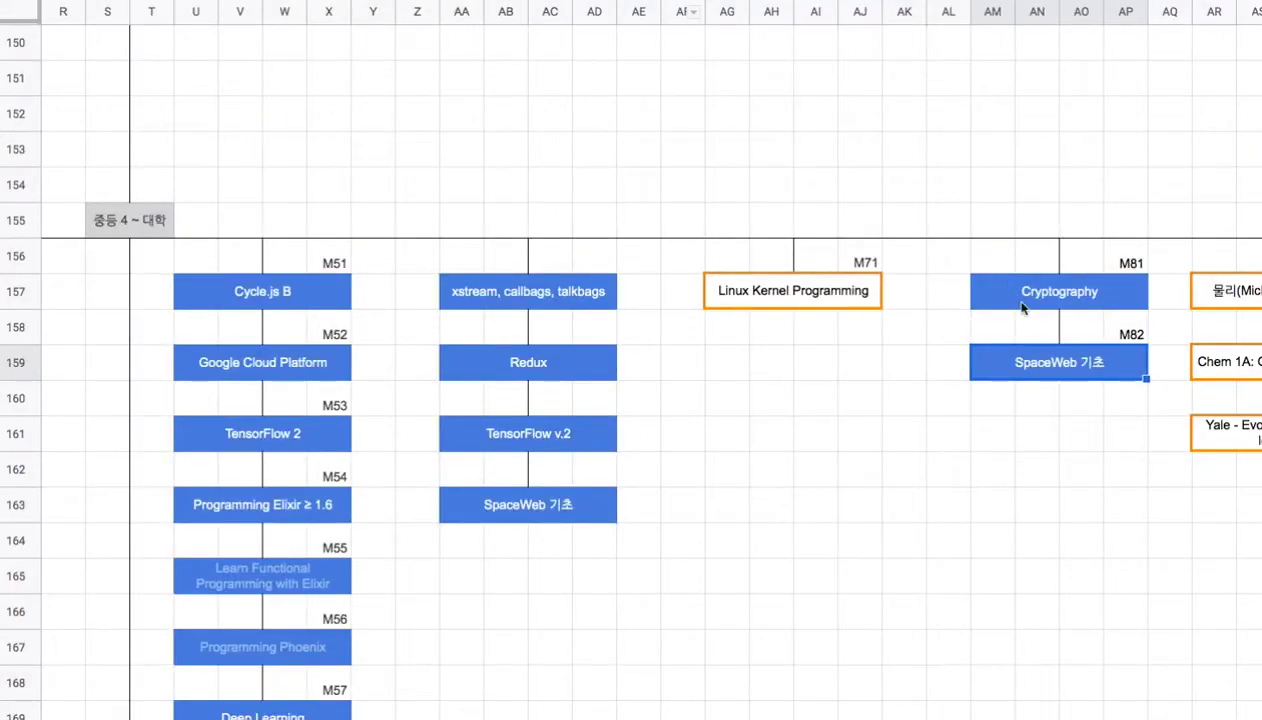
# Step: Check the Cryptography and SpaceWeb 기초 courses in the curriculum sheet, and append ", SSBC" to the row 4 text
pyautogui.moveTo(1036, 359)
pyautogui.click(1080, 330)
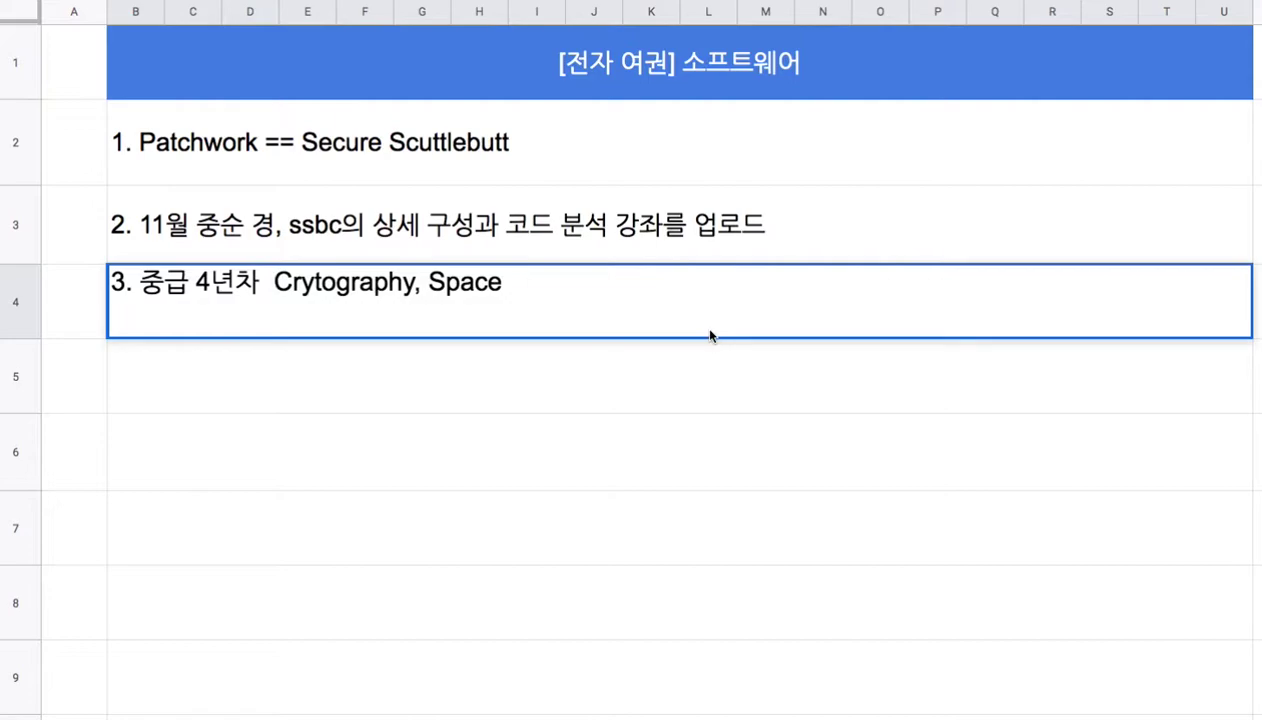
pyautogui.click(545, 287)
pyautogui.write(',')
pyautogui.write('SSBC')
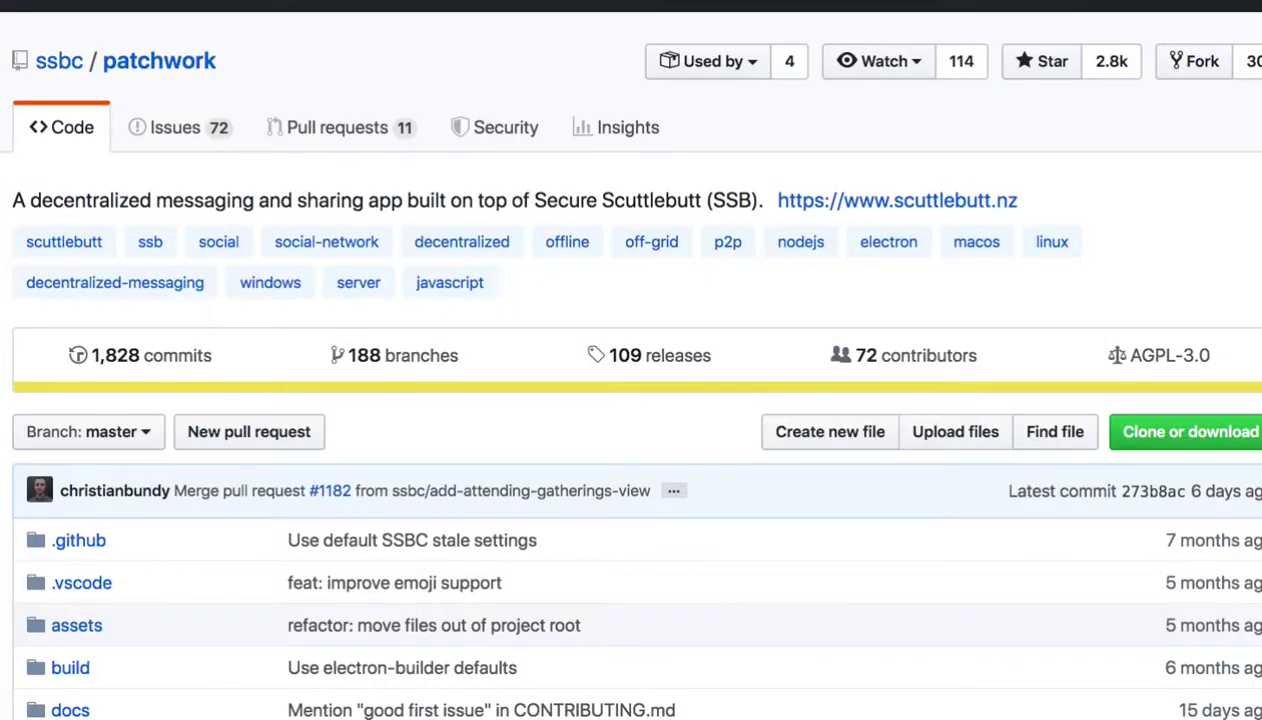
# Step: Look through the patchwork repository's file list on GitHub and return to its header
pyautogui.scroll(-5, 631, 360)
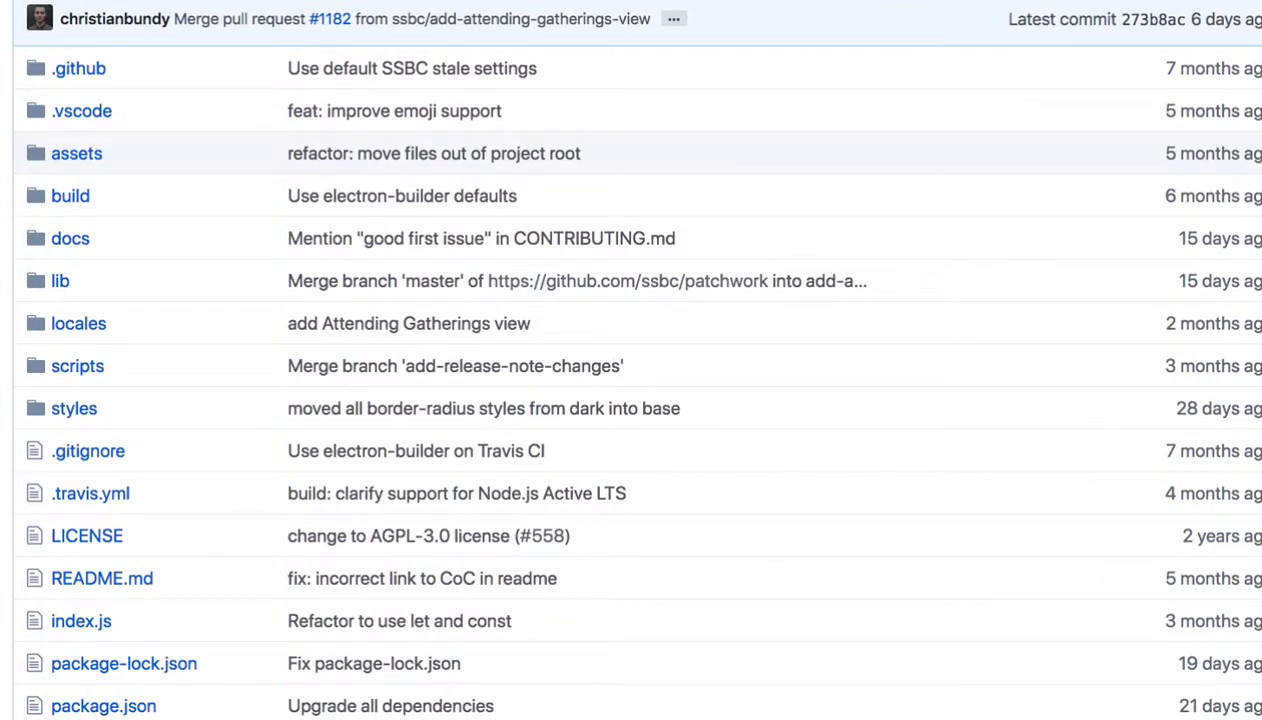
pyautogui.scroll(-3, 631, 360)
pyautogui.scroll(2, 631, 360)
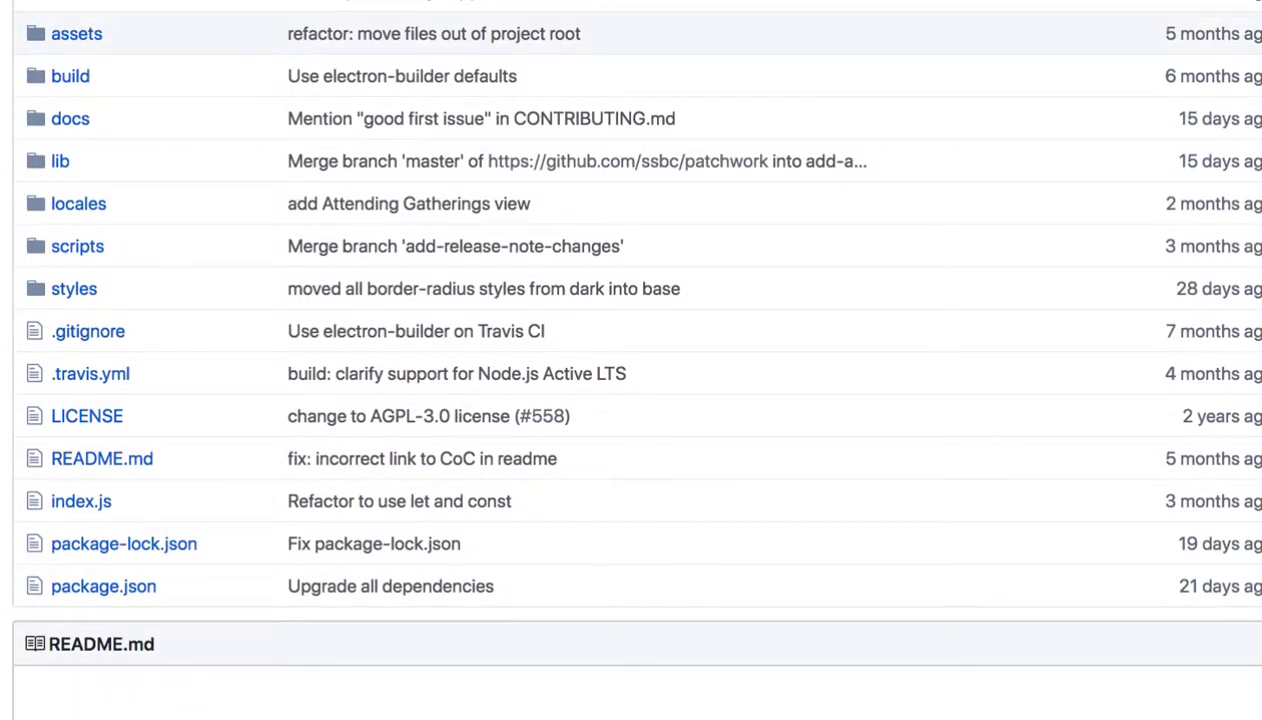
pyautogui.scroll(4, 581, 295)
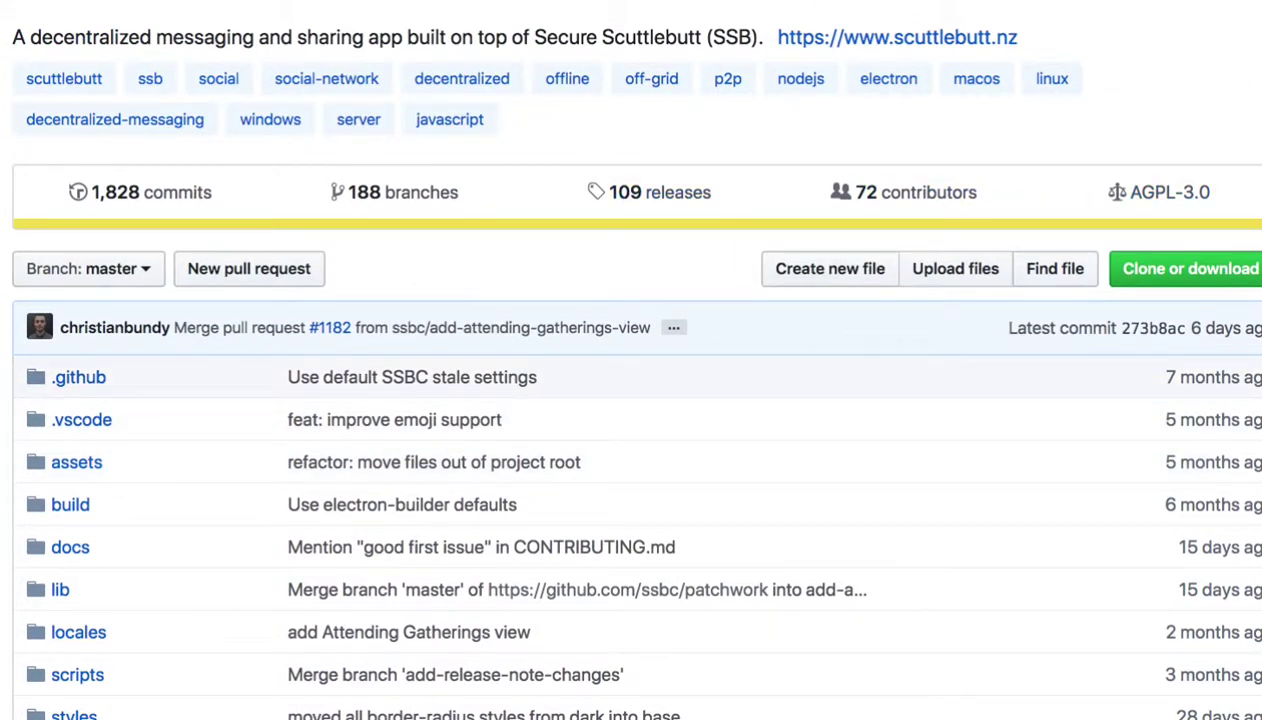
pyautogui.scroll(2, 631, 360)
pyautogui.moveTo(70, 74)
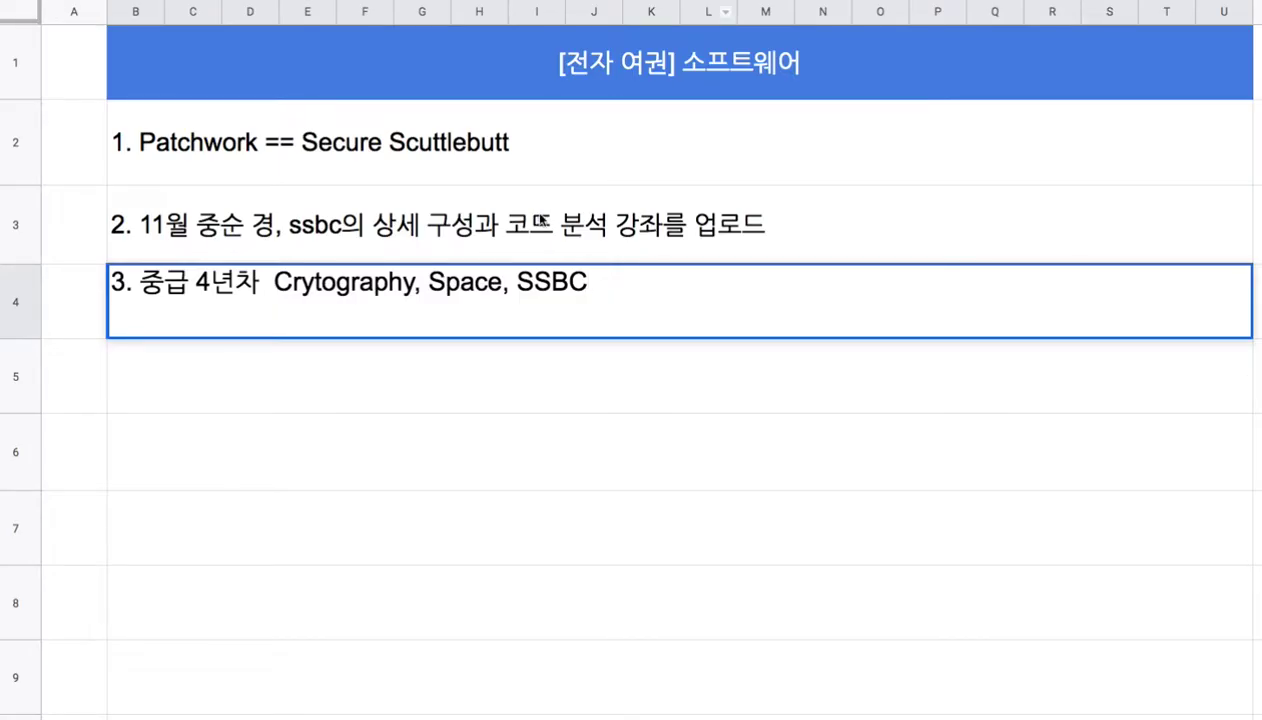
# Step: In row 5 of the [전자 여권] 소프트웨어 sheet, enter "4. 190개 국가에 자동출입국 심사장치를 설치"
pyautogui.click(545, 354)
pyautogui.write('4. ')
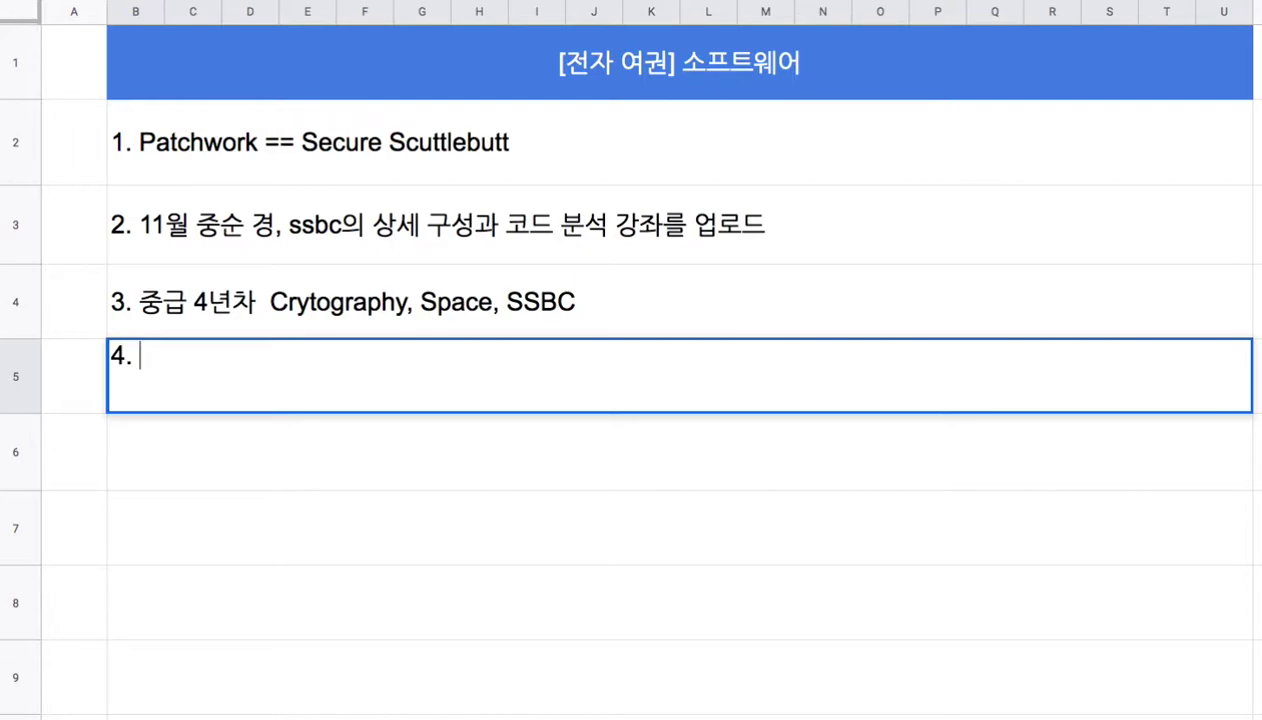
pyautogui.write('11')
pyautogui.press('BackSpace')
pyautogui.write('88ro')
pyautogui.press('BackSpace')
pyautogui.press('BackSpace')
pyautogui.write('개')
pyautogui.press('BackSpace')
pyautogui.press('BackSpace')
pyautogui.press('BackSpace')
pyautogui.press('BackSpace')
pyautogui.press('BackSpace')
pyautogui.write('90')
pyautogui.press('BackSpace')
pyautogui.press('BackSpace')
pyautogui.write('190개 ')
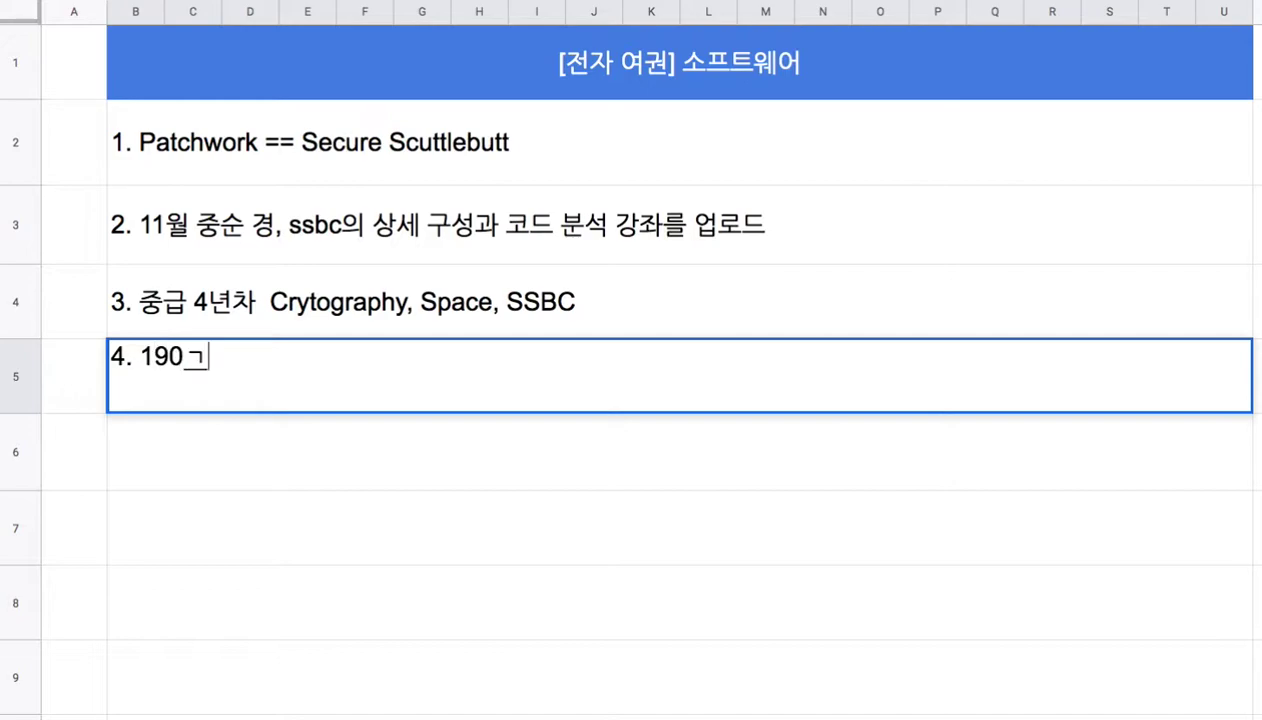
pyautogui.write('국가에')
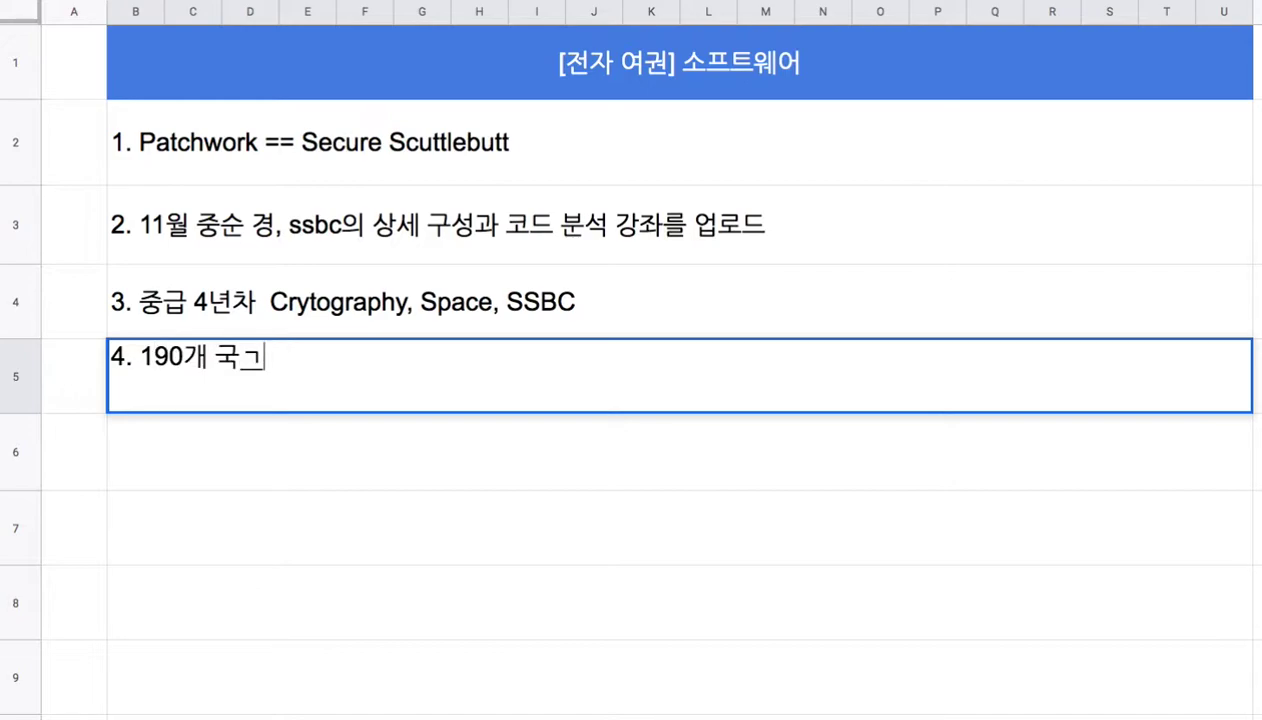
pyautogui.write(' 자동출입국 심사장')
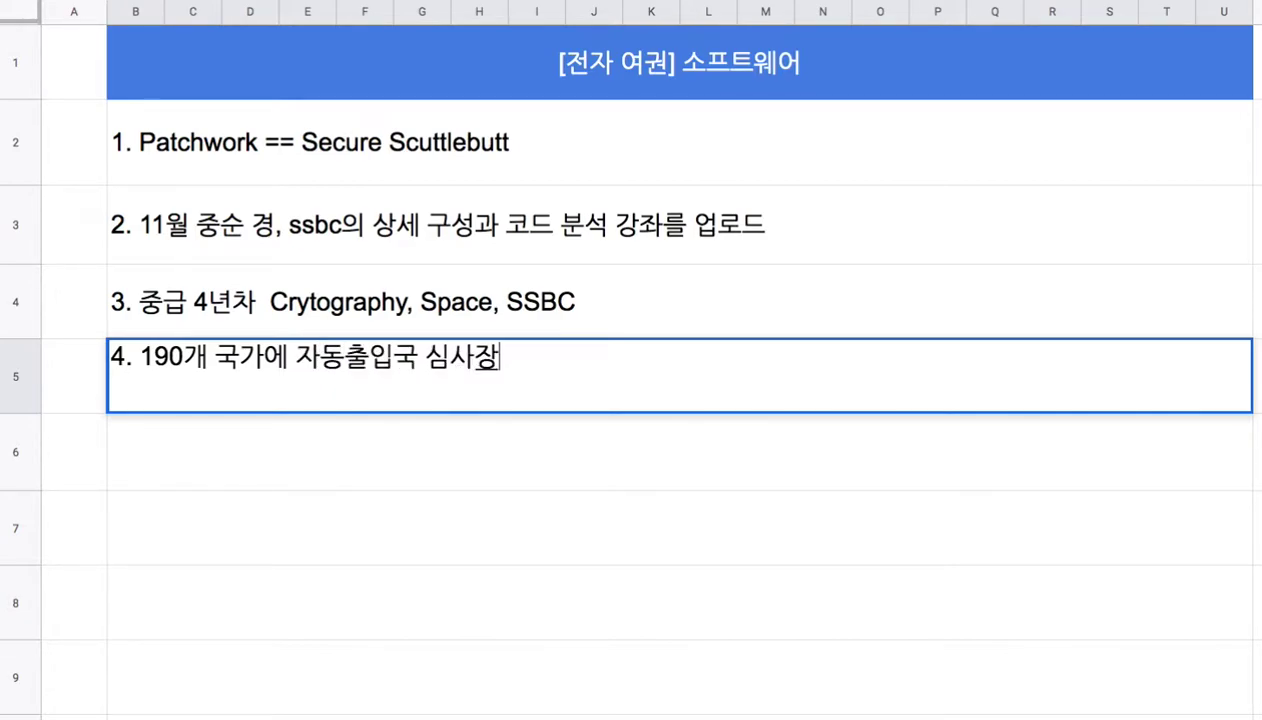
pyautogui.write('치를 설치 ')
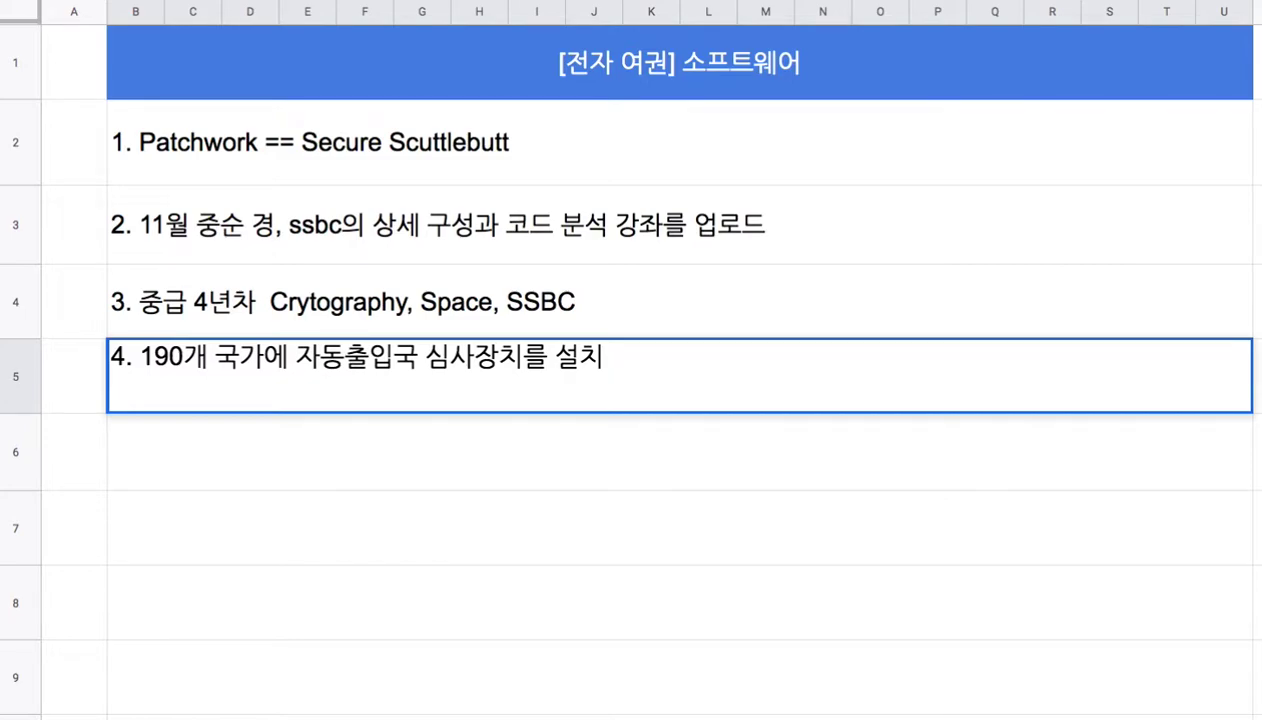
# Step: Append "=> 각국에 서버를 설치" to the text in row 5
pyautogui.write('=> 가국ㄱ')
pyautogui.press('BackSpace')
pyautogui.press('BackSpace')
pyautogui.press('BackSpace')
pyautogui.write('각국에 서버를 설치')
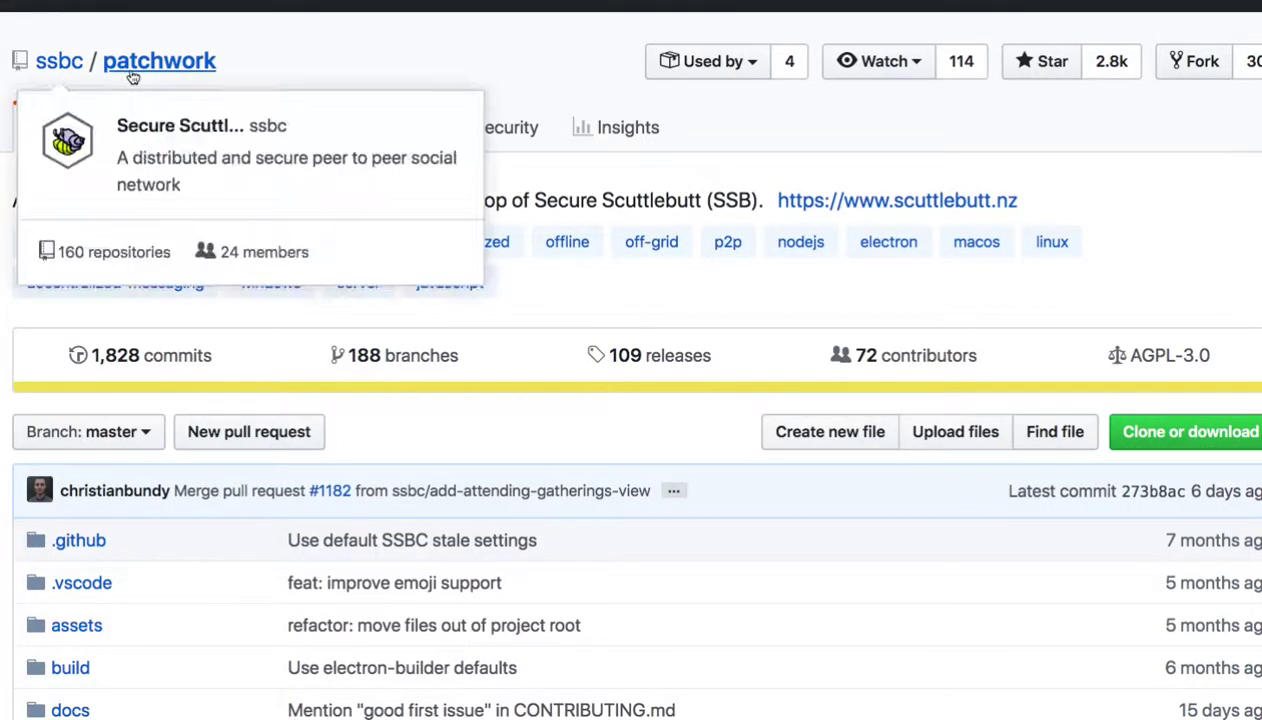
# Step: Glance over the patchwork repository page, and insert "(Pup Server)" directly after 서버 in the row 5 text
pyautogui.scroll(-15, 631, 370)
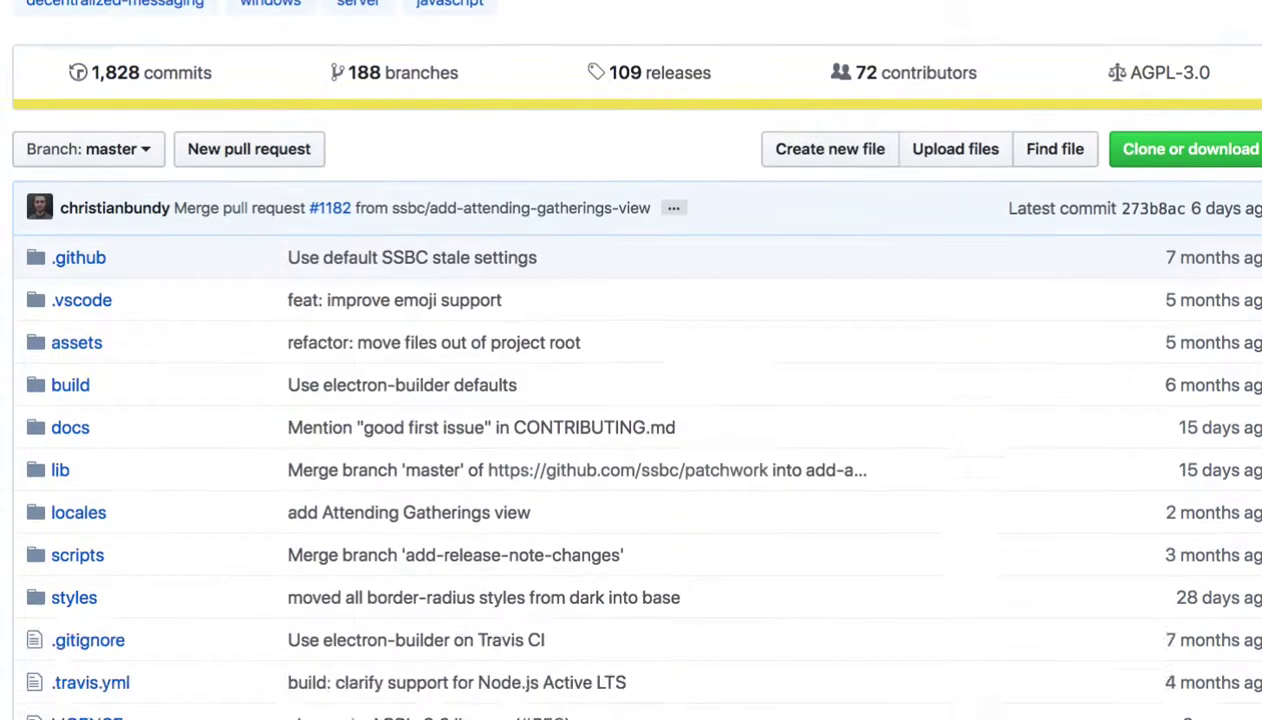
pyautogui.scroll(-10, 797, 371)
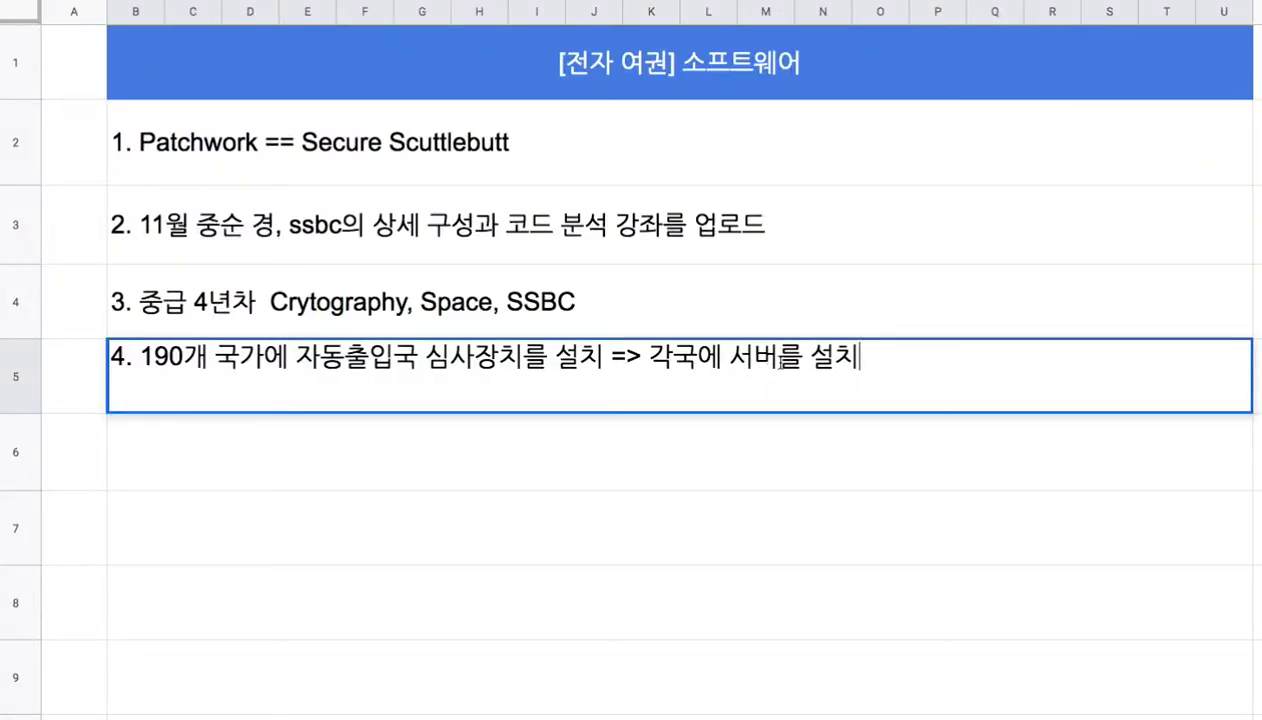
pyautogui.write('(Pup Ser')
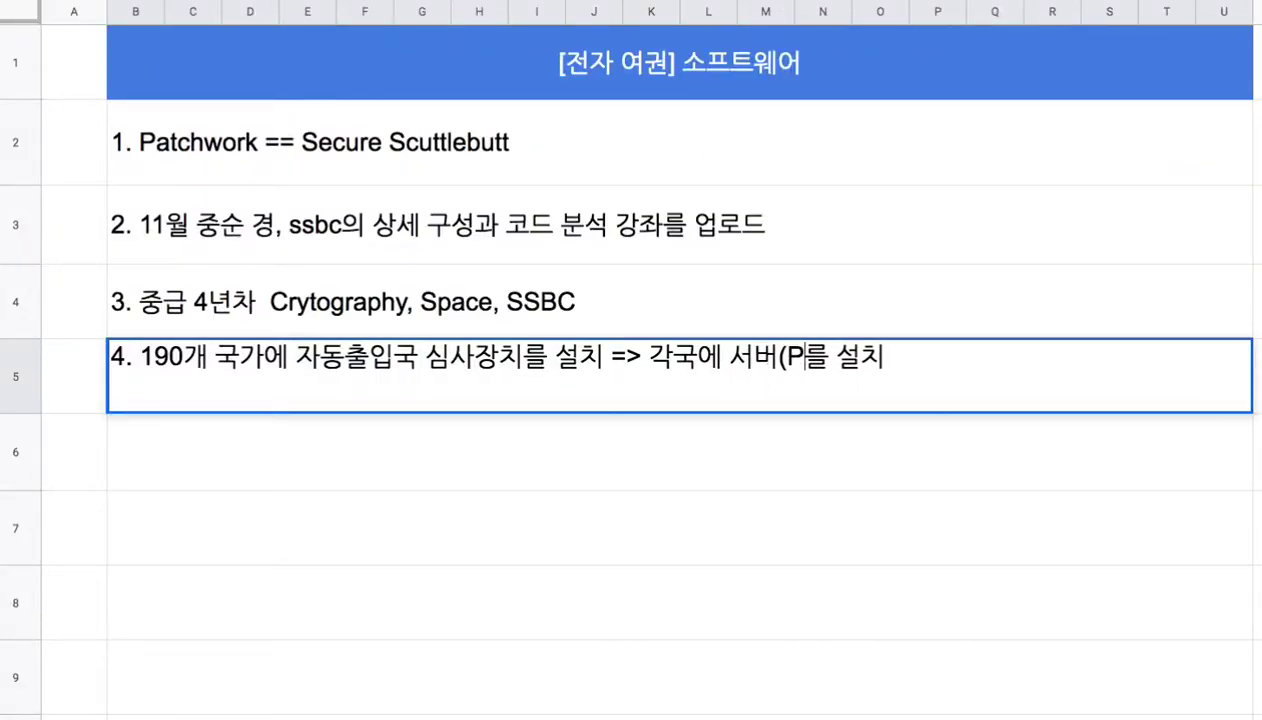
pyautogui.write('ver)')
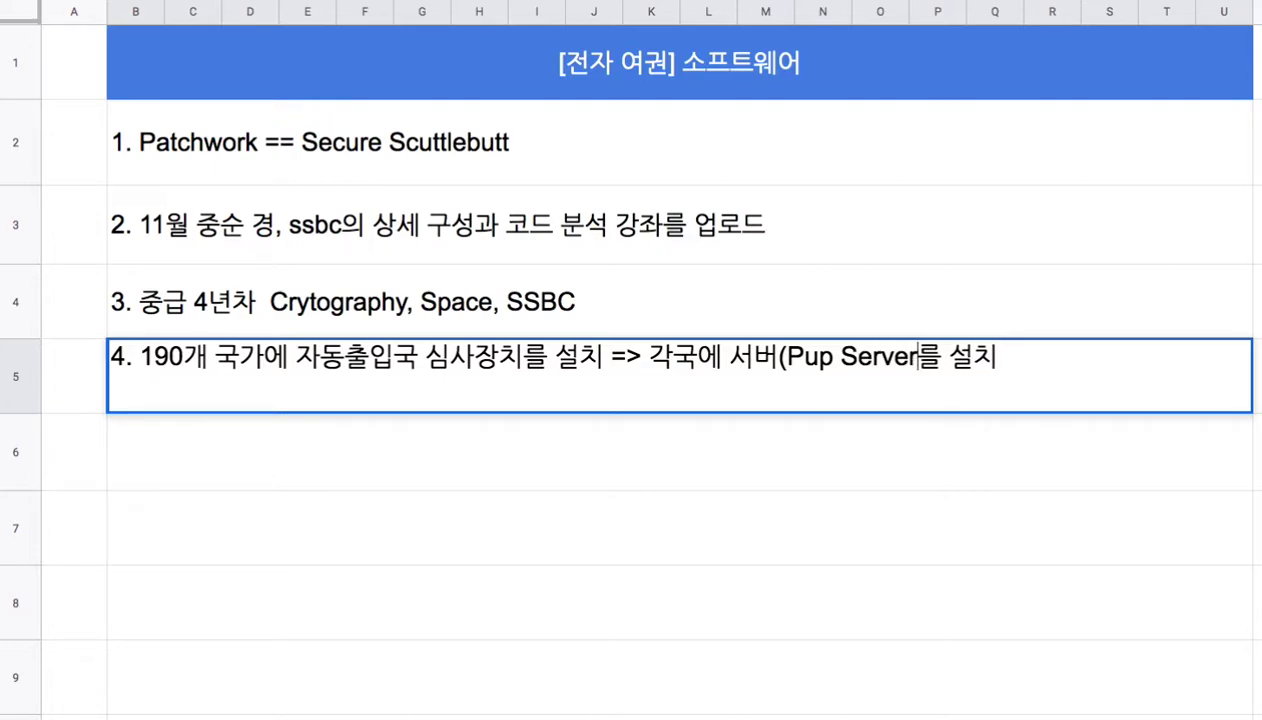
# Step: Extend the row 5 text at its end with "=> 이용자 등록"
pyautogui.click(1040, 354)
pyautogui.write('=>')
pyautogui.write(' d')
pyautogui.press('BackSpace')
pyautogui.write('이용자 등록')
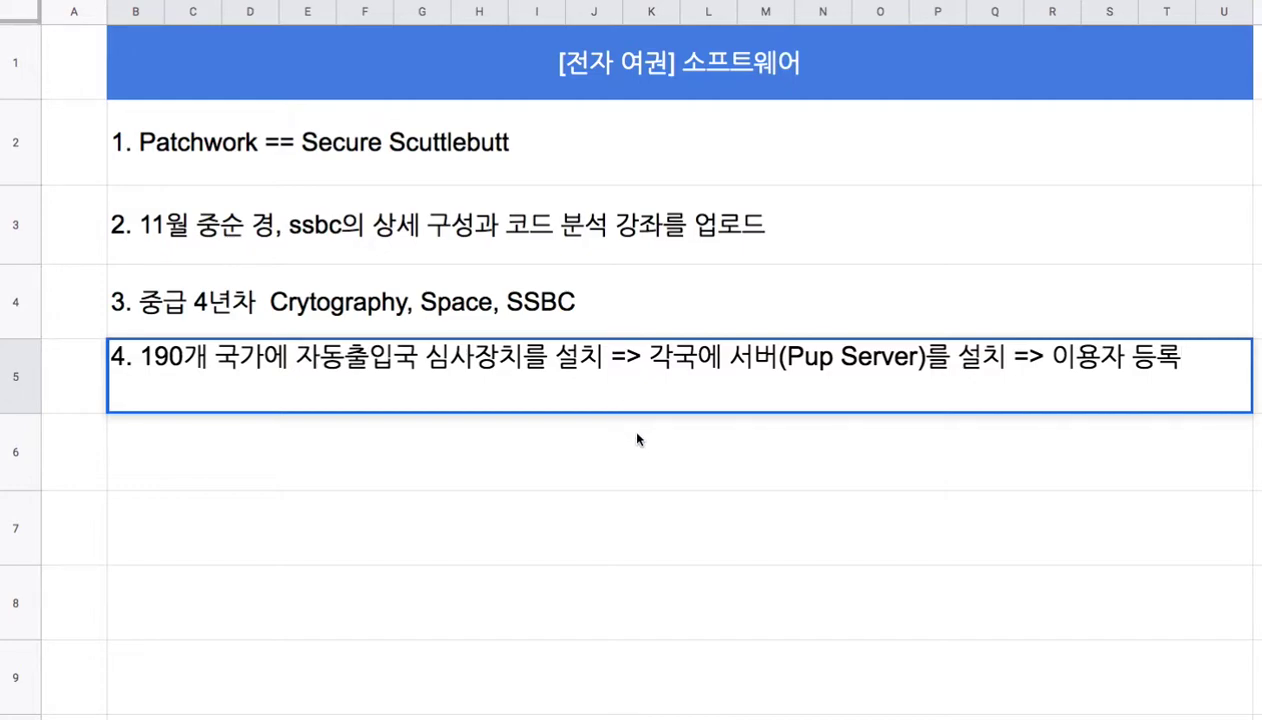
# Step: Commit the row 5 text and start row 6 with "5. JS/TS"
pyautogui.press('Return')
pyautogui.write('5.')
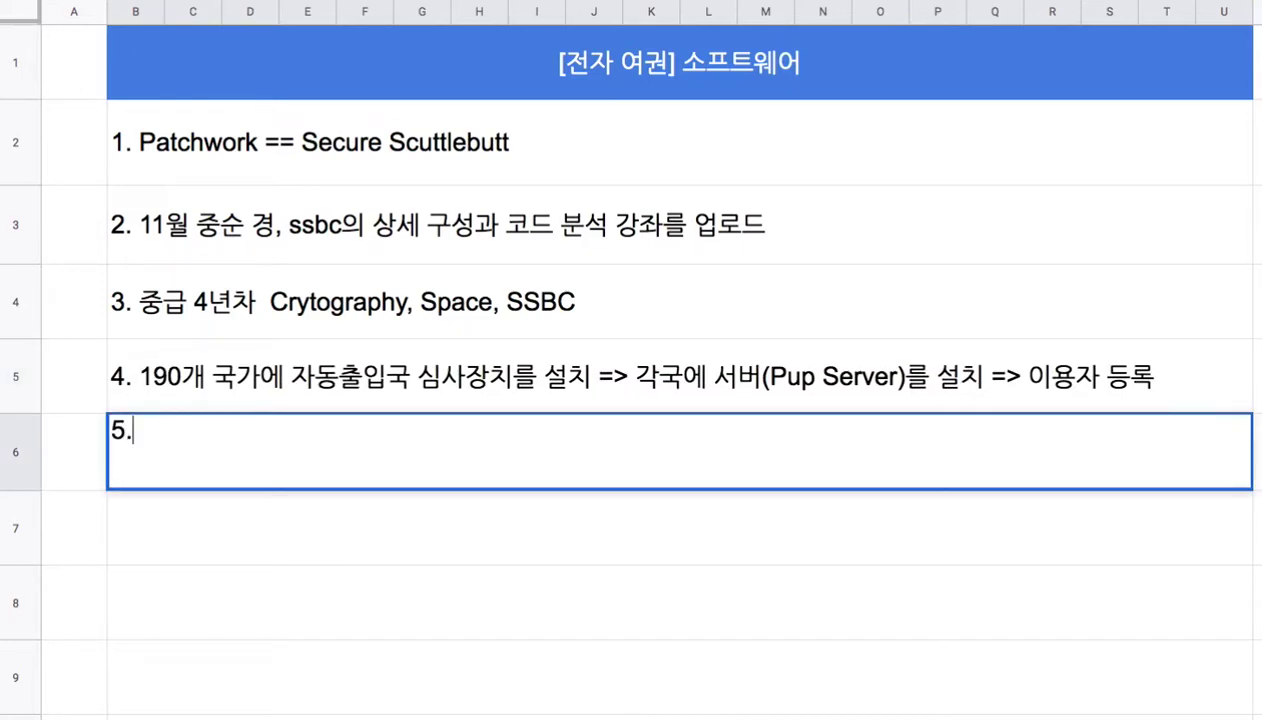
pyautogui.write(' JS/TS')
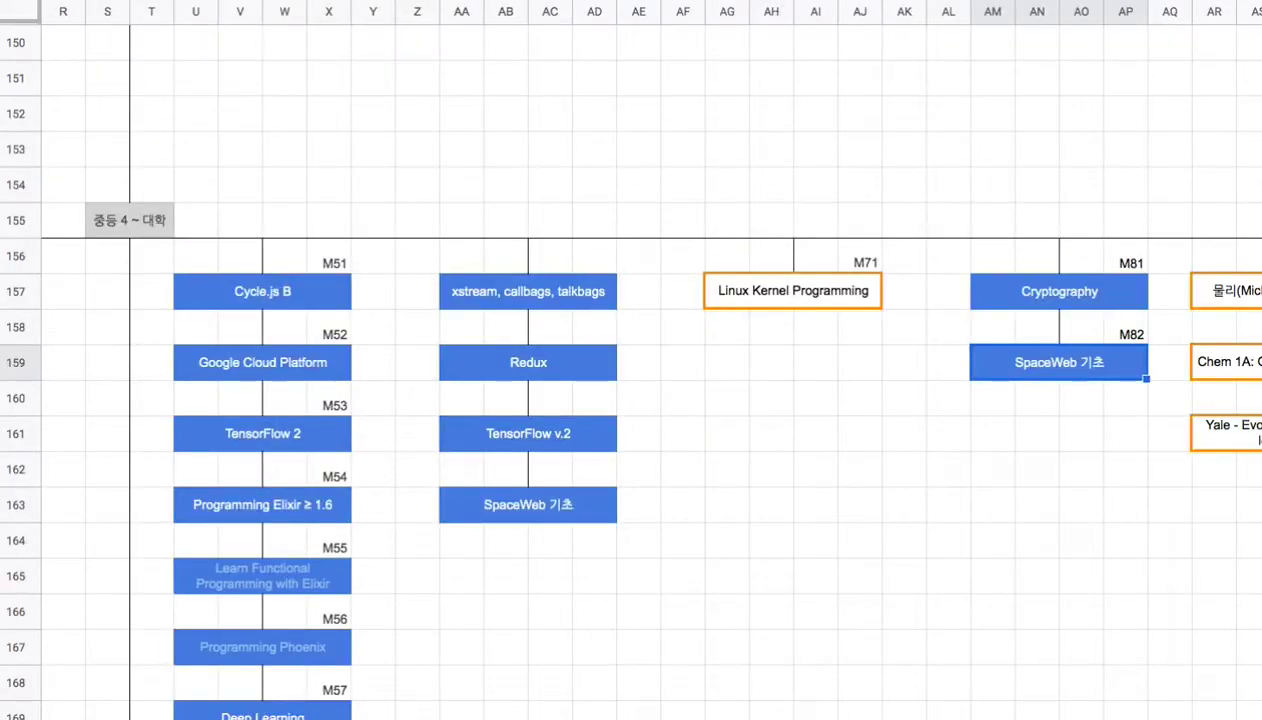
# Step: Review the JavaScript A and B, TypeScript A and B, and Unit testing in Javascript courses in the curriculum sheet
pyautogui.scroll(20, 1250, 280)
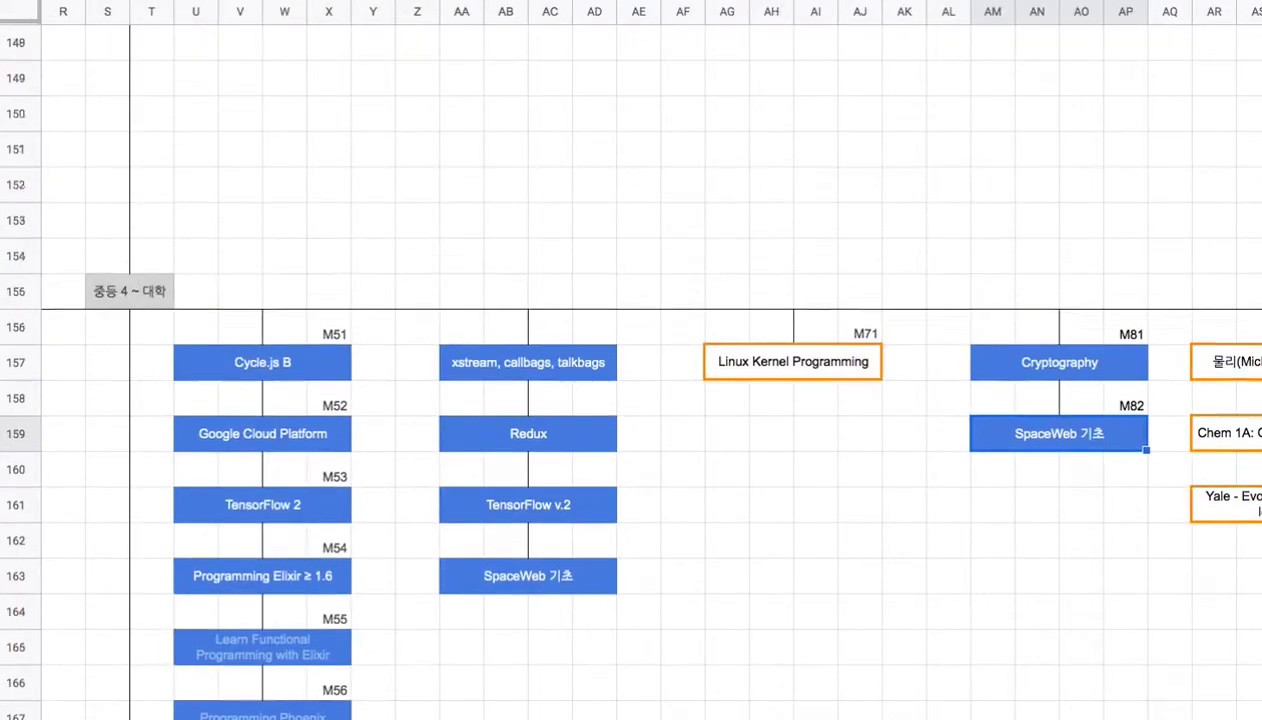
pyautogui.scroll(5, 1236, 208)
pyautogui.scroll(-6, 1236, 208)
pyautogui.scroll(1, 1236, 208)
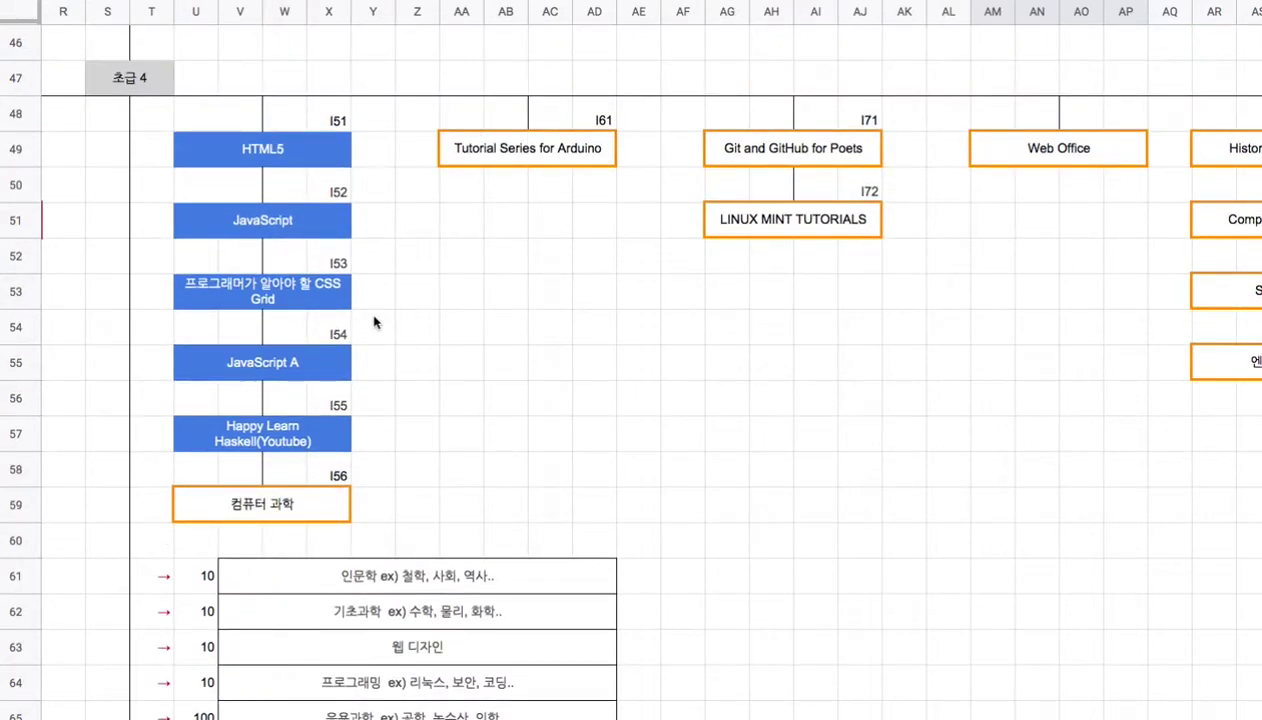
pyautogui.click(301, 372)
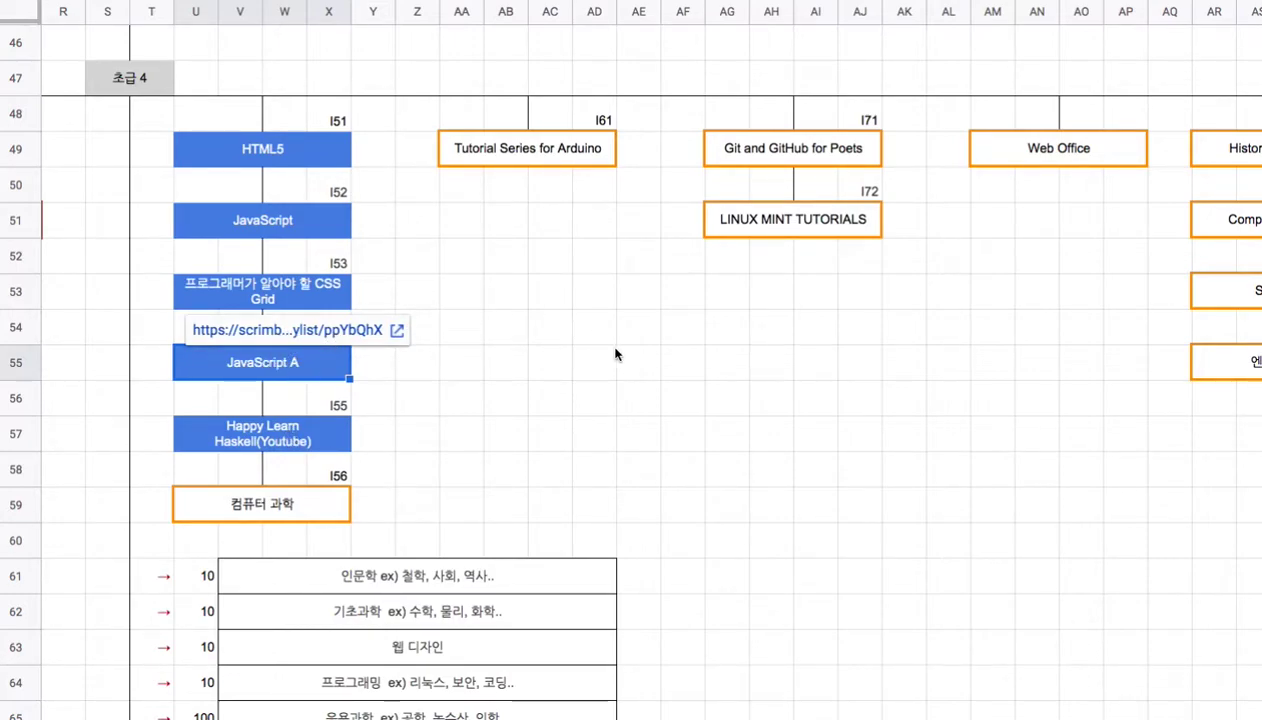
pyautogui.scroll(-5, 1118, 318)
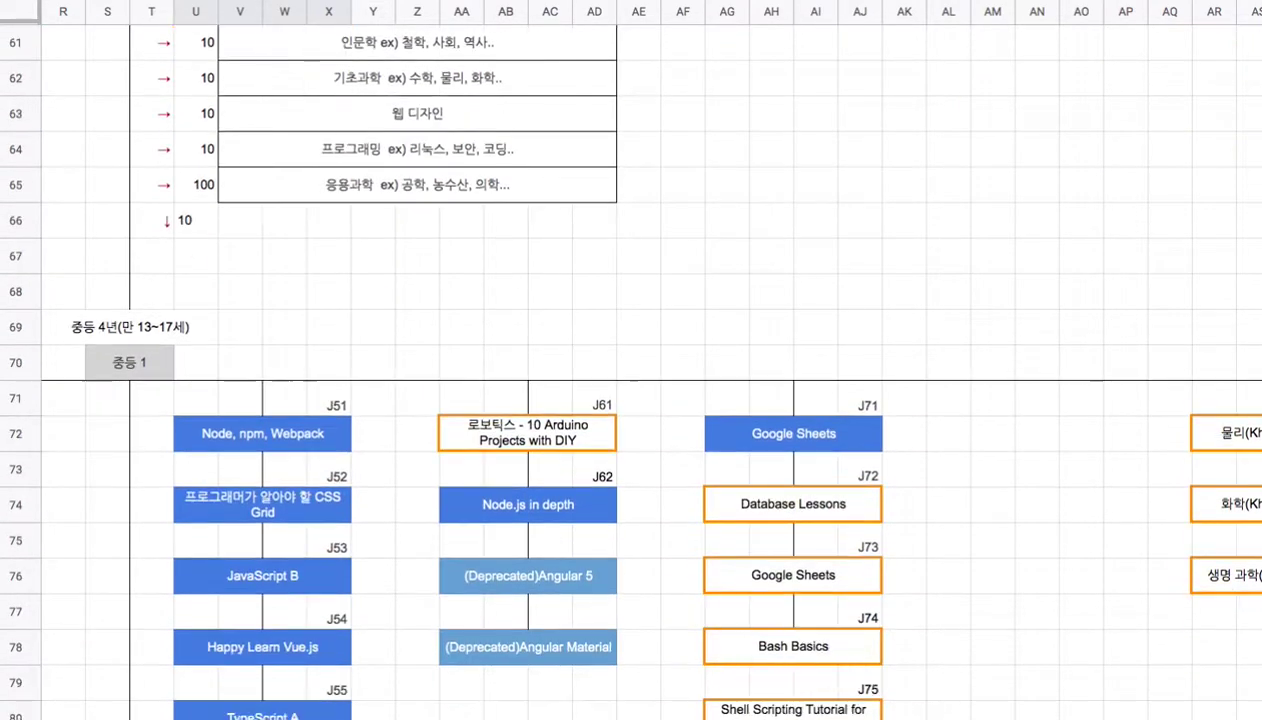
pyautogui.scroll(-3, 770, 360)
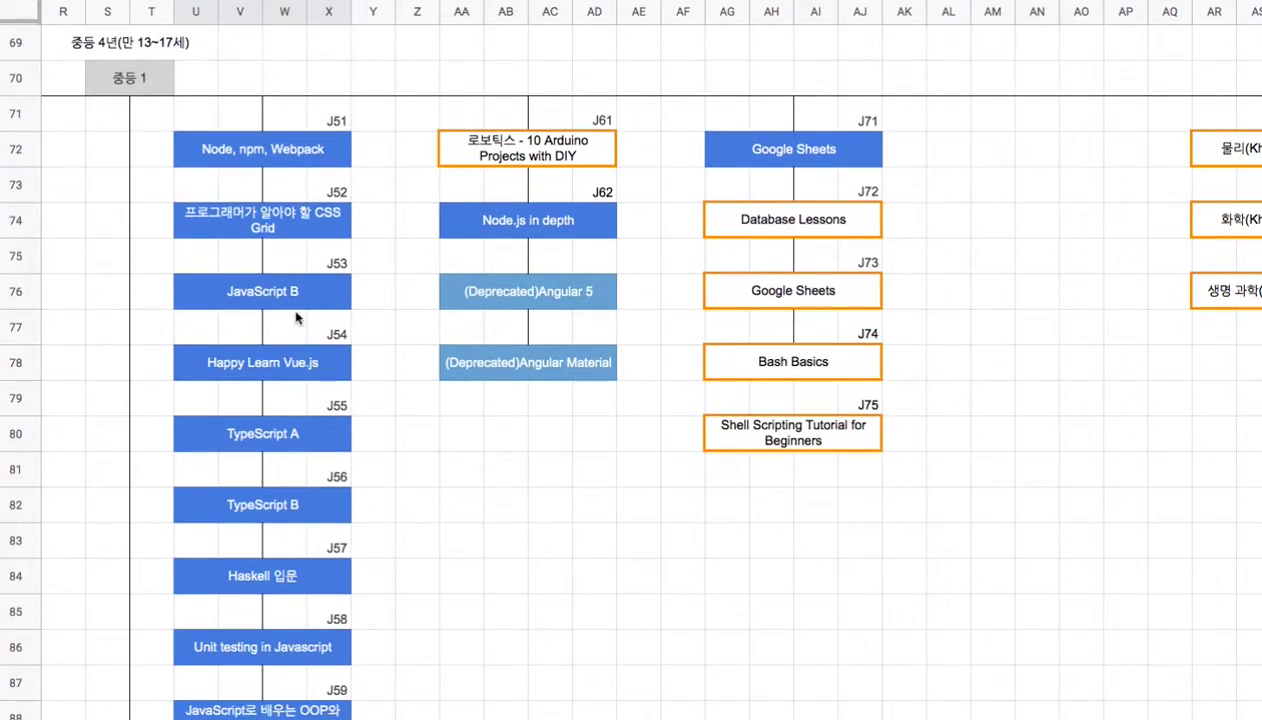
pyautogui.click(284, 302)
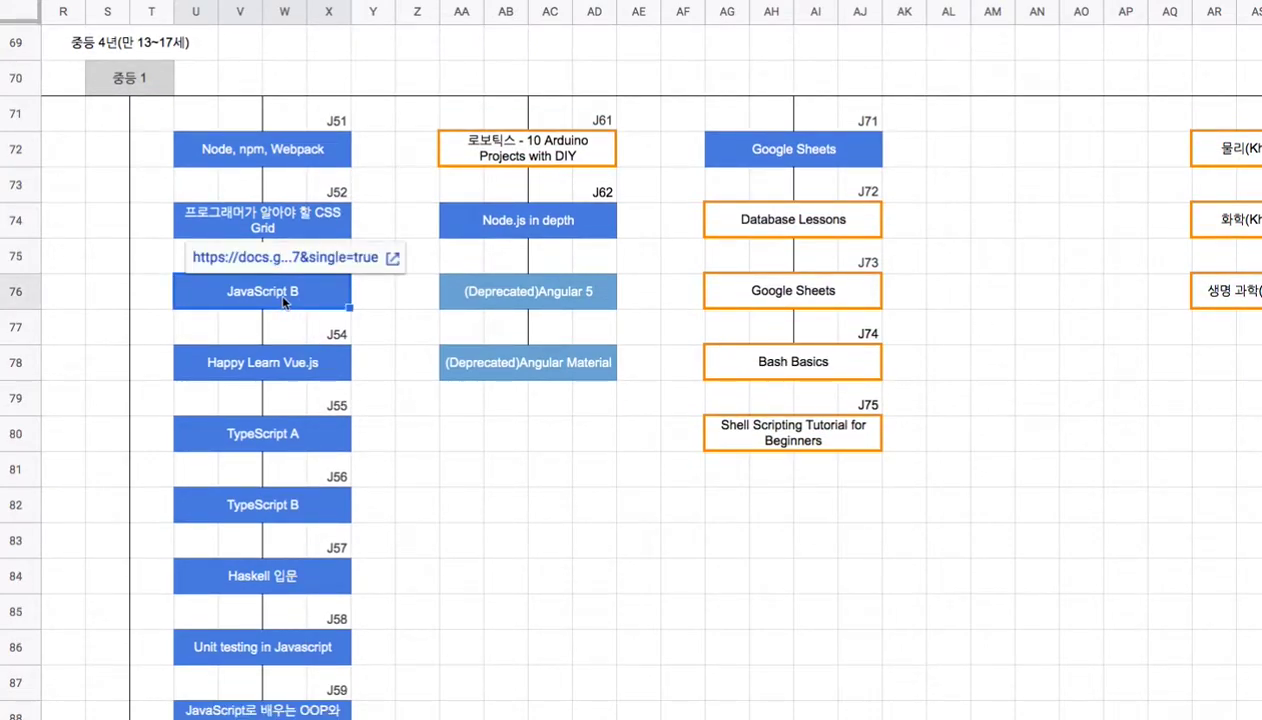
pyautogui.click(280, 450)
pyautogui.click(286, 512)
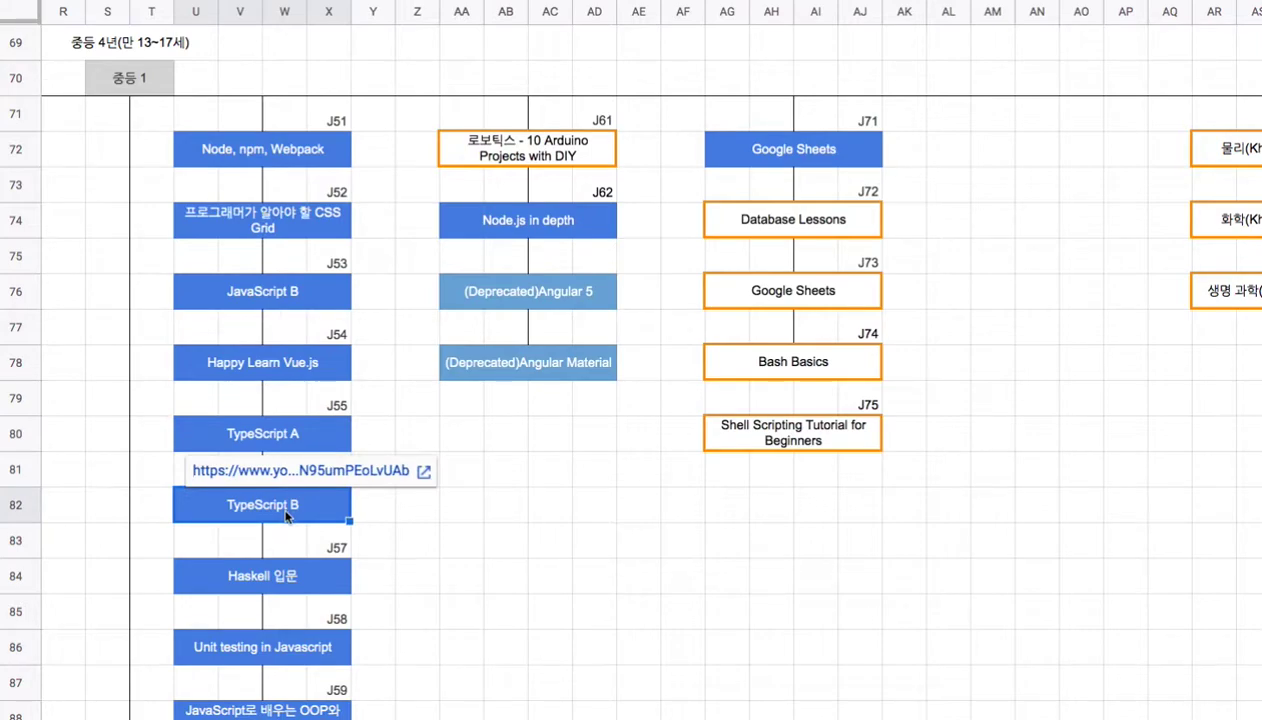
pyautogui.click(306, 445)
pyautogui.click(308, 510)
pyautogui.click(245, 656)
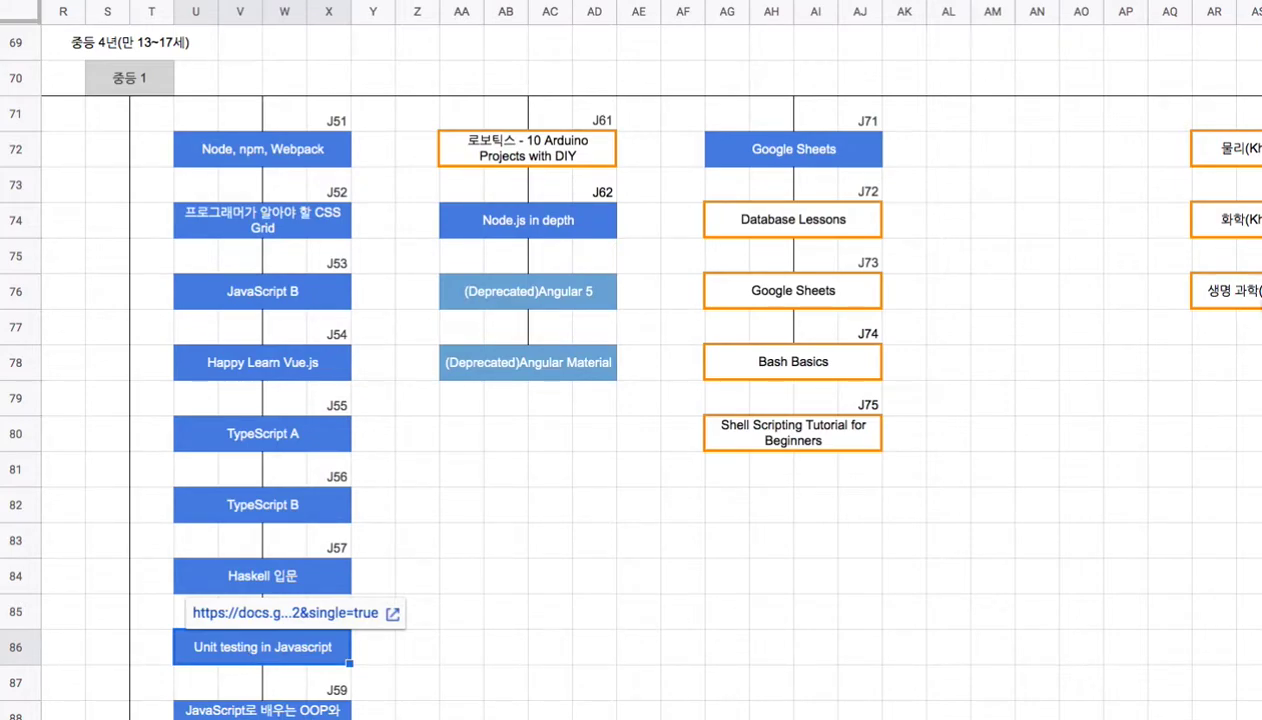
pyautogui.scroll(-5, 1246, 314)
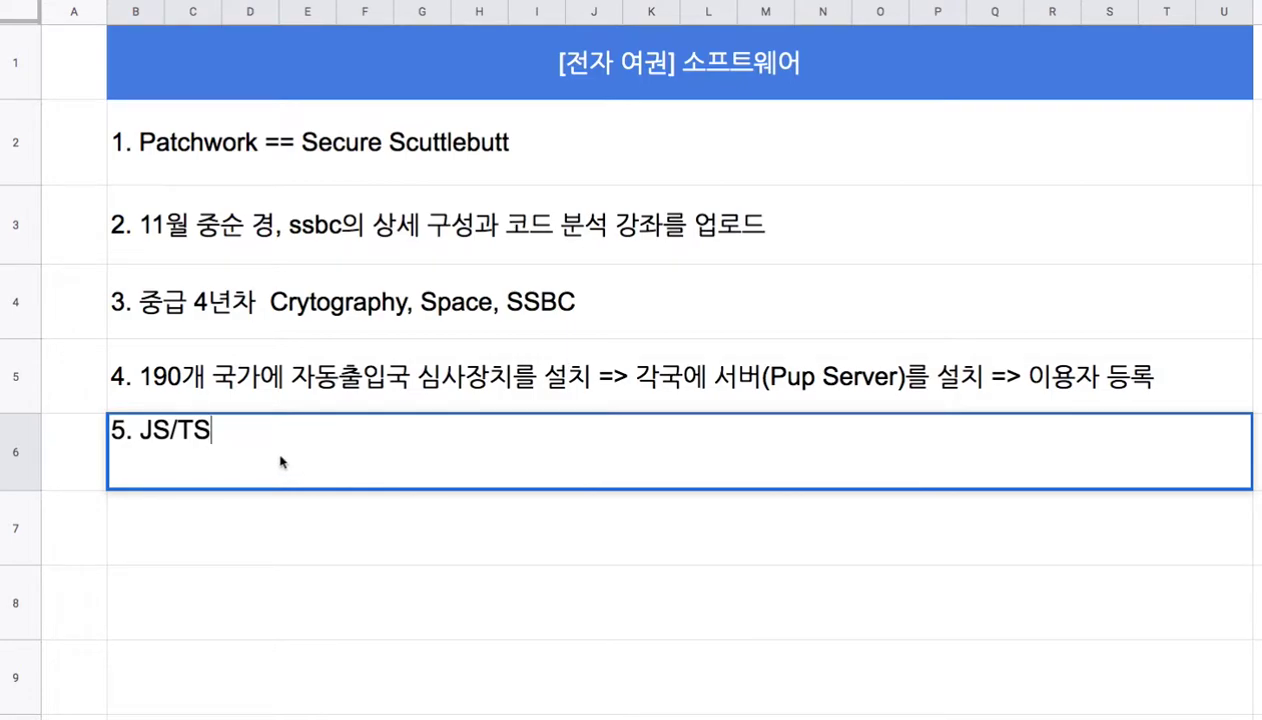
# Step: Back in the [전자 여권] 소프트웨어 sheet, append ", Elixir + Phoenix," to the text in row 6
pyautogui.write('뜨')
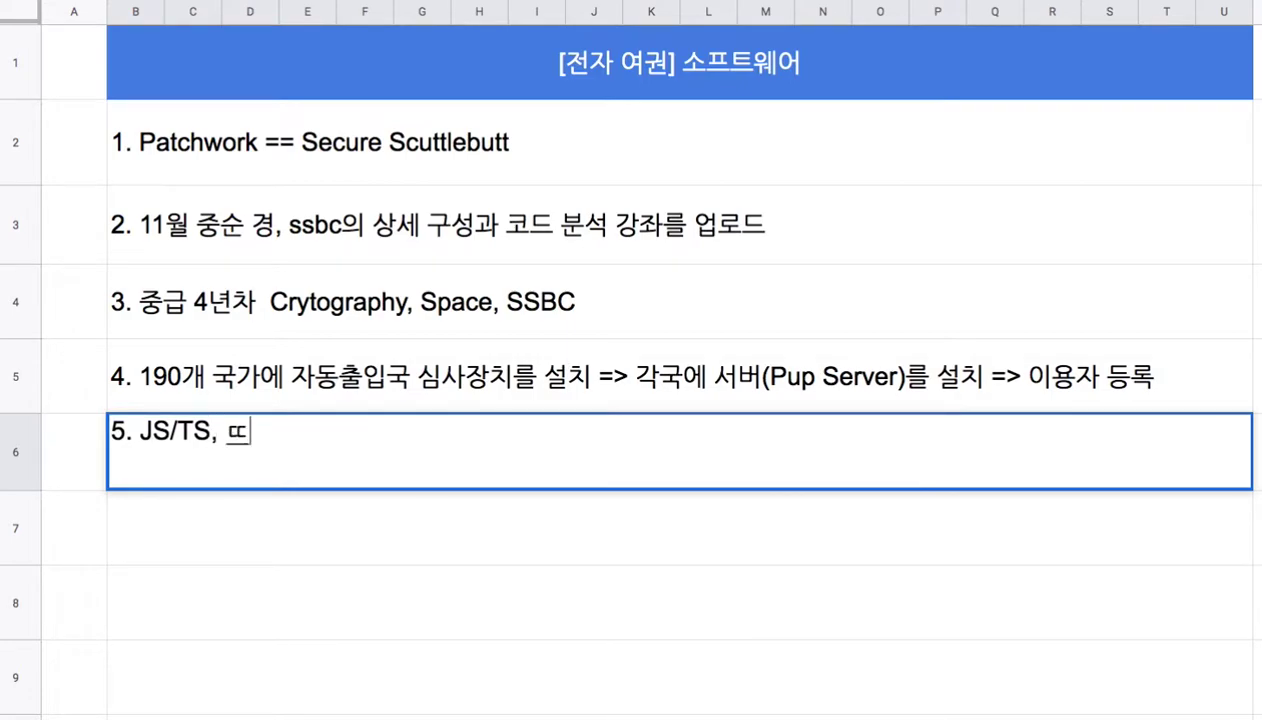
pyautogui.press('BackSpace')
pyautogui.write('Elixi')
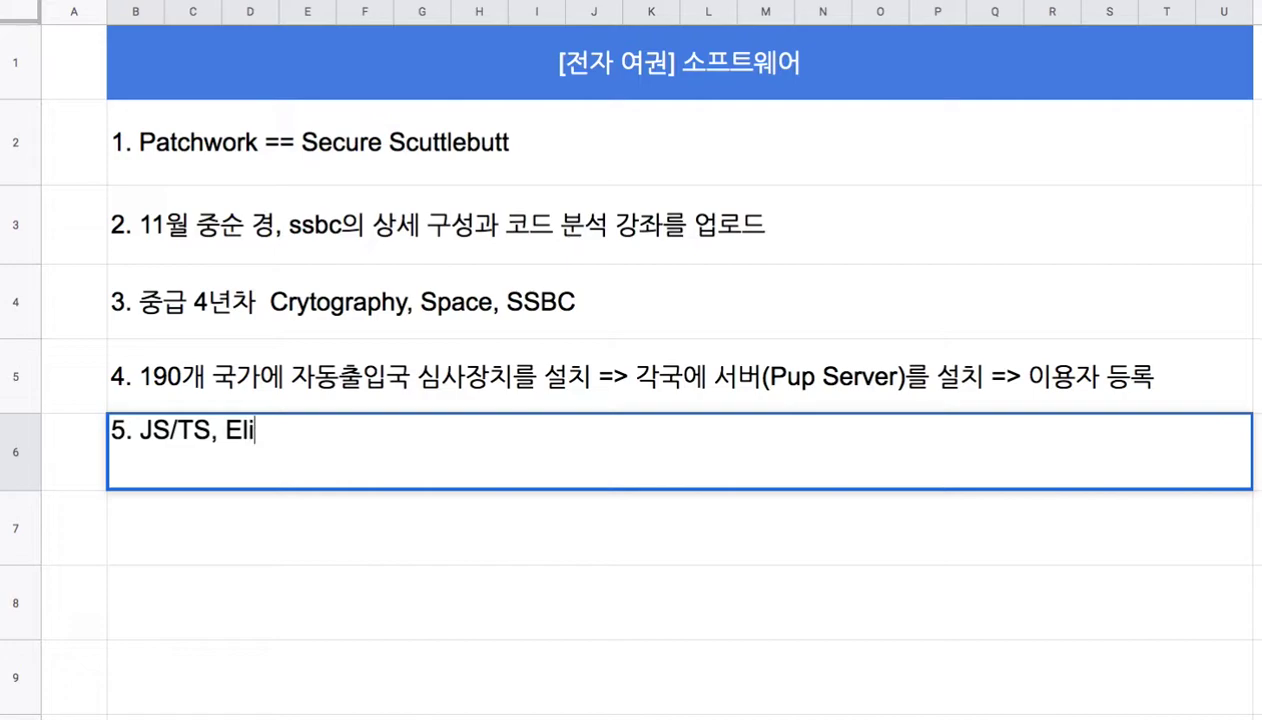
pyautogui.write('r')
pyautogui.write('+ Phoenix')
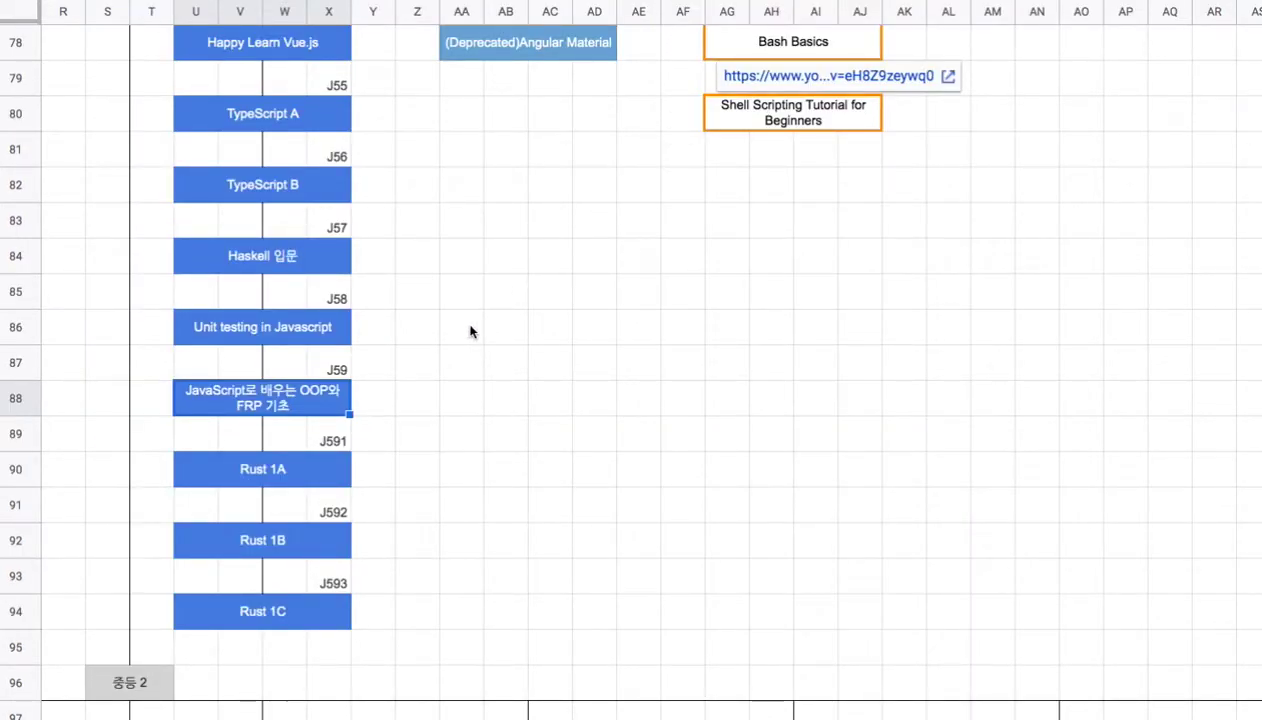
# Step: Examine the Rust 1A, Rust 1B and Rust 1C courses in the curriculum sheet
pyautogui.click(262, 476)
pyautogui.click(267, 546)
pyautogui.click(285, 597)
pyautogui.click(286, 474)
pyautogui.click(292, 543)
pyautogui.click(303, 600)
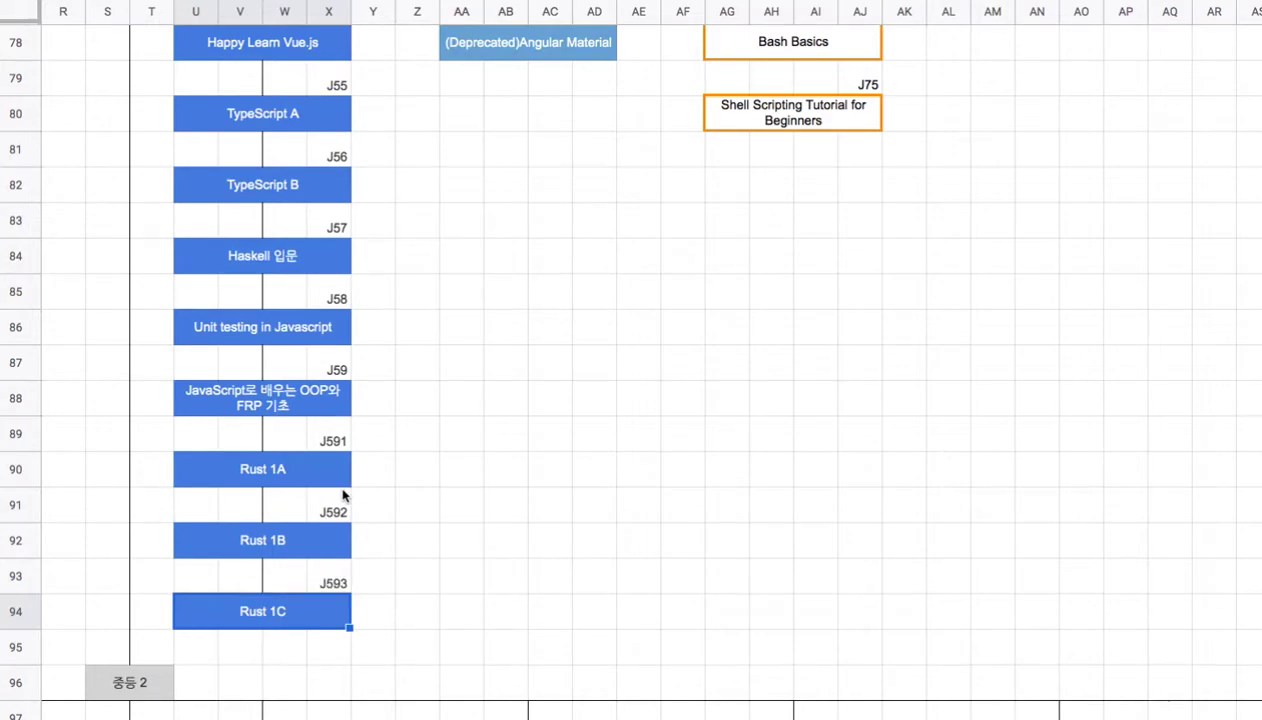
pyautogui.moveTo(337, 487)
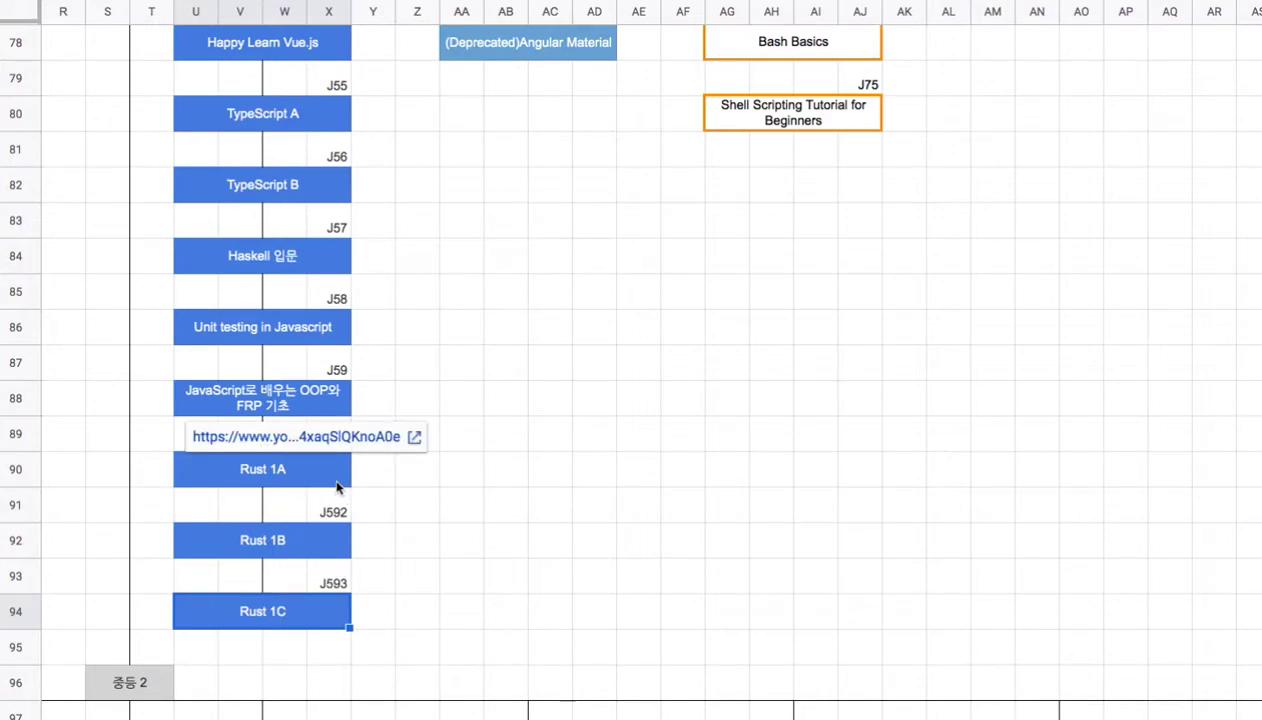
pyautogui.moveTo(310, 540)
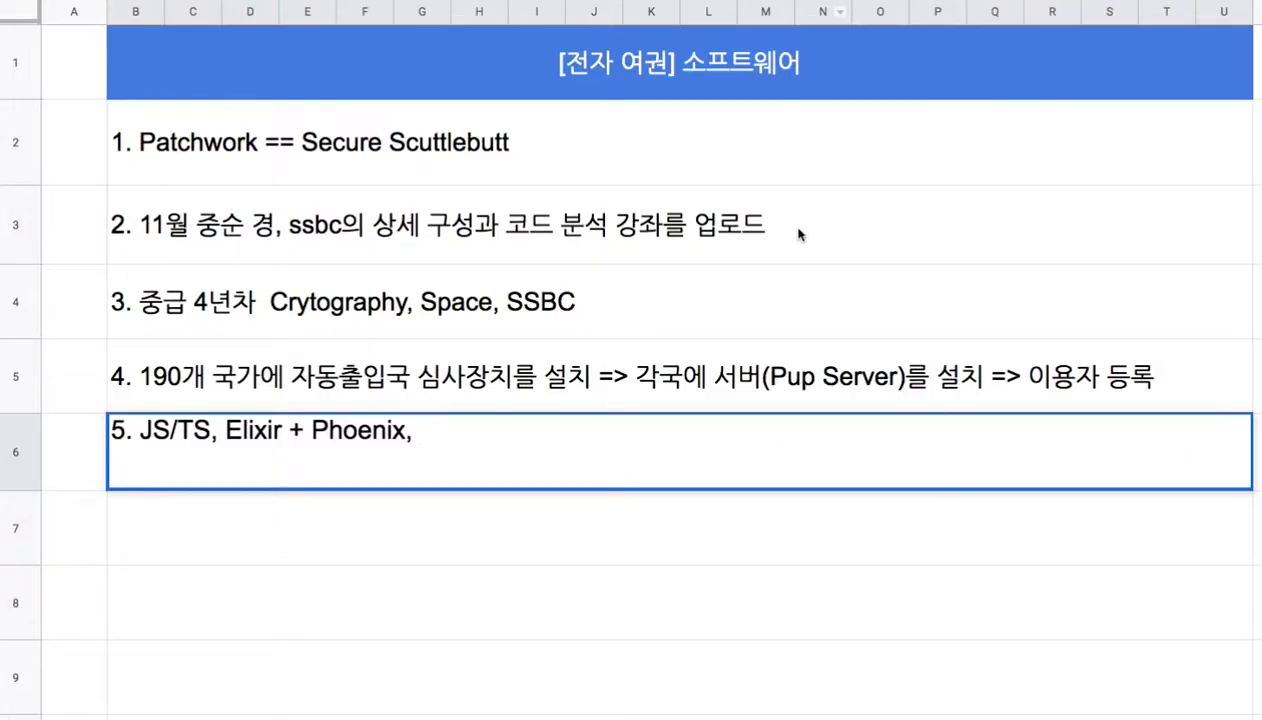
# Step: Insert "React hooks," before Elixir in the row 6 text, and find the React & Hooks course in the curriculum sheet
pyautogui.moveTo(153, 430); pyautogui.dragTo(194, 432)
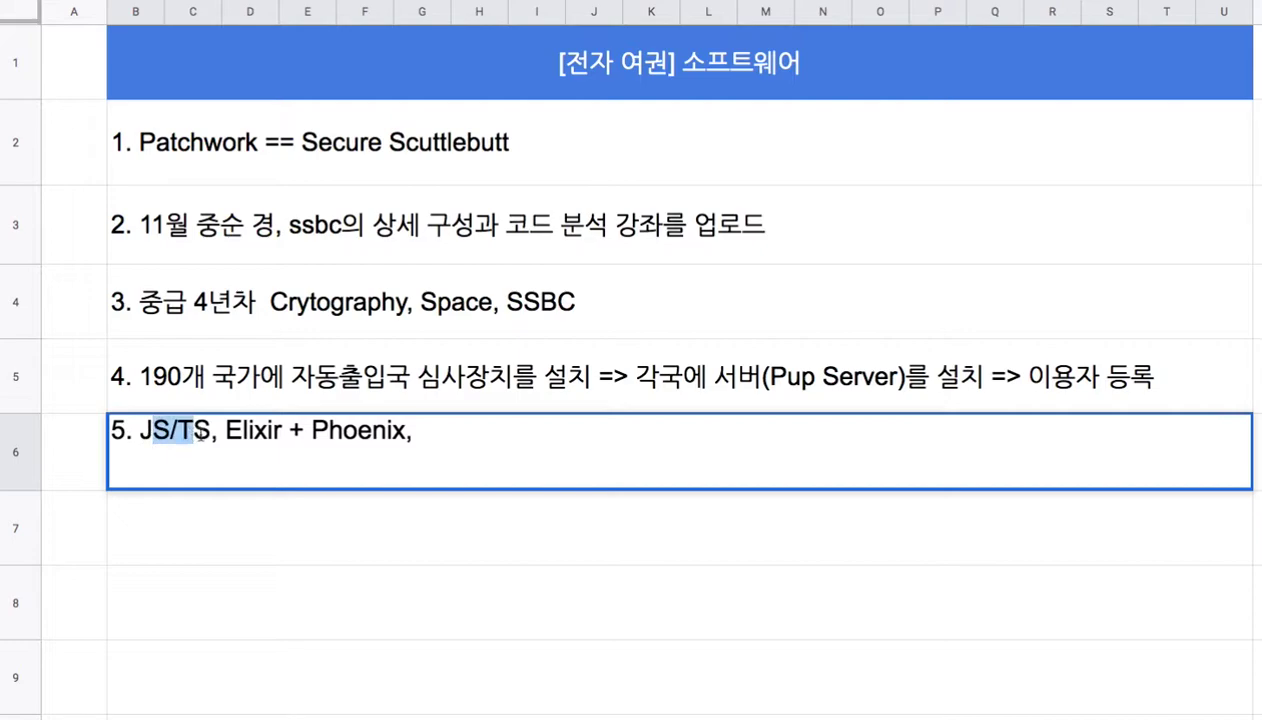
pyautogui.click(226, 430)
pyautogui.write('React')
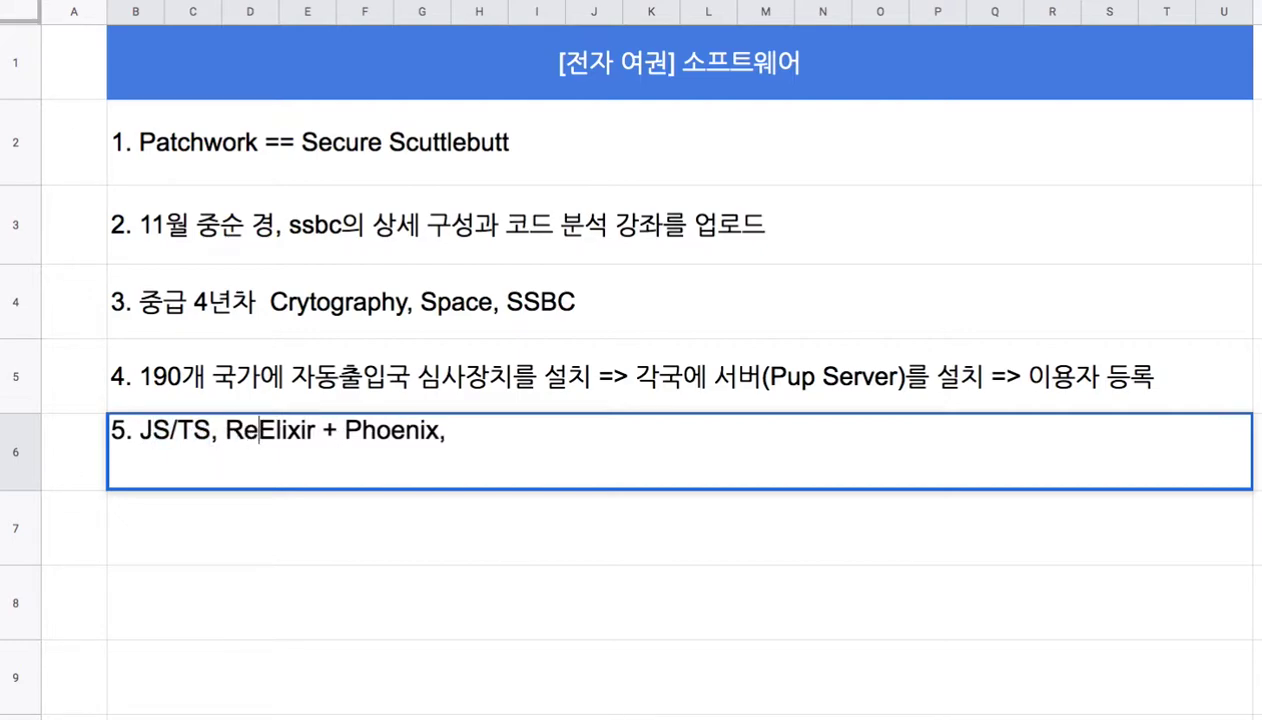
pyautogui.write(' hooks,')
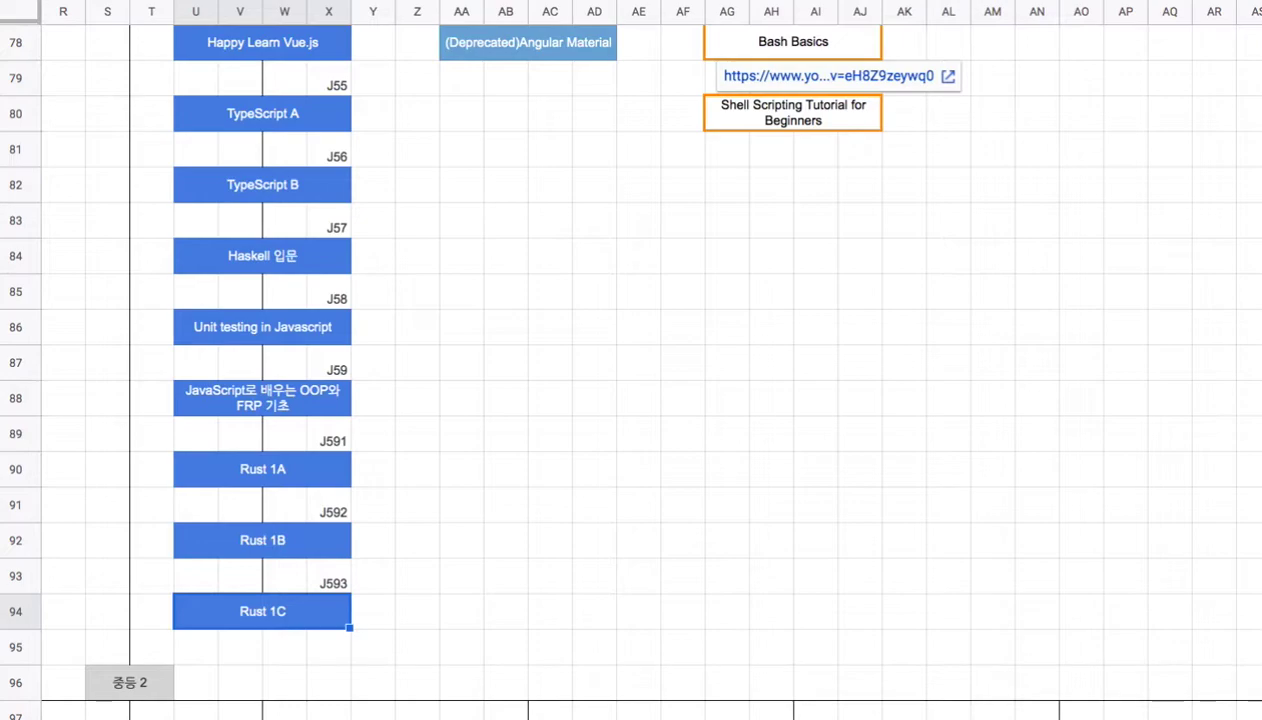
pyautogui.scroll(-10, 625, 367)
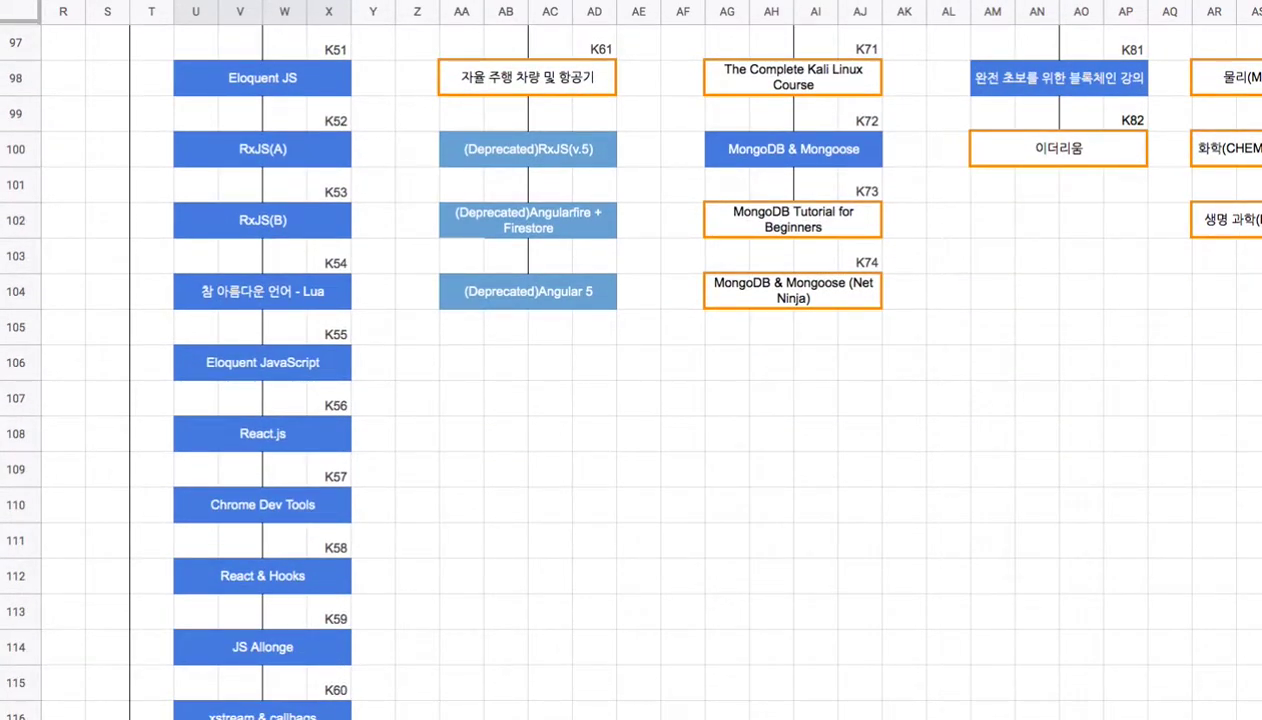
pyautogui.click(296, 578)
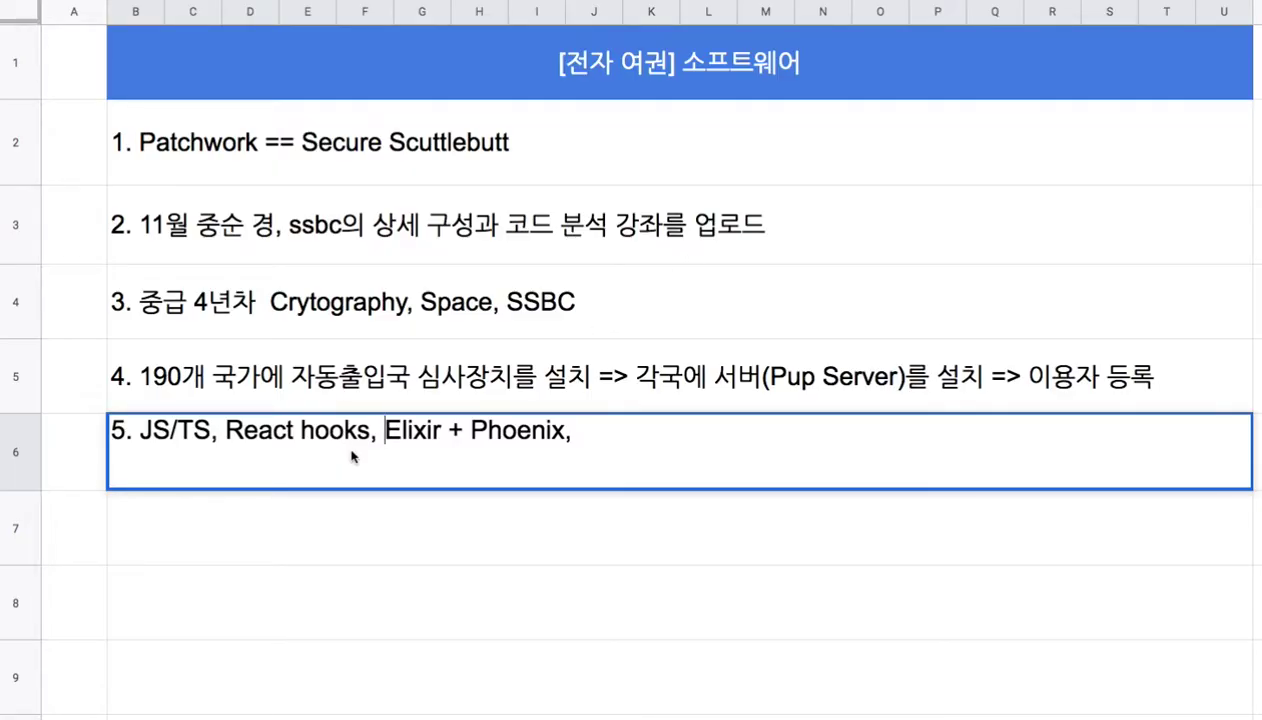
# Step: Insert "RxJS 6," before Elixir in row 6, and look at the RxJS(A) and RxJS(B) courses in the curriculum sheet
pyautogui.write('Rx')
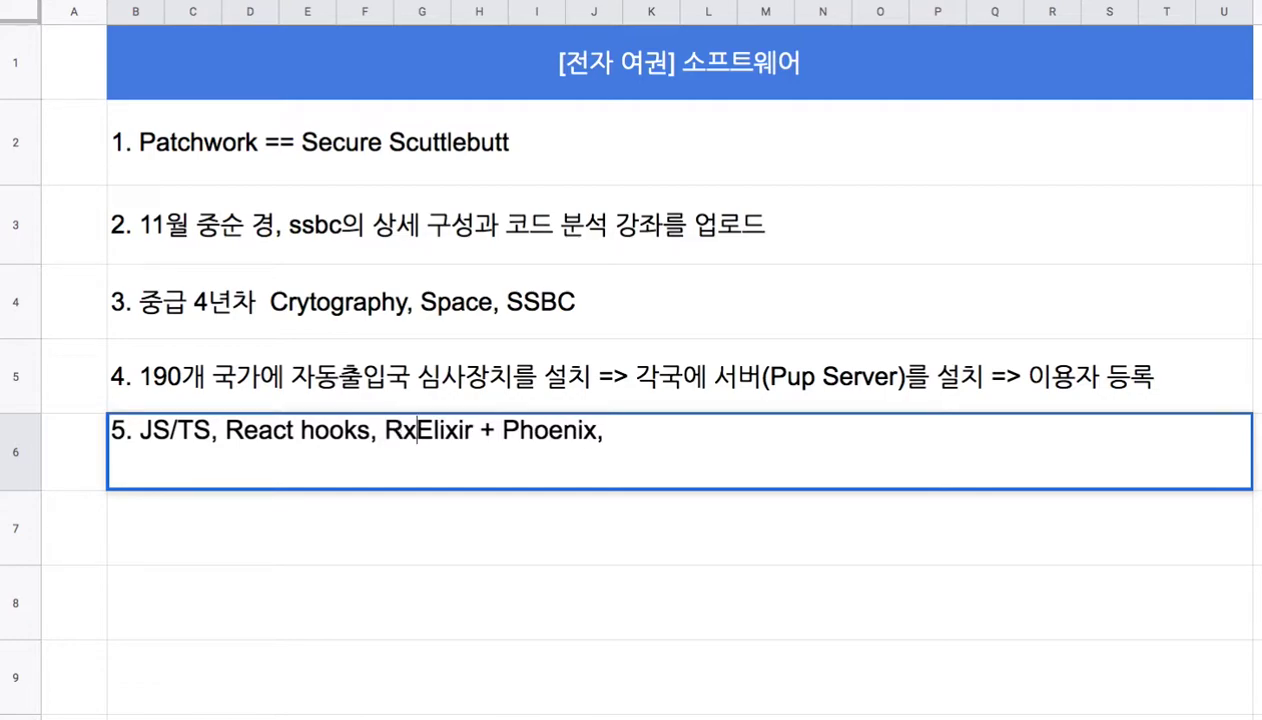
pyautogui.write('Js')
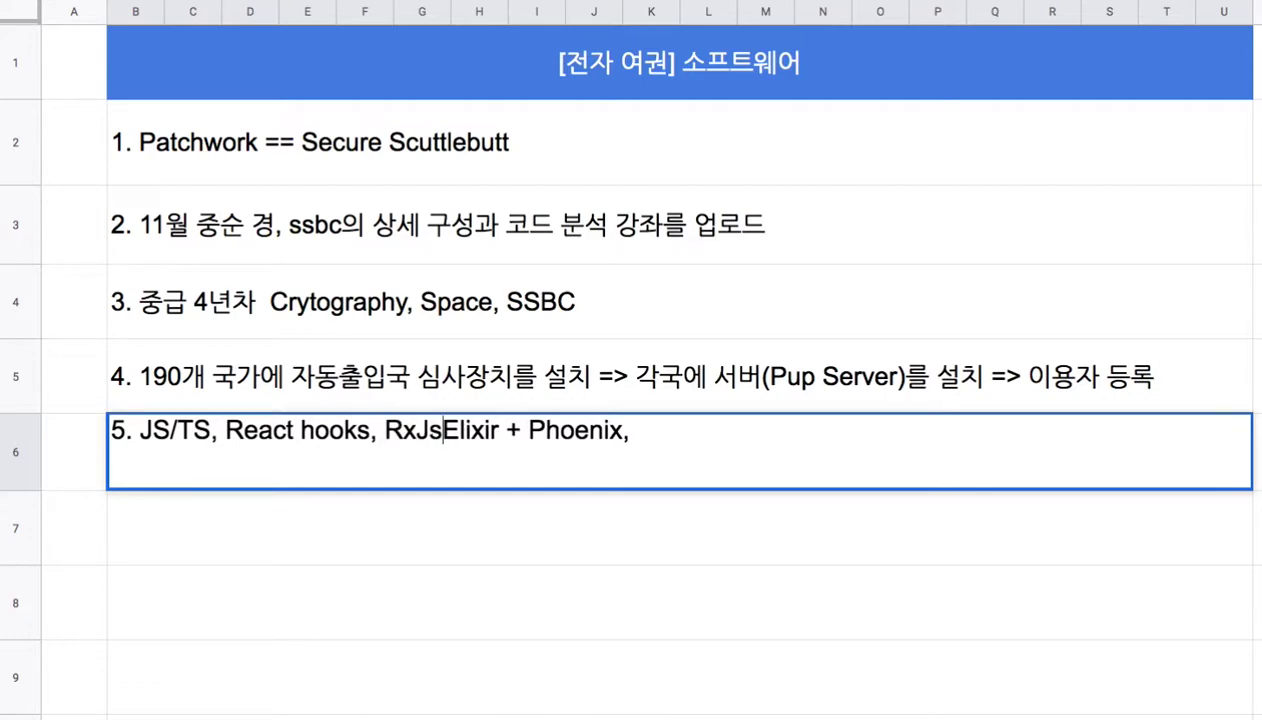
pyautogui.press('BackSpace')
pyautogui.write('S 6')
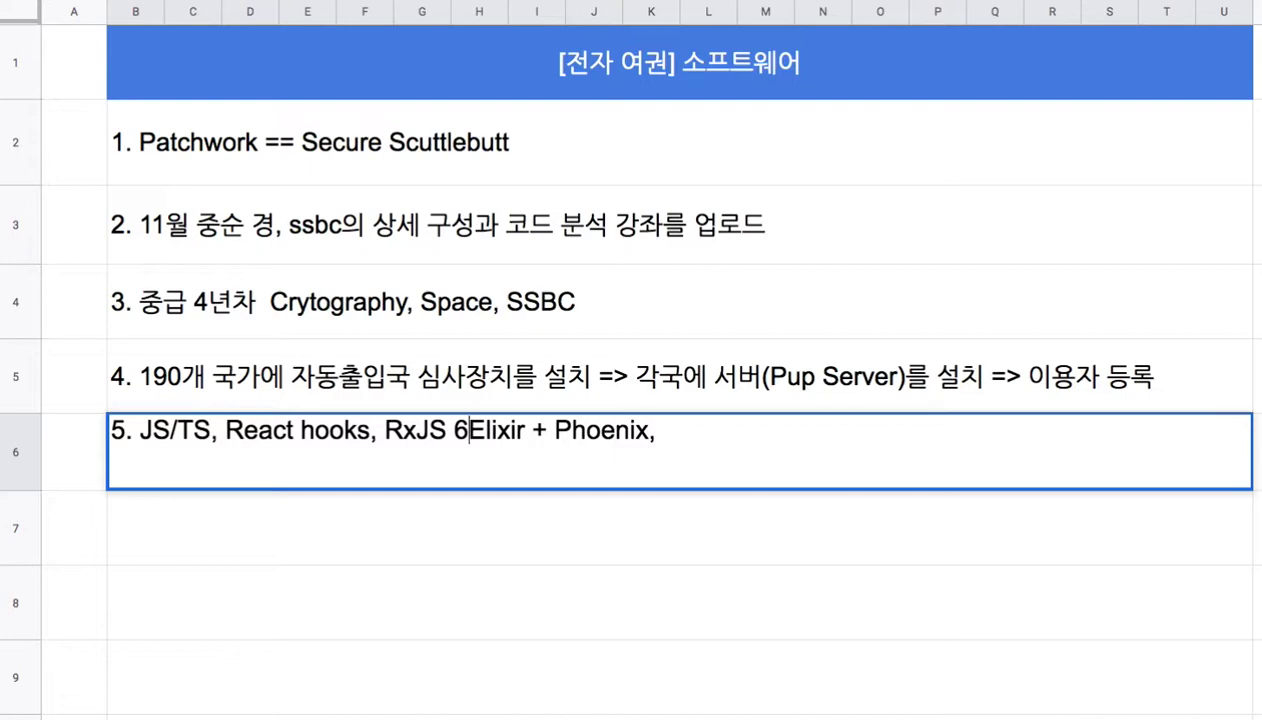
pyautogui.write(',')
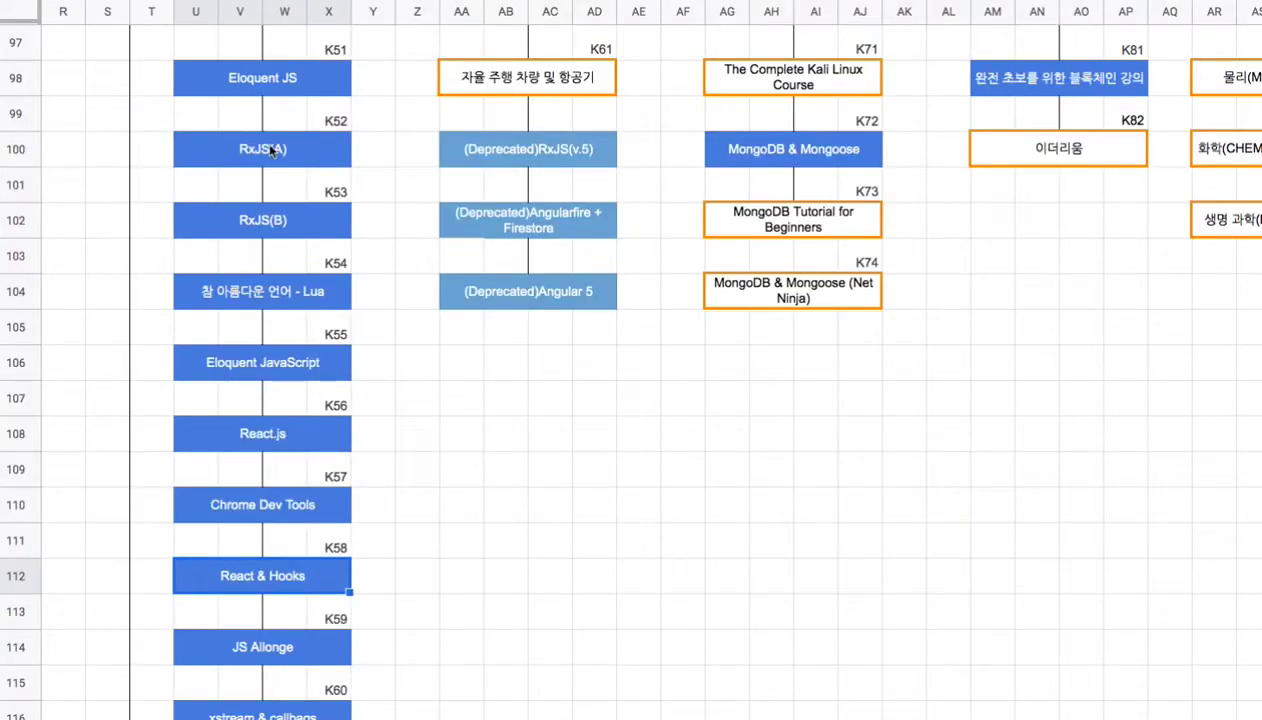
pyautogui.click(270, 150)
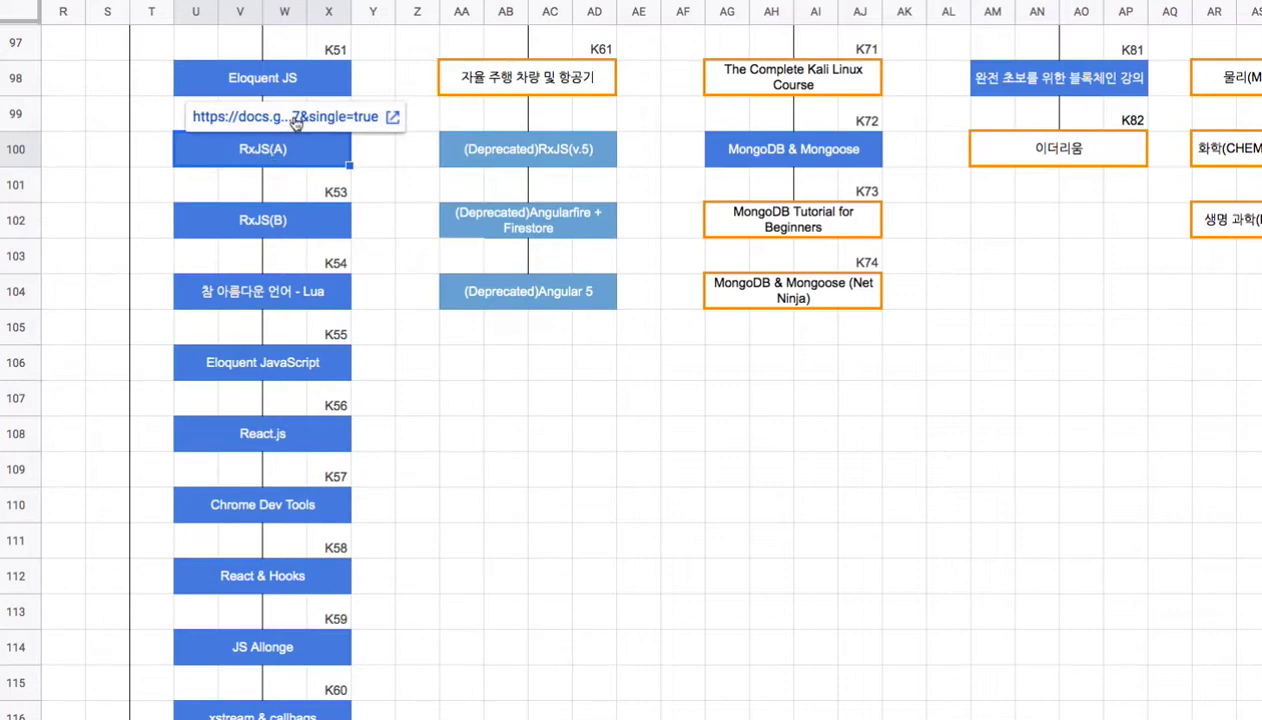
pyautogui.click(280, 230)
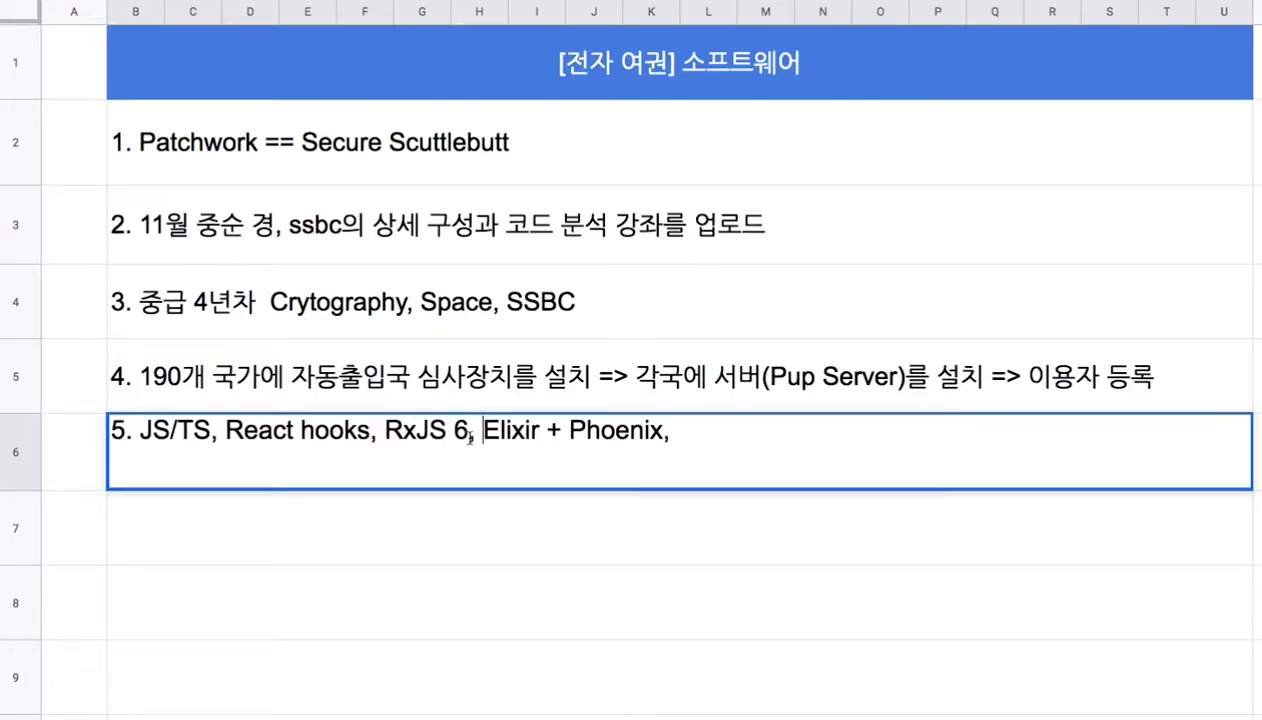
# Step: Insert "xstream, callbags," between "RxJS 6," and Elixir in the row 6 text
pyautogui.write('sx')
pyautogui.press('BackSpace')
pyautogui.press('BackSpace')
pyautogui.write('xstr')
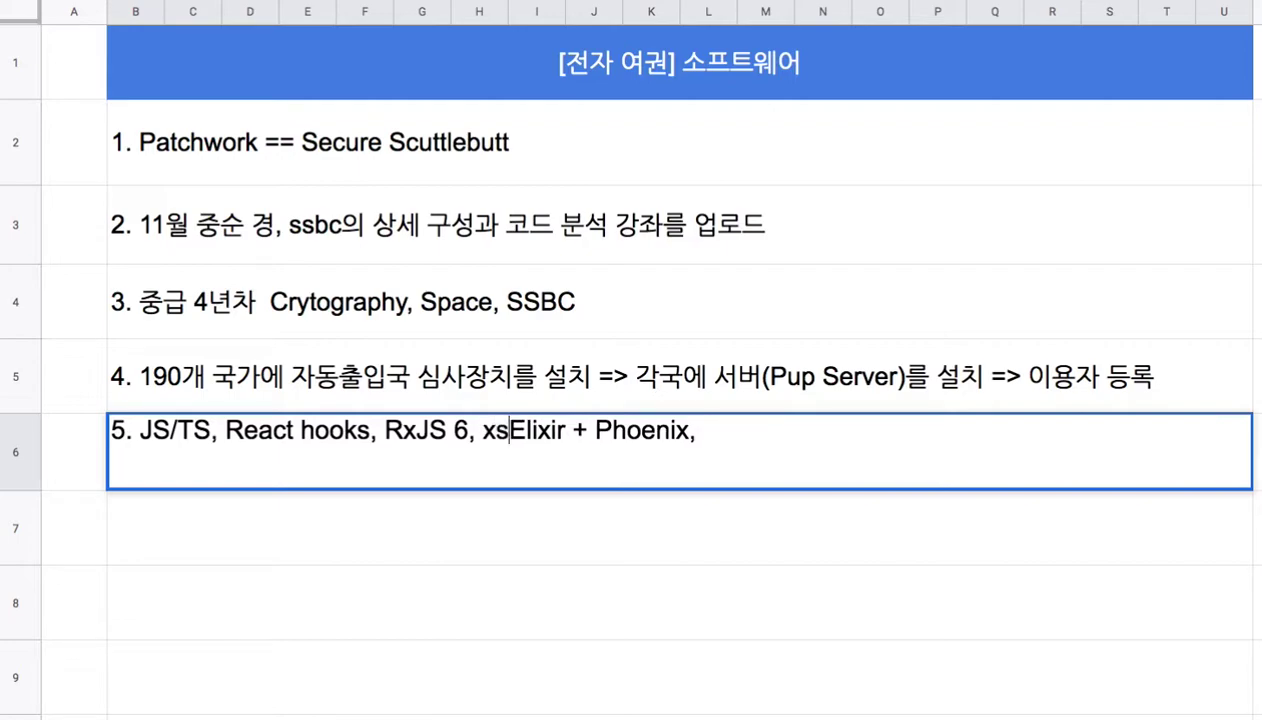
pyautogui.write('eam, callba')
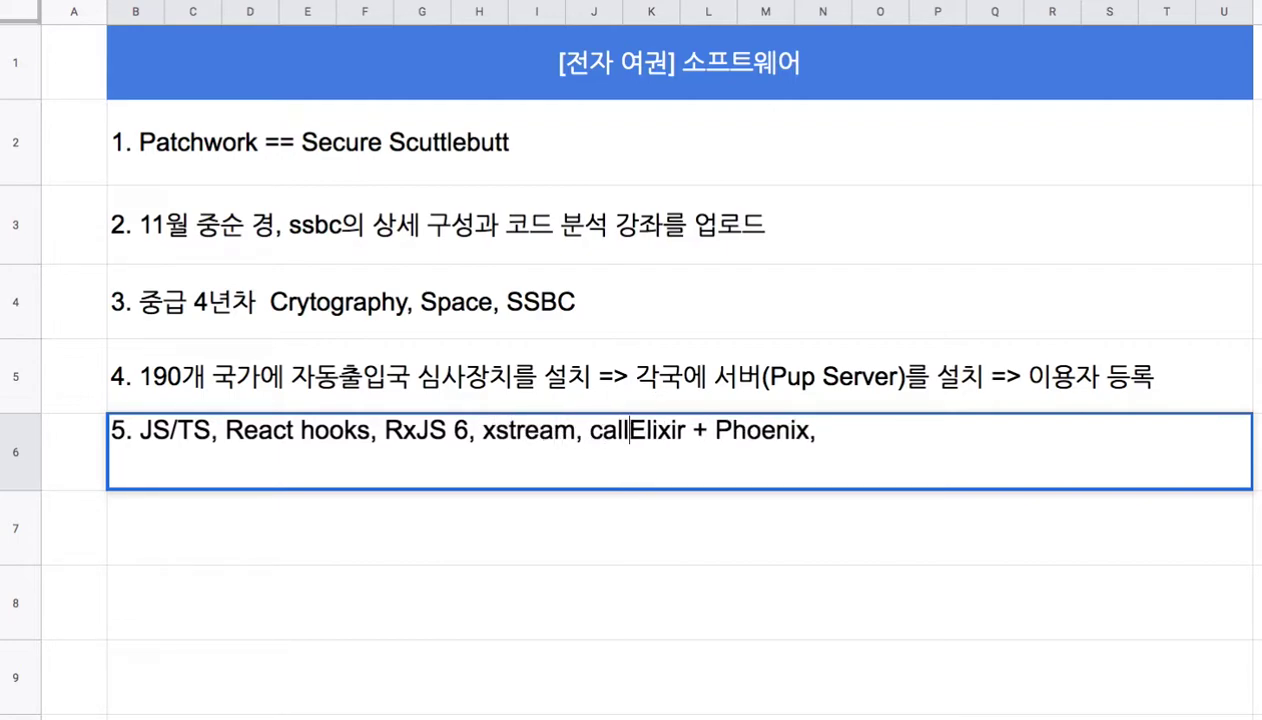
pyautogui.write('ck,')
pyautogui.press('BackSpace')
pyautogui.press('BackSpace')
pyautogui.press('BackSpace')
pyautogui.press('BackSpace')
pyautogui.write('ck')
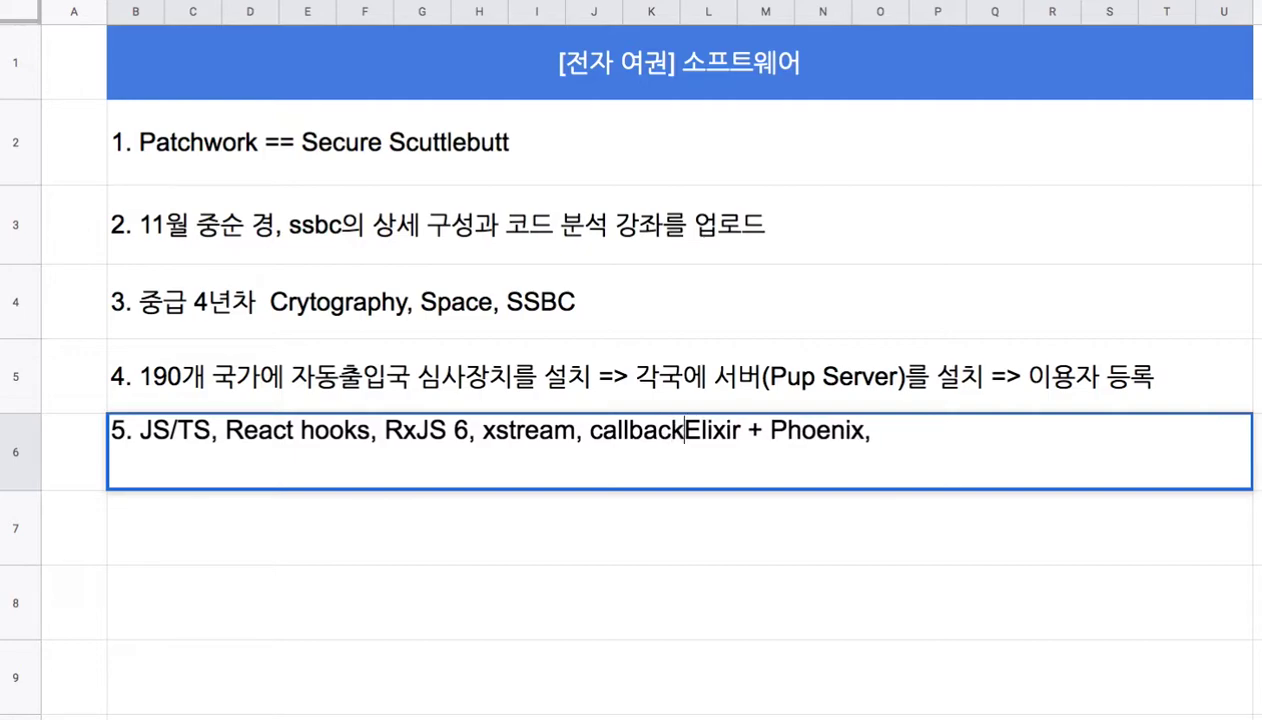
pyautogui.press('BackSpace')
pyautogui.press('BackSpace')
pyautogui.write('gs,')
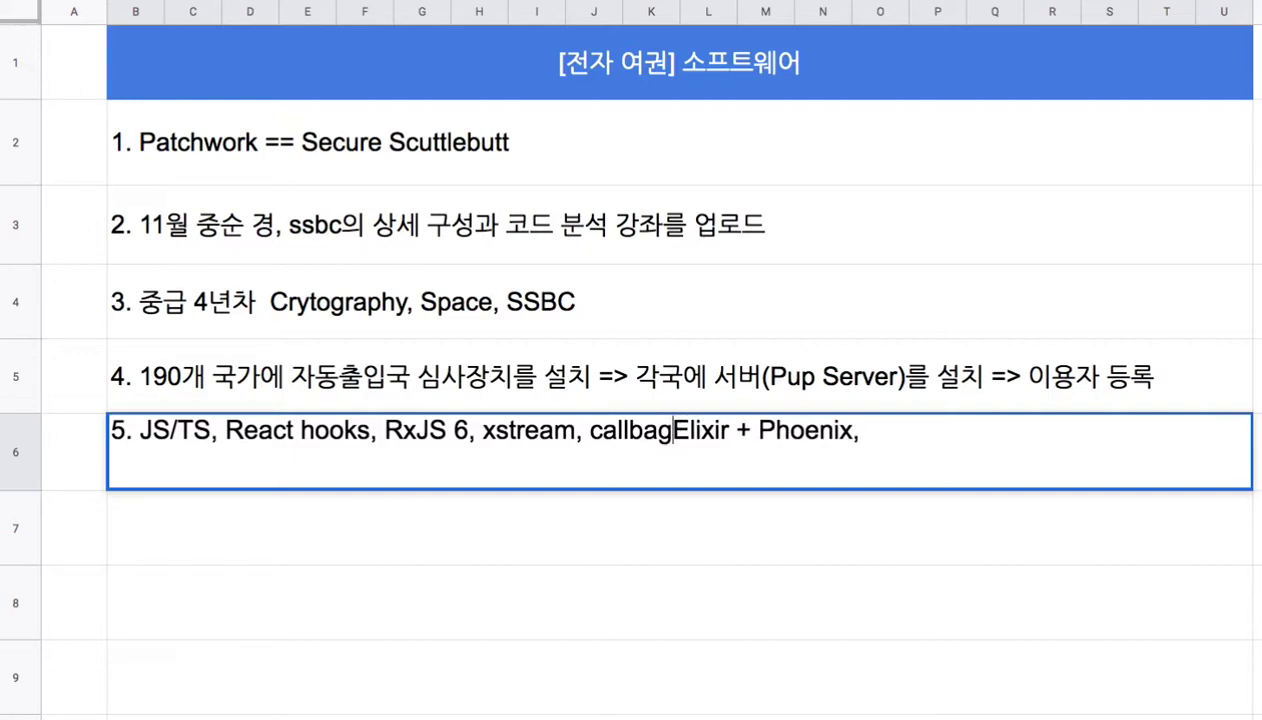
# Step: Enclose the row 6 items from JS/TS through callbags in square brackets, and select the text inside the brackets
pyautogui.doubleClick(630, 430)
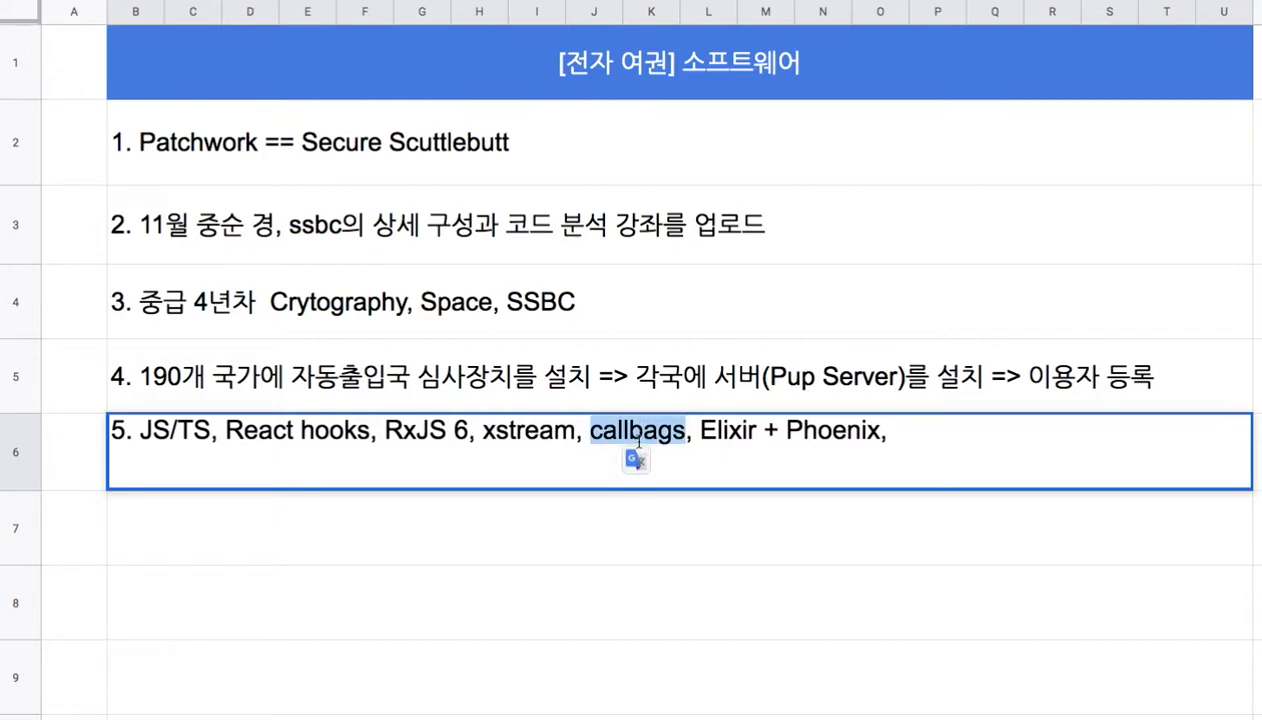
pyautogui.click(142, 430)
pyautogui.write('[')
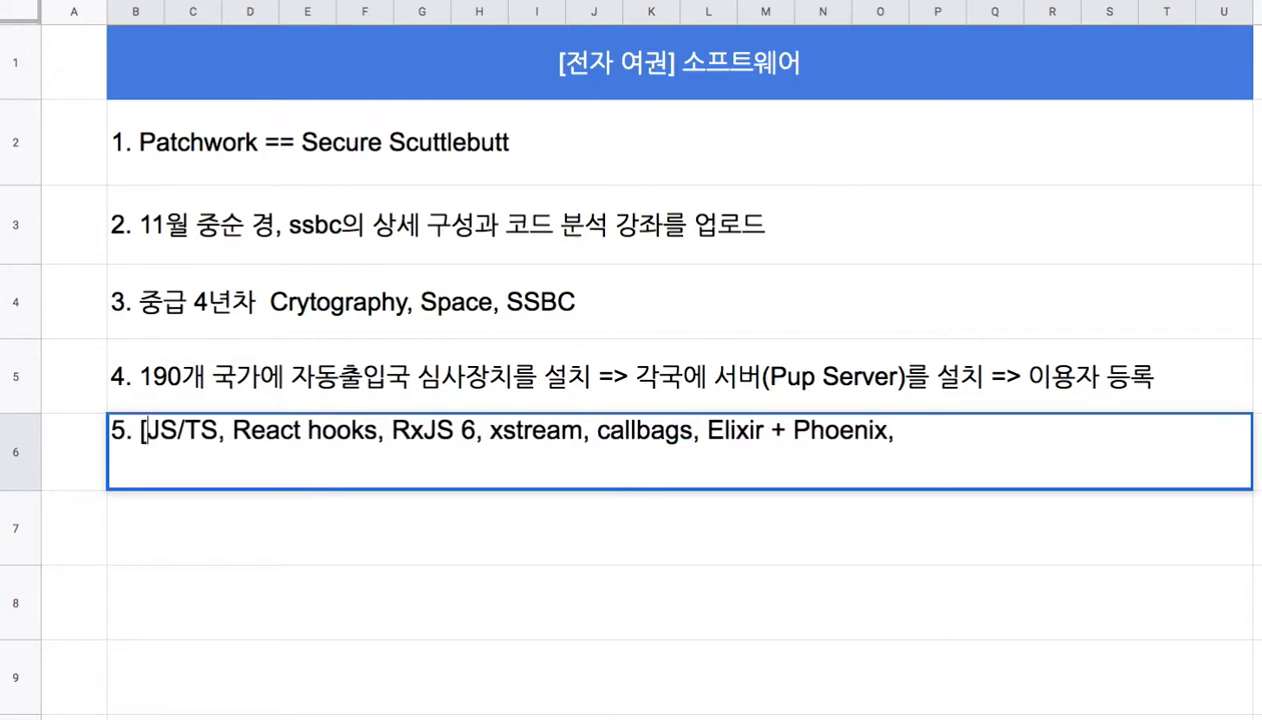
pyautogui.click(694, 430)
pyautogui.write(']')
pyautogui.moveTo(147, 430); pyautogui.dragTo(693, 432)
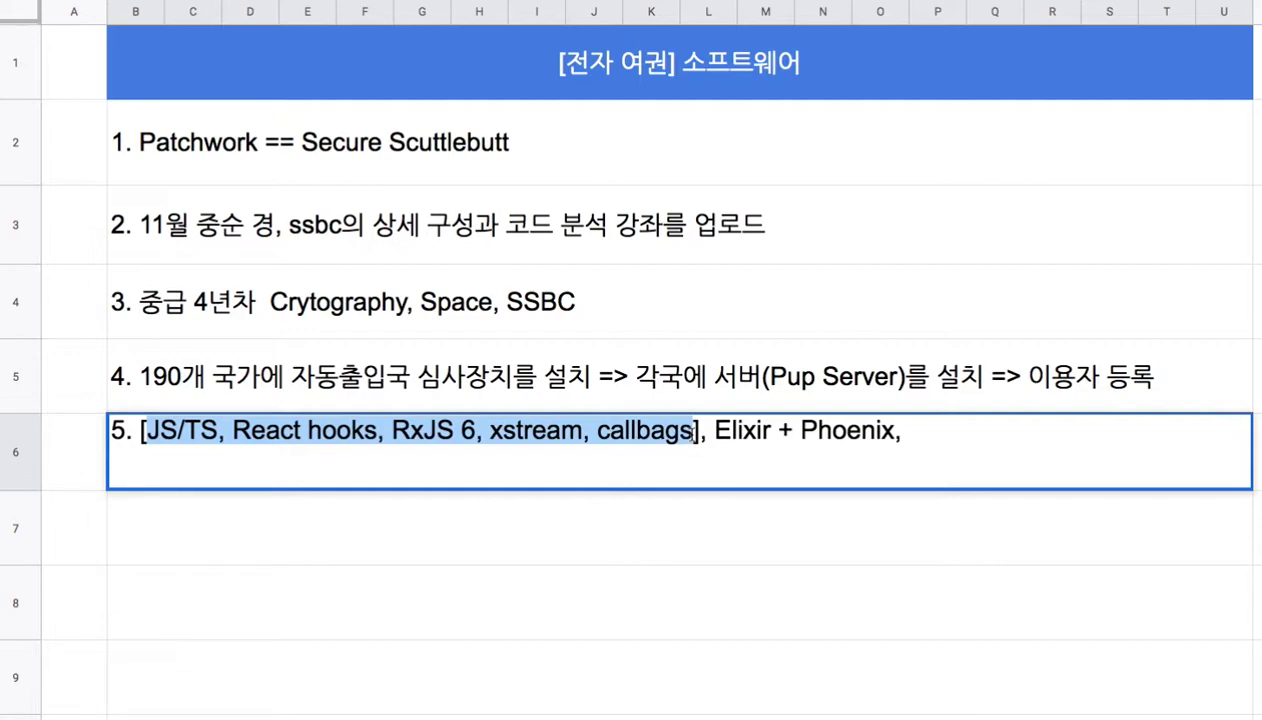
# Step: Select callbags in the row 6 text, and look at the xstream & callbags course in the curriculum sheet
pyautogui.doubleClick(536, 430)
pyautogui.doubleClick(638, 432)
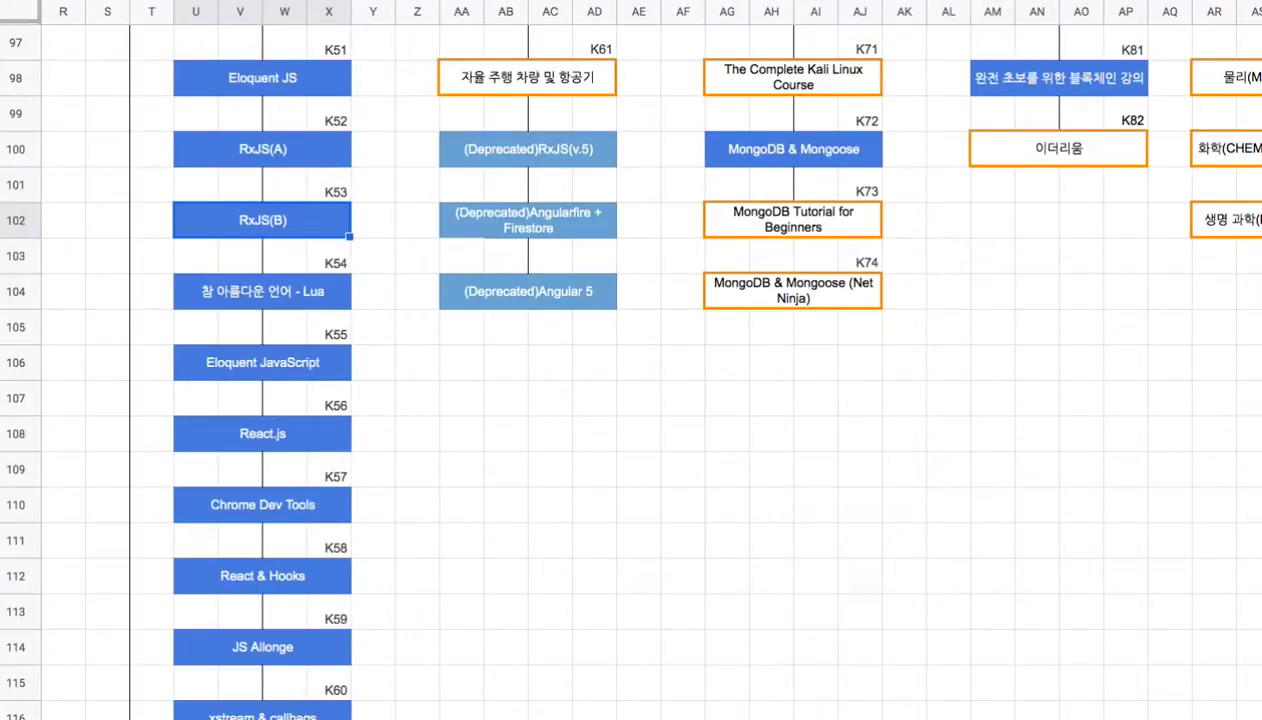
pyautogui.scroll(-5, 544, 411)
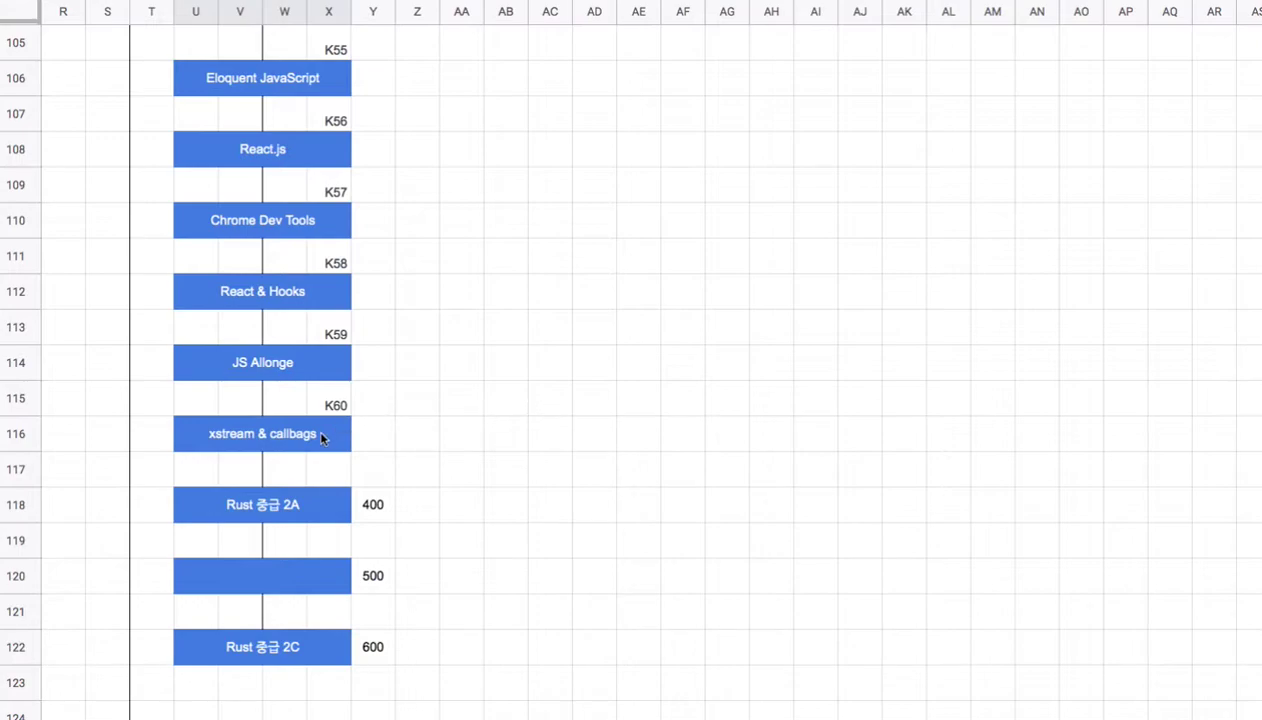
pyautogui.click(320, 437)
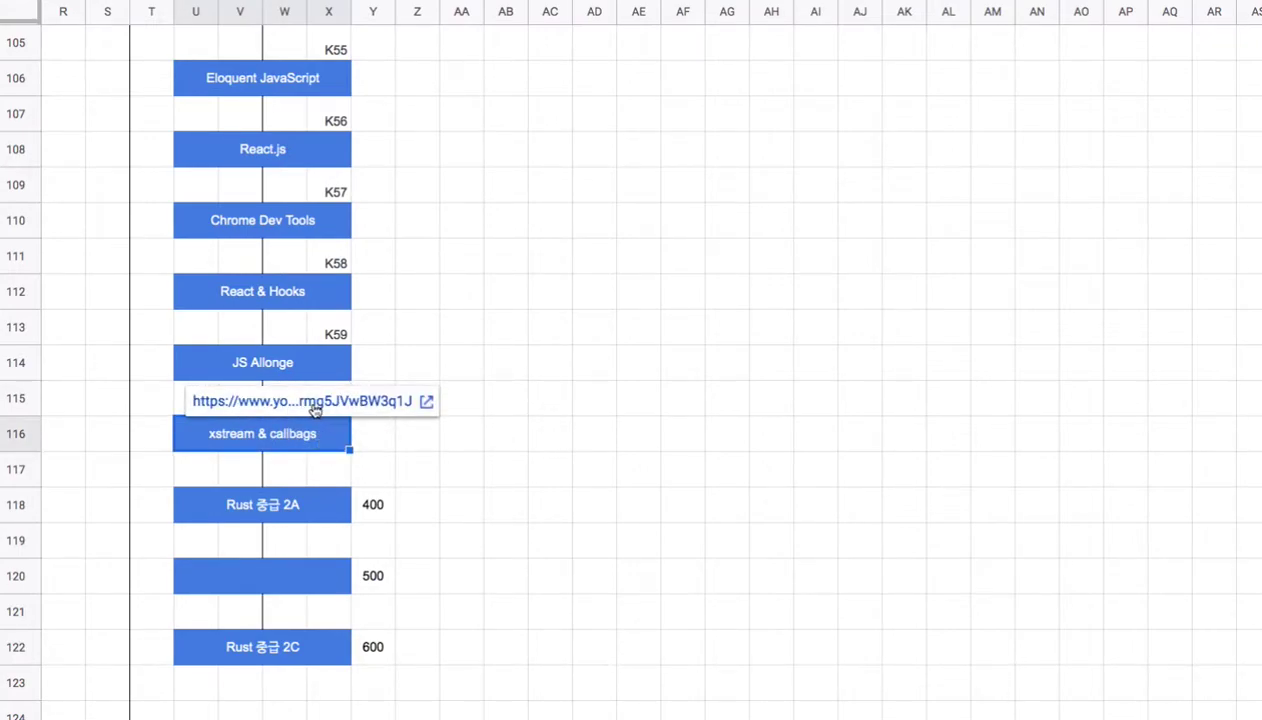
pyautogui.click(814, 5)
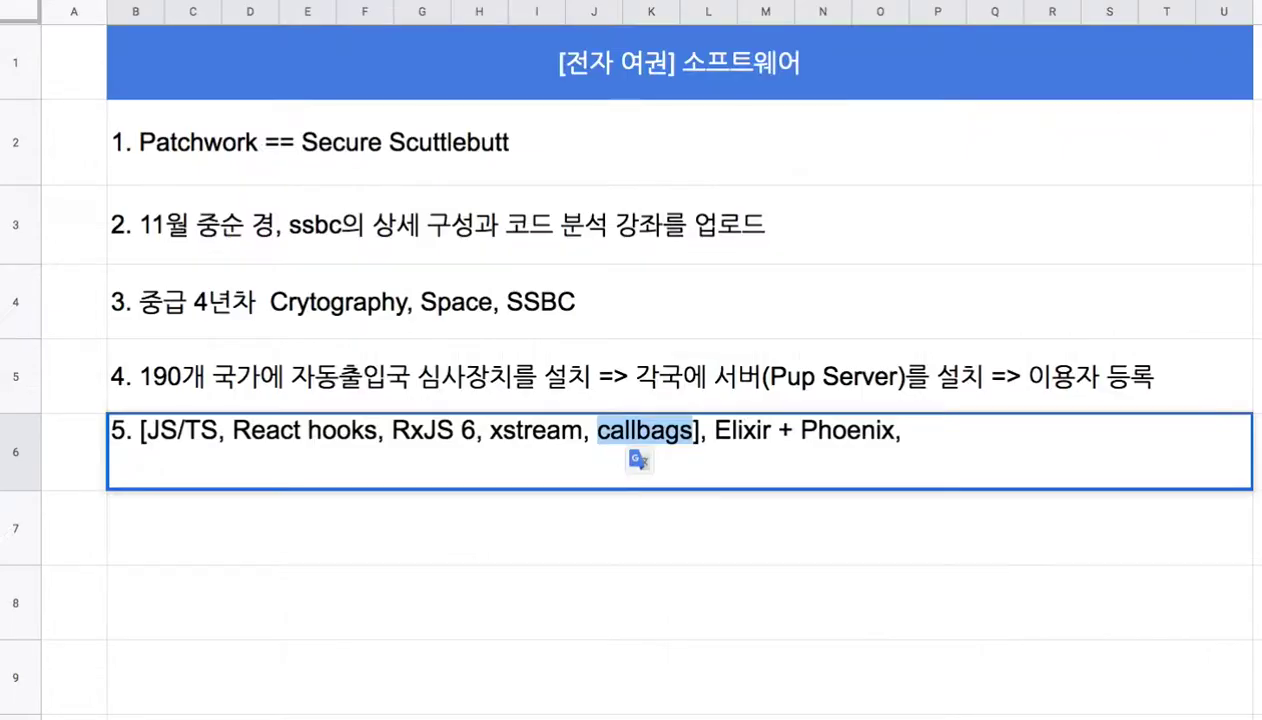
# Step: Enclose "Elixir + Phoenix" in square brackets in the row 6 text and remove the trailing comma
pyautogui.click(712, 430)
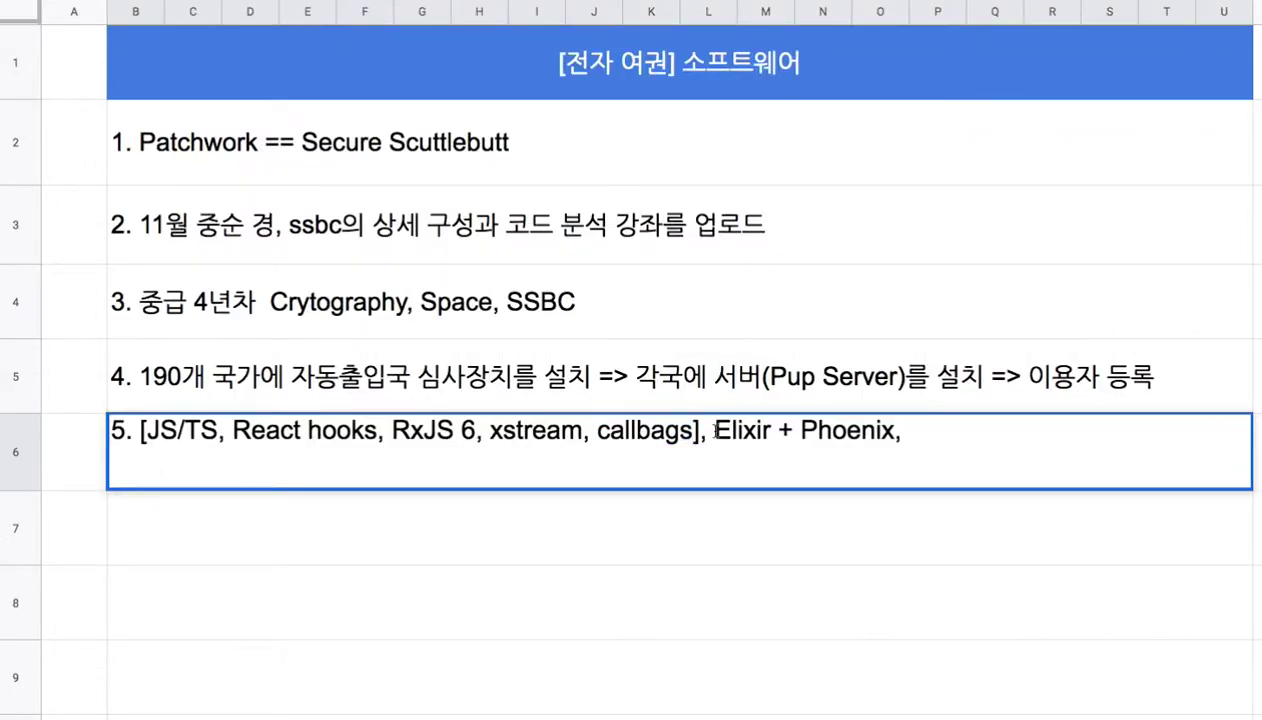
pyautogui.write('[')
pyautogui.write(']')
pyautogui.click(789, 433)
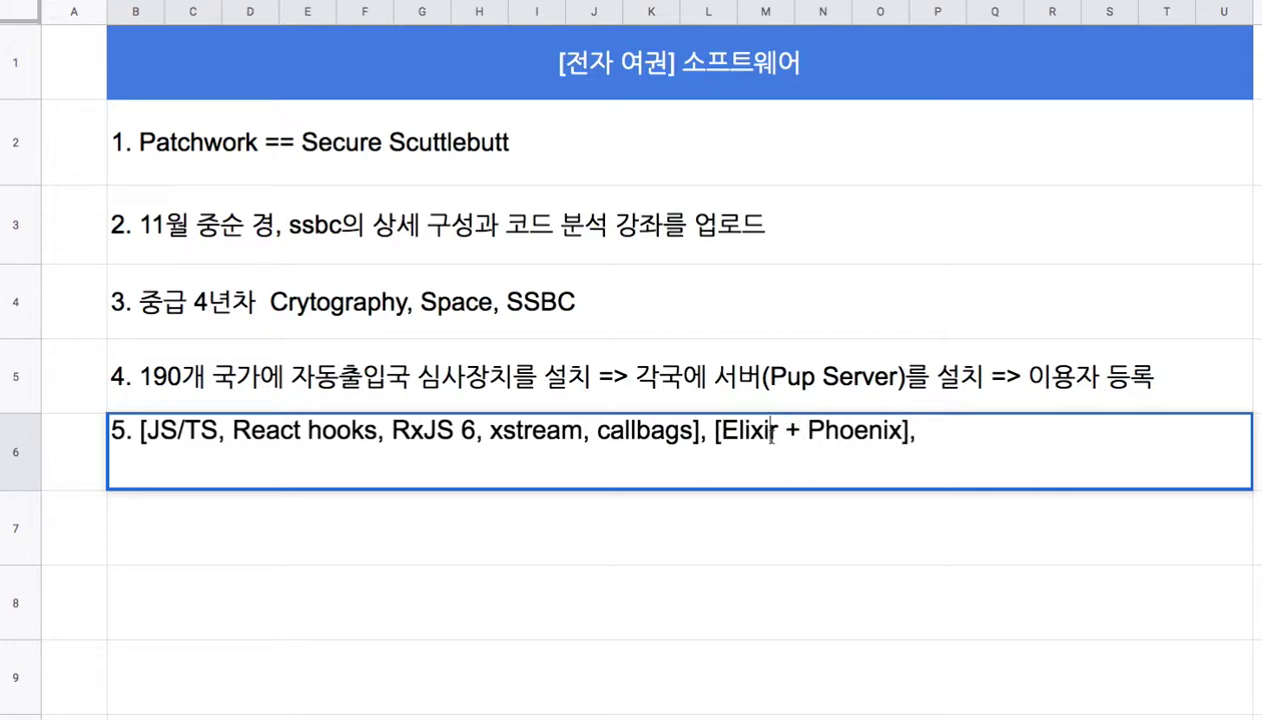
pyautogui.moveTo(740, 432); pyautogui.dragTo(282, 432)
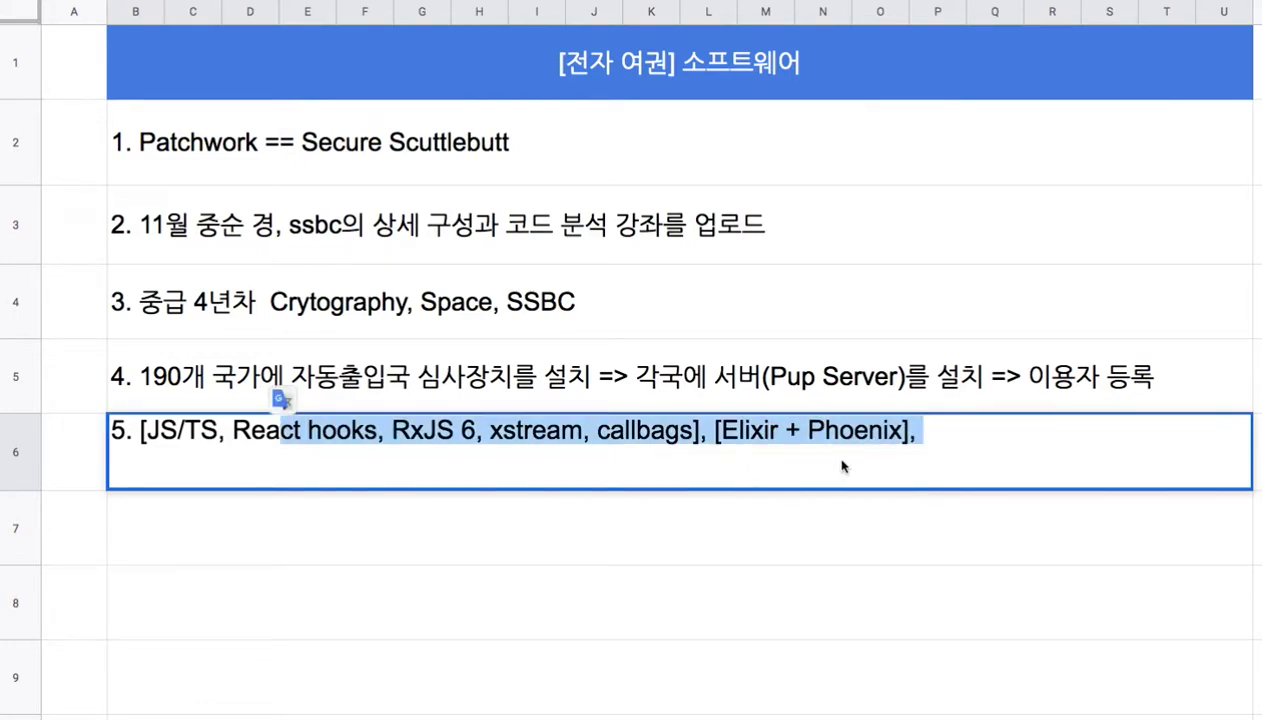
pyautogui.click(929, 438)
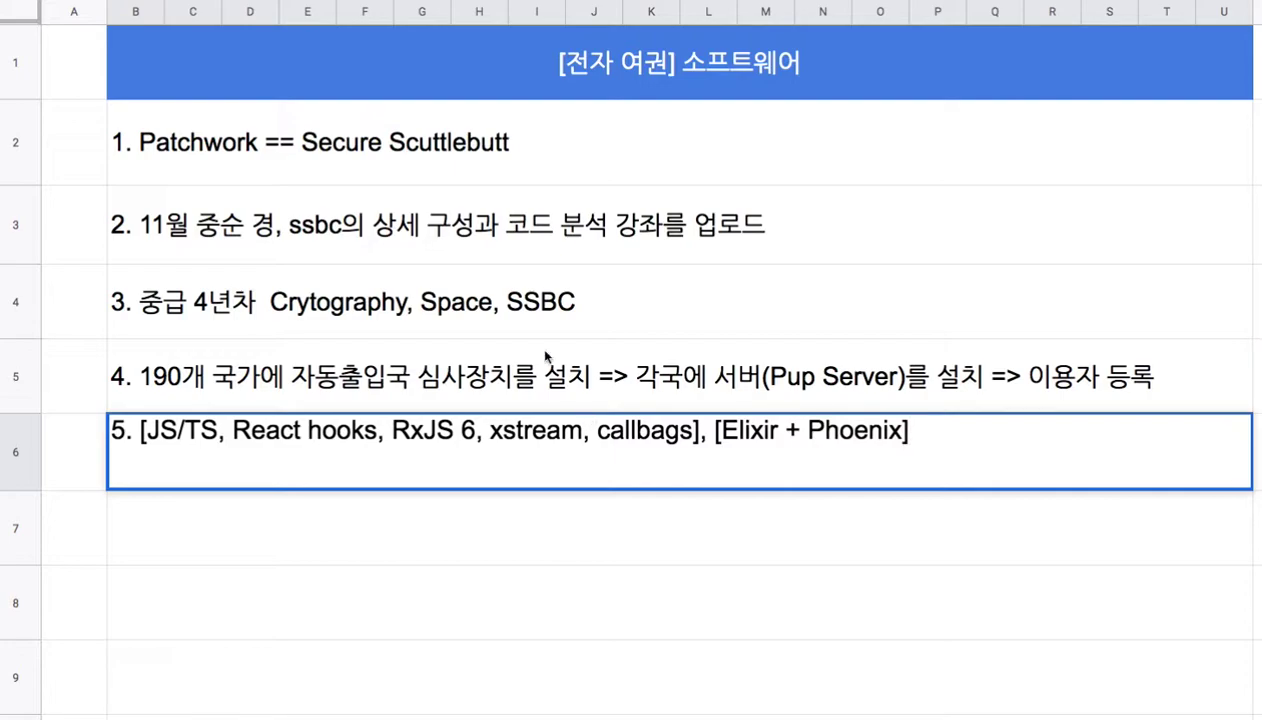
# Step: Copy "Secure Scuttlebutt" from row 2 and append it to the row 6 text as ", [Secure Scuttlebutt]"
pyautogui.doubleClick(340, 310)
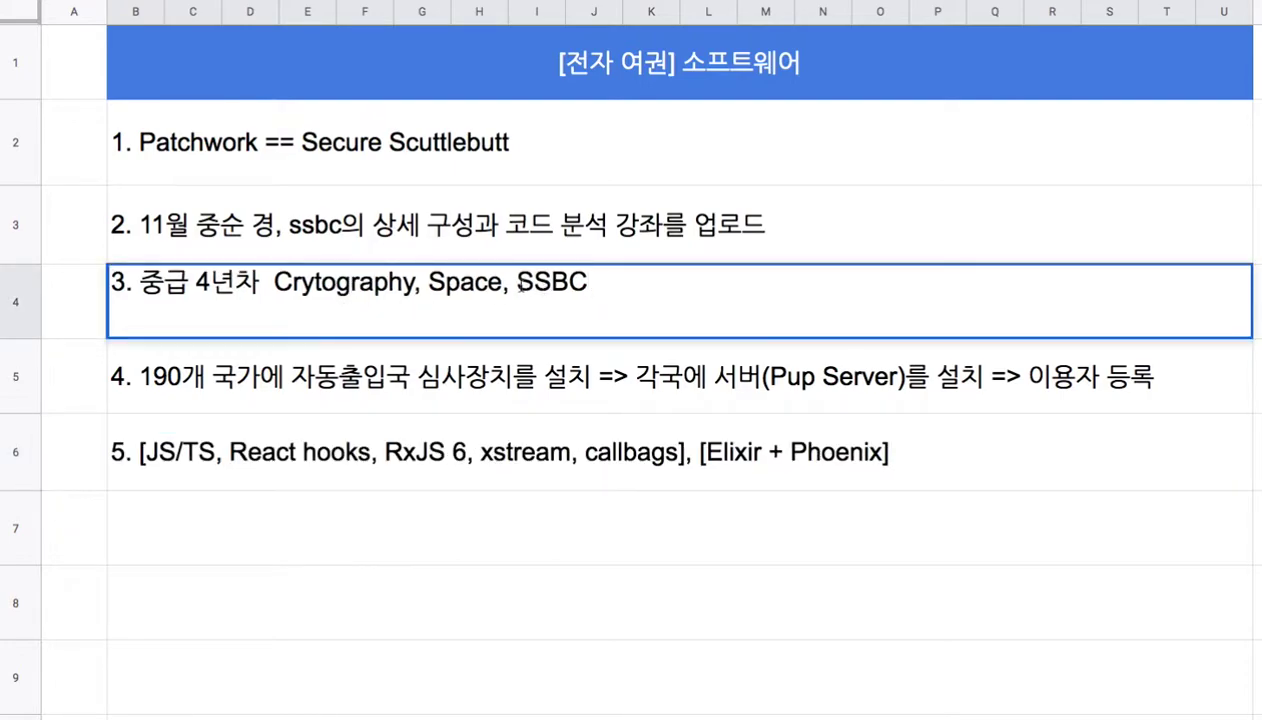
pyautogui.moveTo(516, 283); pyautogui.dragTo(586, 283)
pyautogui.doubleClick(451, 163)
pyautogui.moveTo(307, 118); pyautogui.dragTo(529, 118)
pyautogui.hotkey('ctrl', 'c')
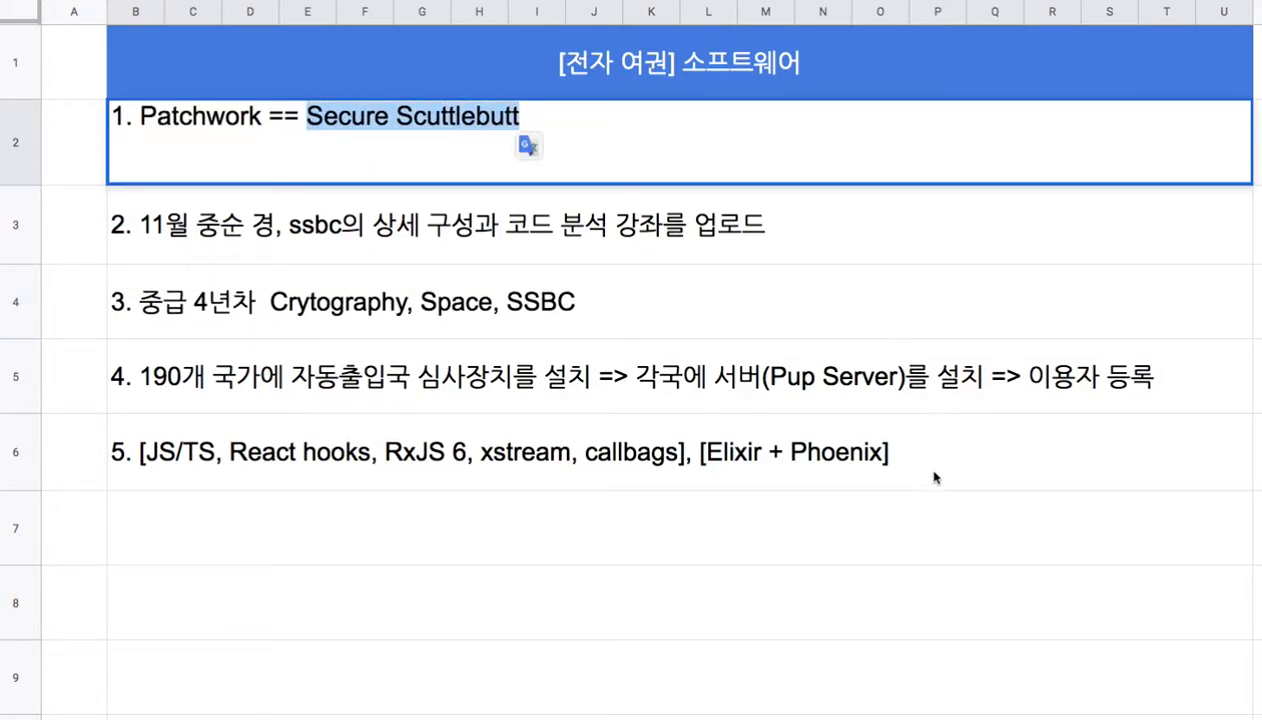
pyautogui.doubleClick(904, 467)
pyautogui.write(', [')
pyautogui.hotkey('ctrl', 'v')
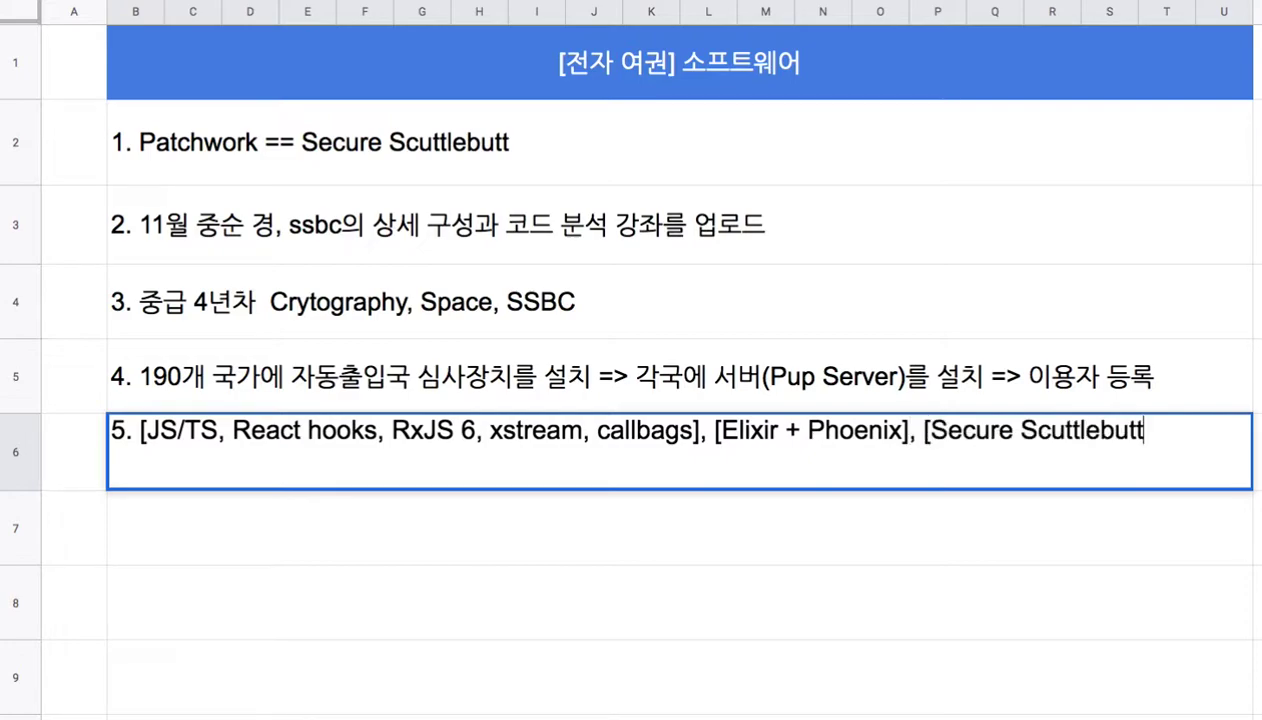
pyautogui.write(']')
pyautogui.moveTo(138, 430); pyautogui.dragTo(1151, 430)
pyautogui.moveTo(912, 430); pyautogui.dragTo(1150, 432)
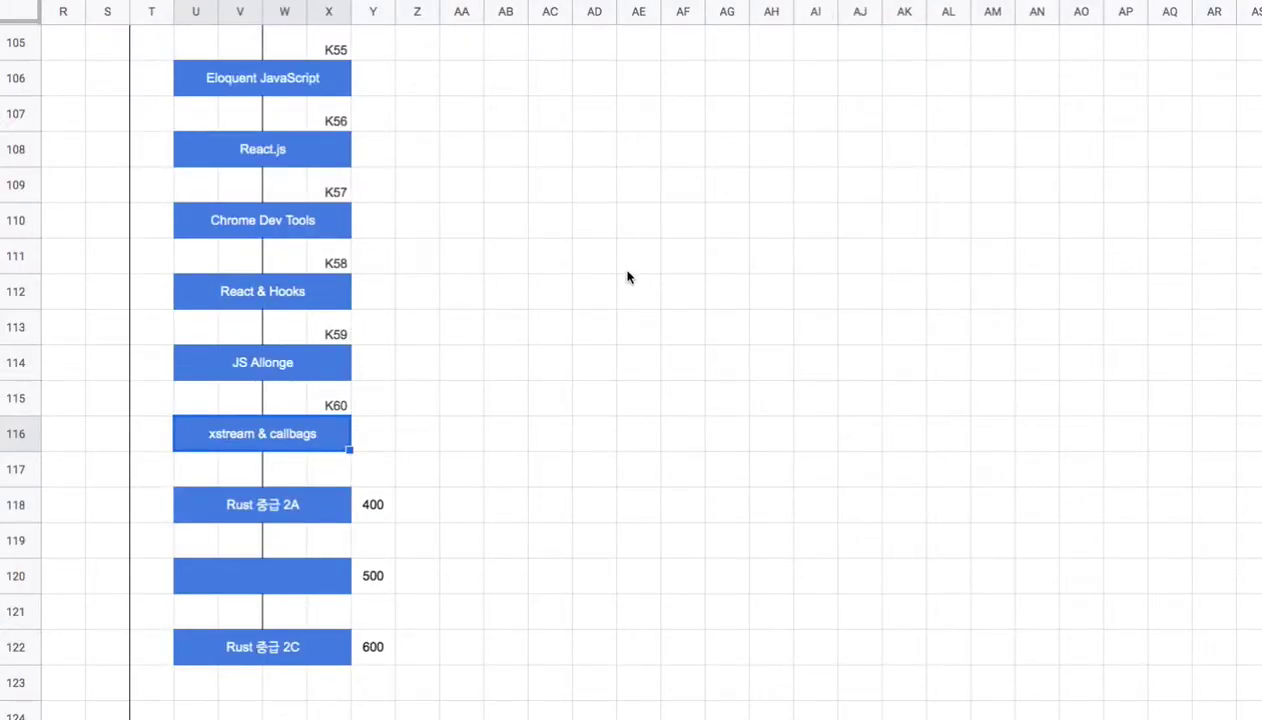
# Step: Search the curriculum sheet for "scuttle", then close the search
pyautogui.click(628, 266)
pyautogui.hotkey('ctrl', 'f')
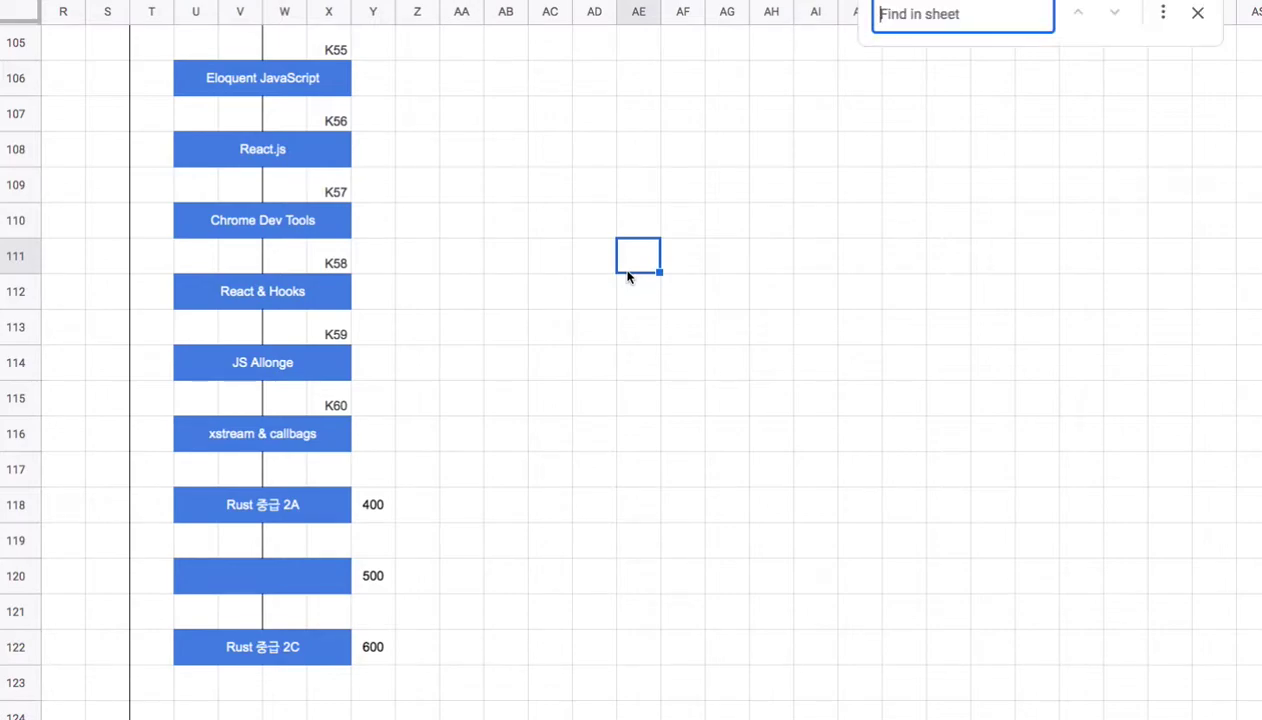
pyautogui.write('scuttle')
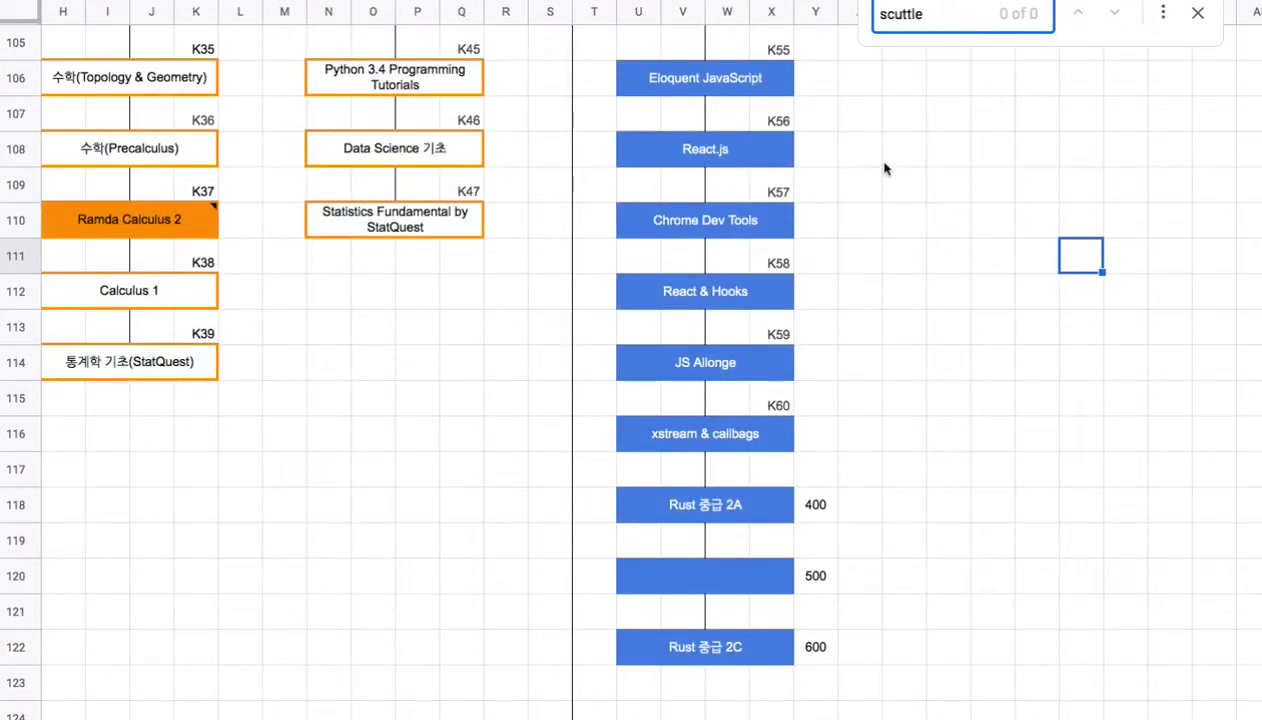
pyautogui.click(1196, 14)
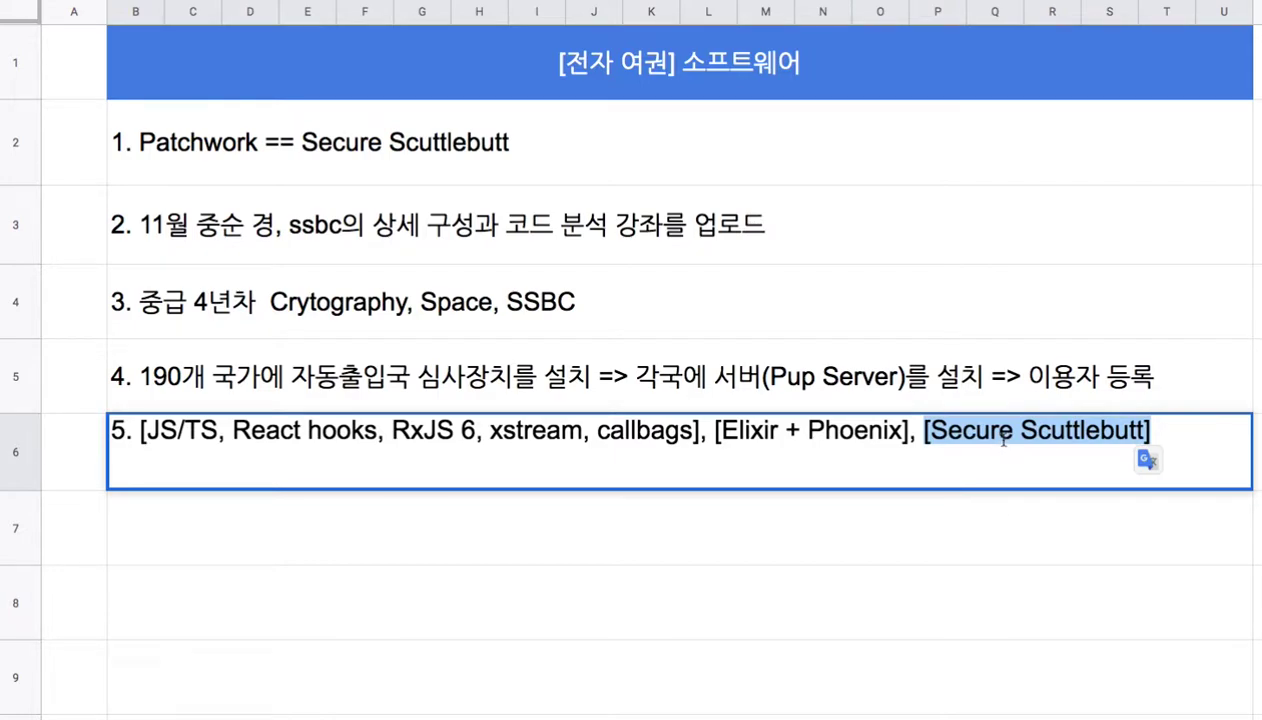
# Step: Highlight the bracketed Secure Scuttlebutt item in row 6, and finish editing the cell
pyautogui.click(1003, 434)
pyautogui.moveTo(925, 432); pyautogui.dragTo(1152, 435)
pyautogui.click(925, 430)
pyautogui.moveTo(928, 430); pyautogui.dragTo(1146, 430)
pyautogui.moveTo(703, 167); pyautogui.dragTo(744, 331)
pyautogui.click(921, 470)
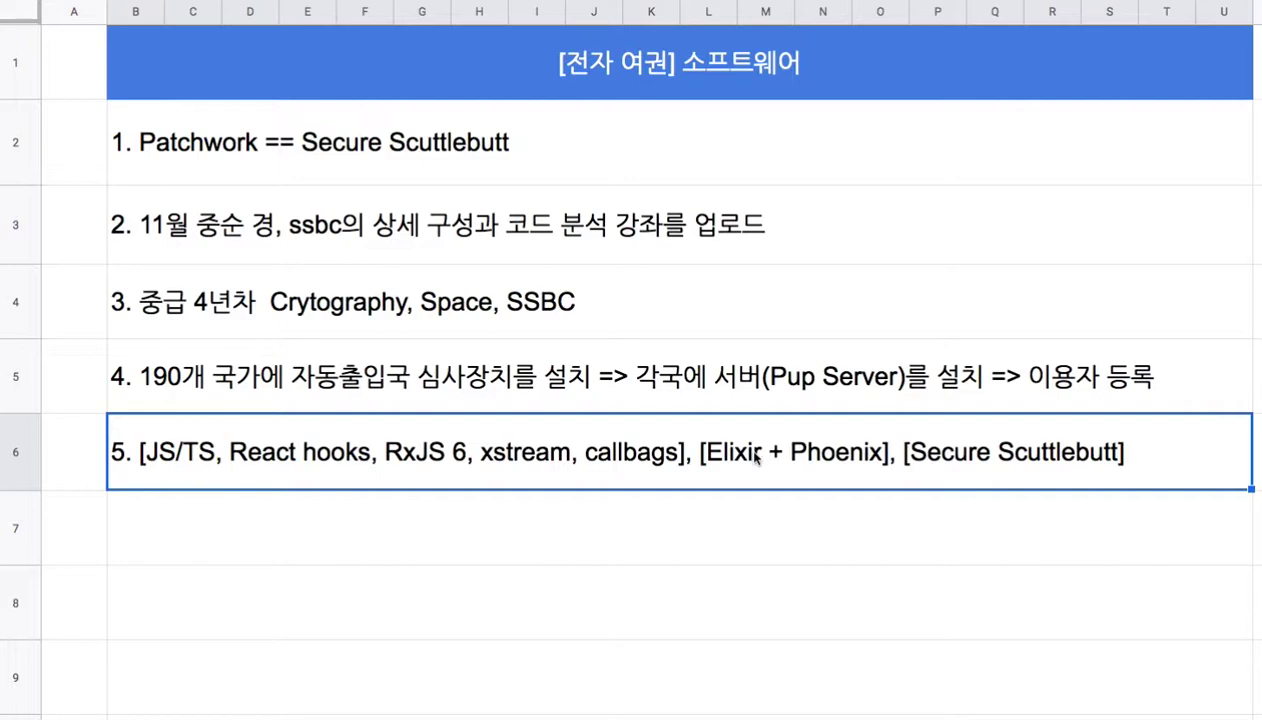
# Step: Enter "6. Module Design" as the new item in row 7
pyautogui.click(708, 514)
pyautogui.write('6. ah')
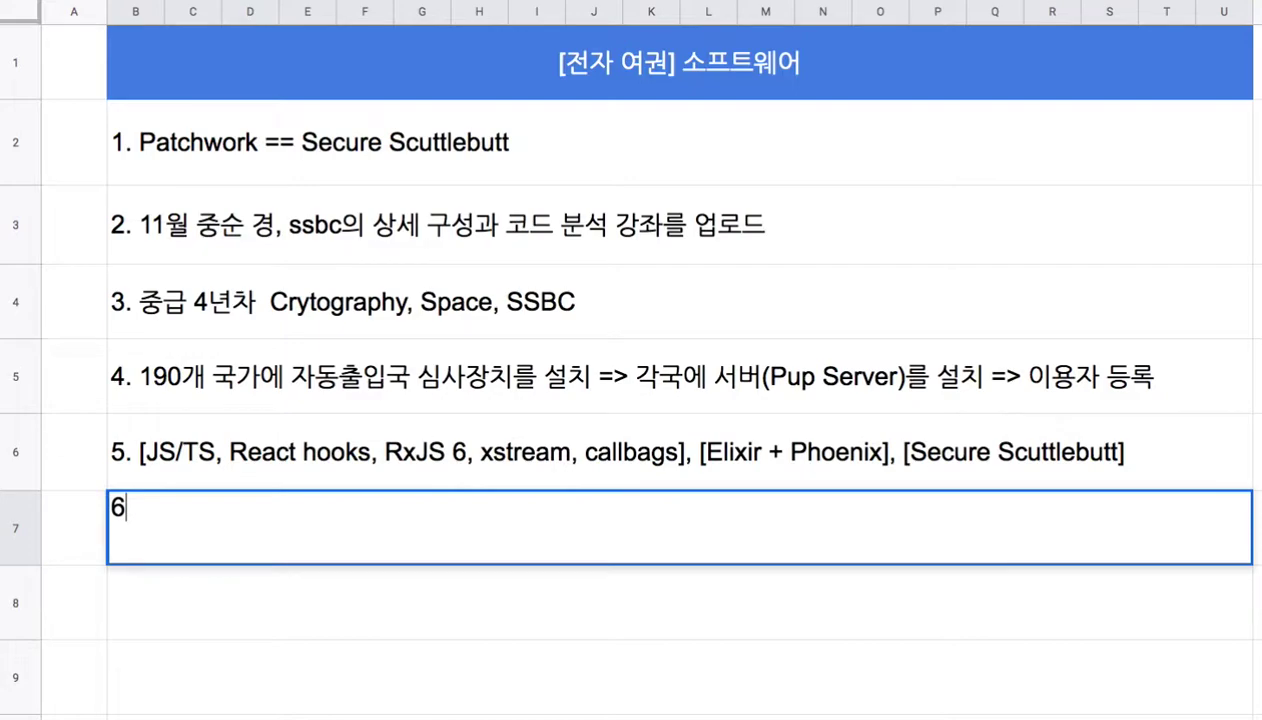
pyautogui.press('BackSpace')
pyautogui.press('BackSpace')
pyautogui.write('Mode')
pyautogui.write('ul')
pyautogui.press('BackSpace')
pyautogui.press('BackSpace')
pyautogui.press('BackSpace')
pyautogui.write('ule Design')
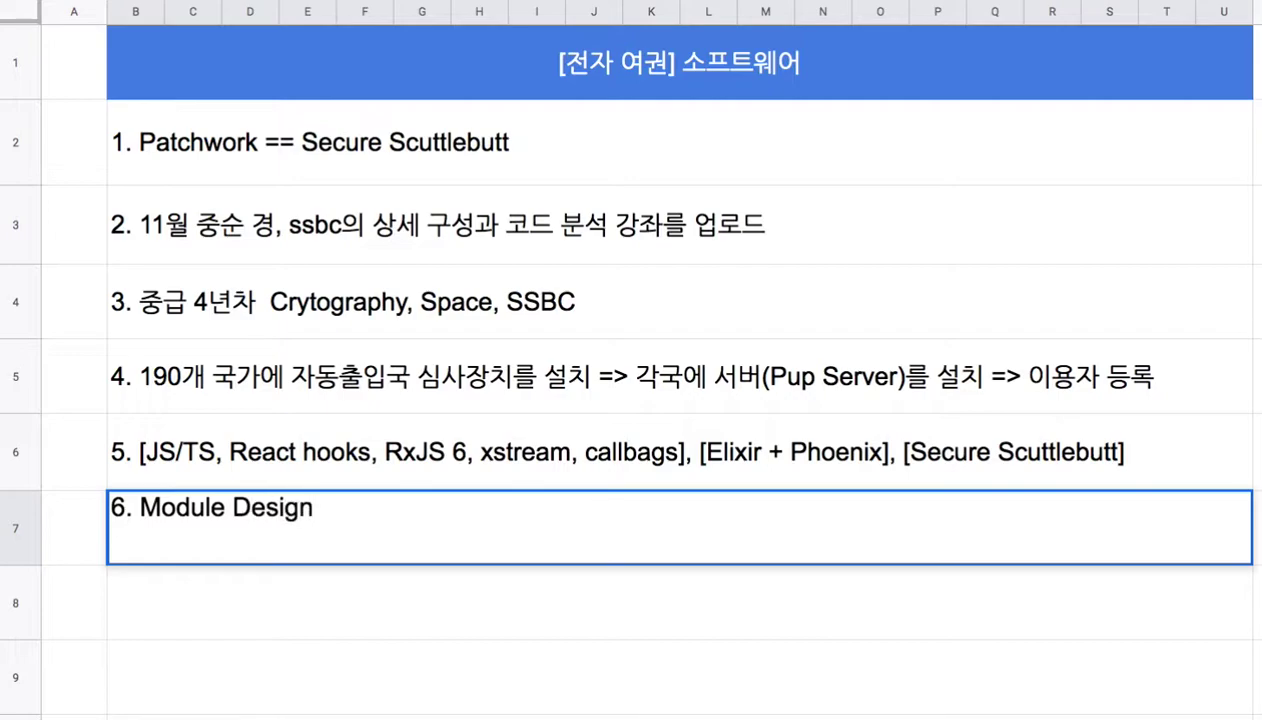
# Step: Insert "Elixir =>" before Module Design in the row 7 text
pyautogui.click(140, 507)
pyautogui.write('Elx')
pyautogui.press('BackSpace')
pyautogui.write('ixir =>')
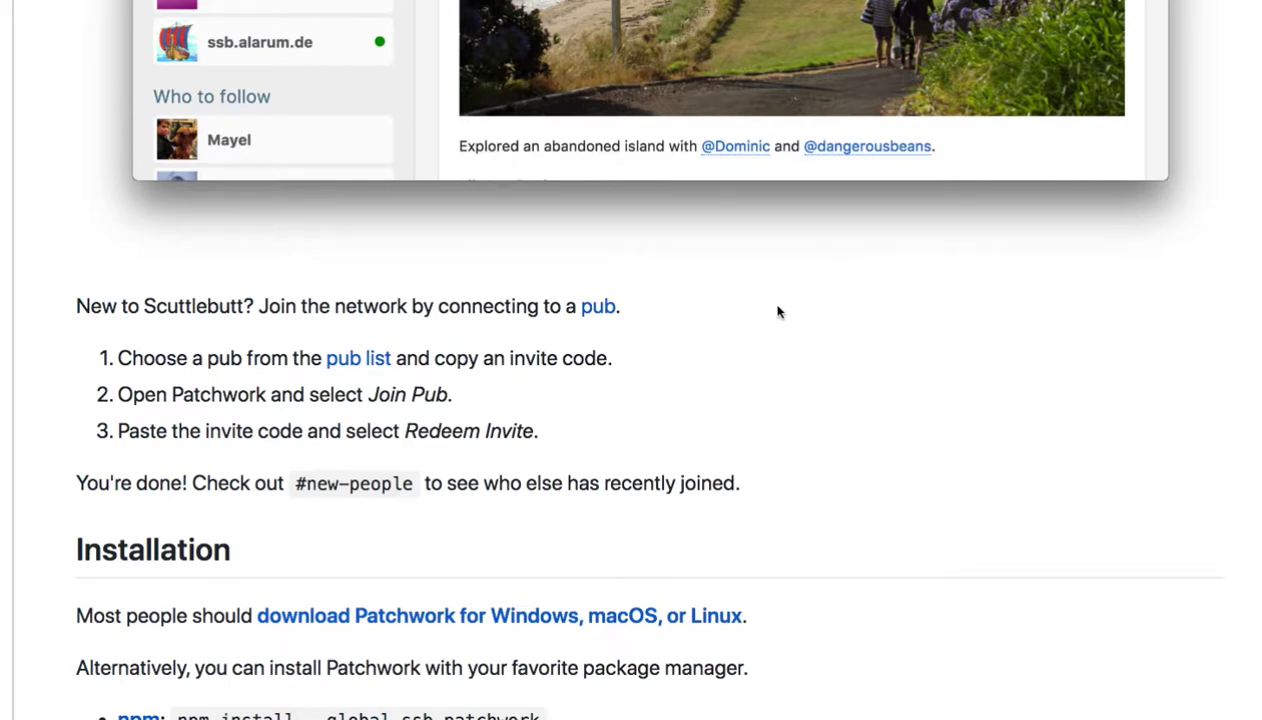
# Step: Review the Patchwork project page up from its installation section, and highlight Secure Scuttlebutt in row 6 of the spreadsheet
pyautogui.scroll(8, 773, 307)
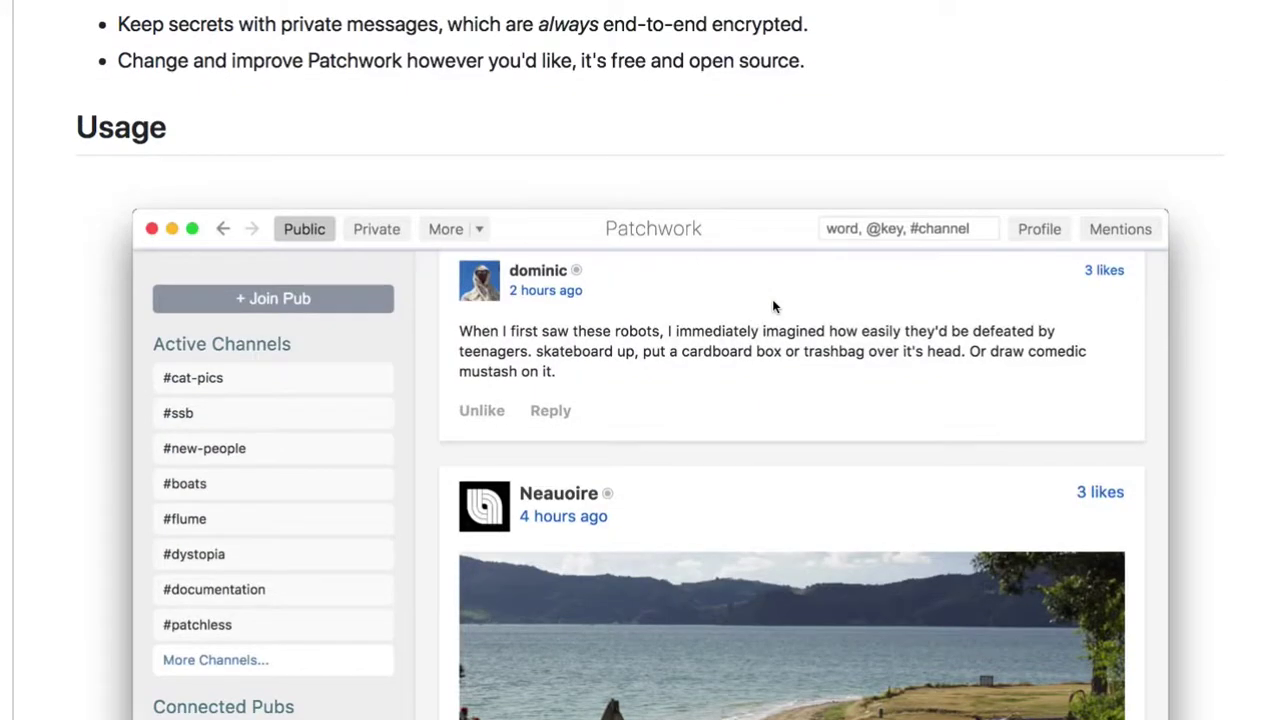
pyautogui.scroll(15, 773, 307)
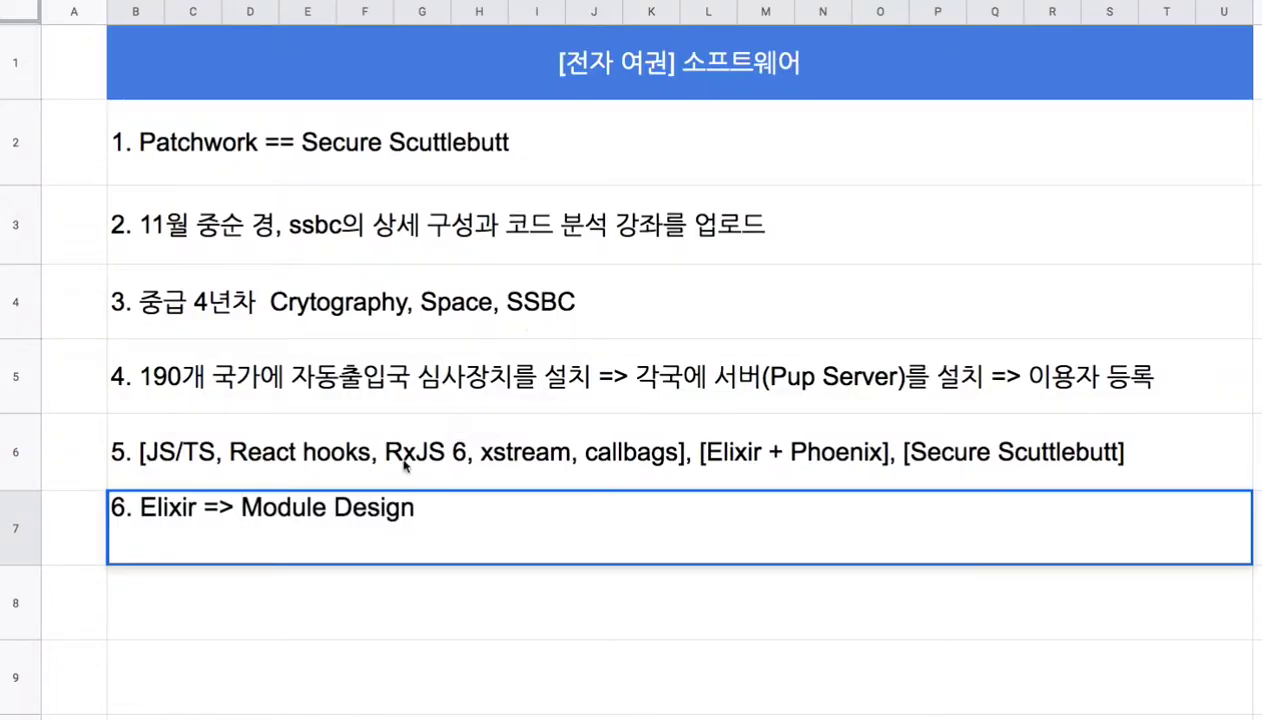
pyautogui.doubleClick(955, 465)
pyautogui.moveTo(922, 430); pyautogui.dragTo(1141, 430)
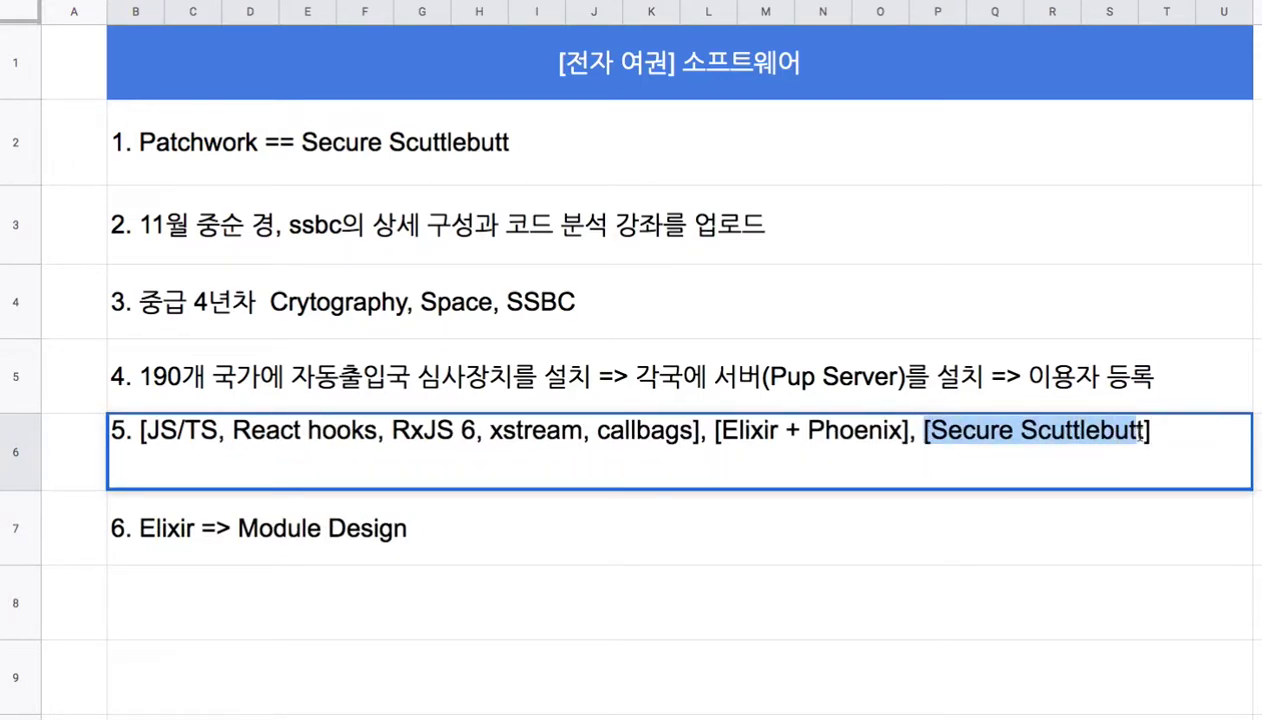
# Step: Insert "JS/TS SSBC =>" before Elixir in the row 7 text
pyautogui.doubleClick(142, 529)
pyautogui.click(139, 507)
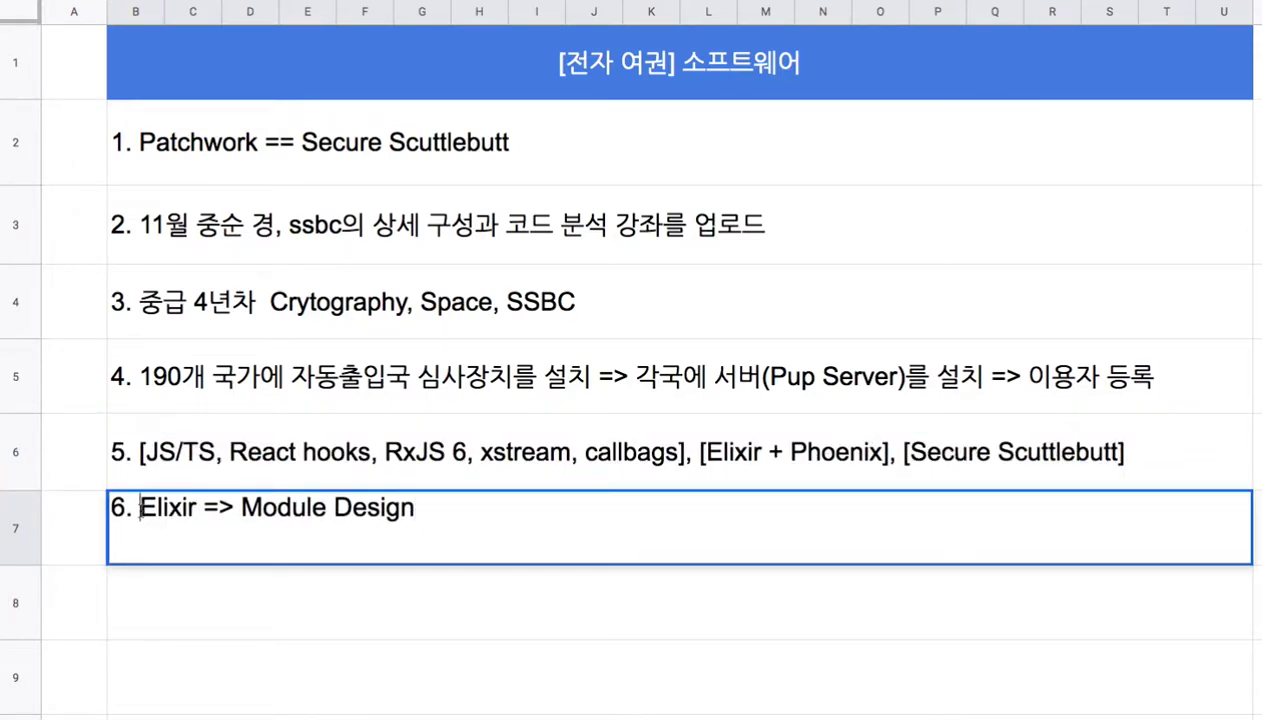
pyautogui.write('SSBC =')
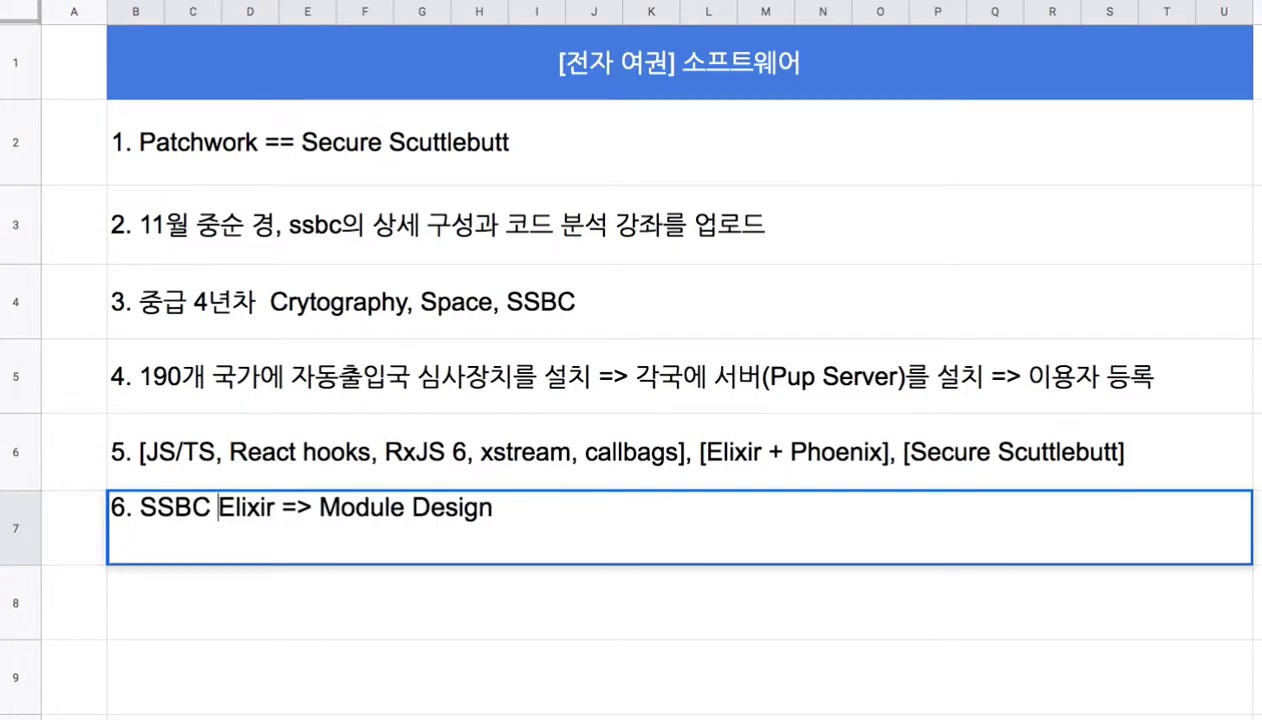
pyautogui.write('> ')
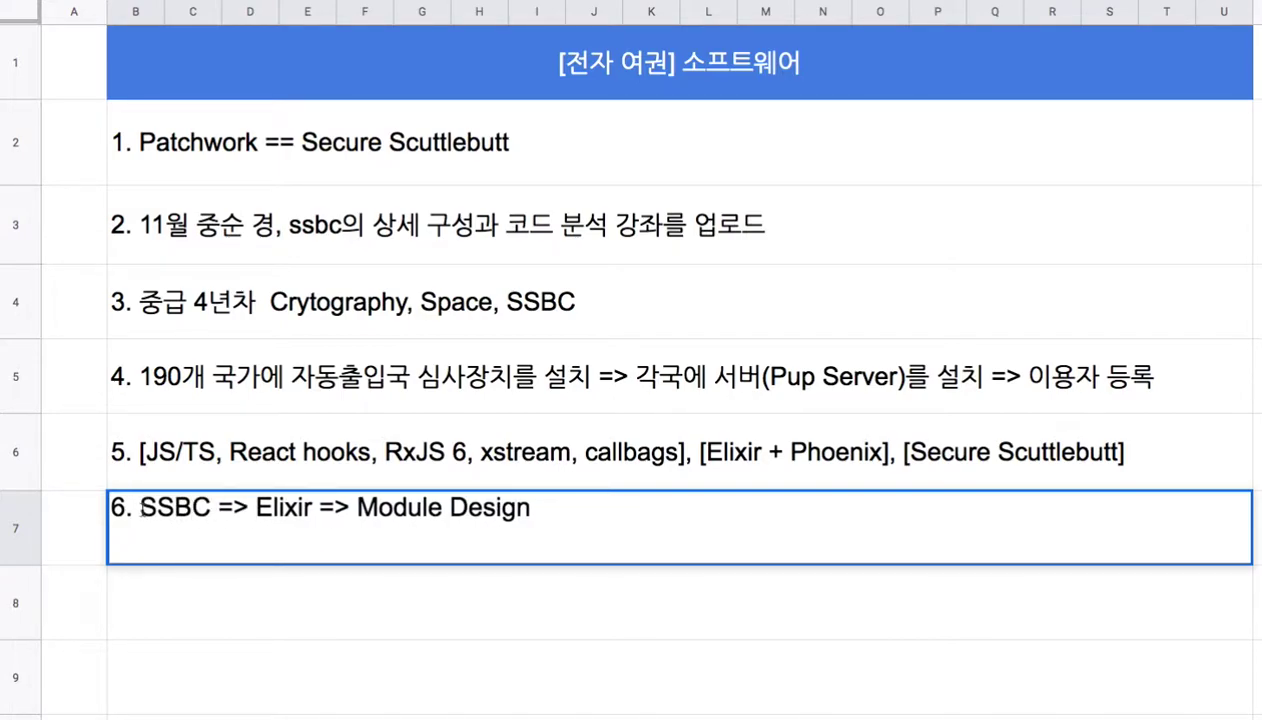
pyautogui.write('JS/TS')
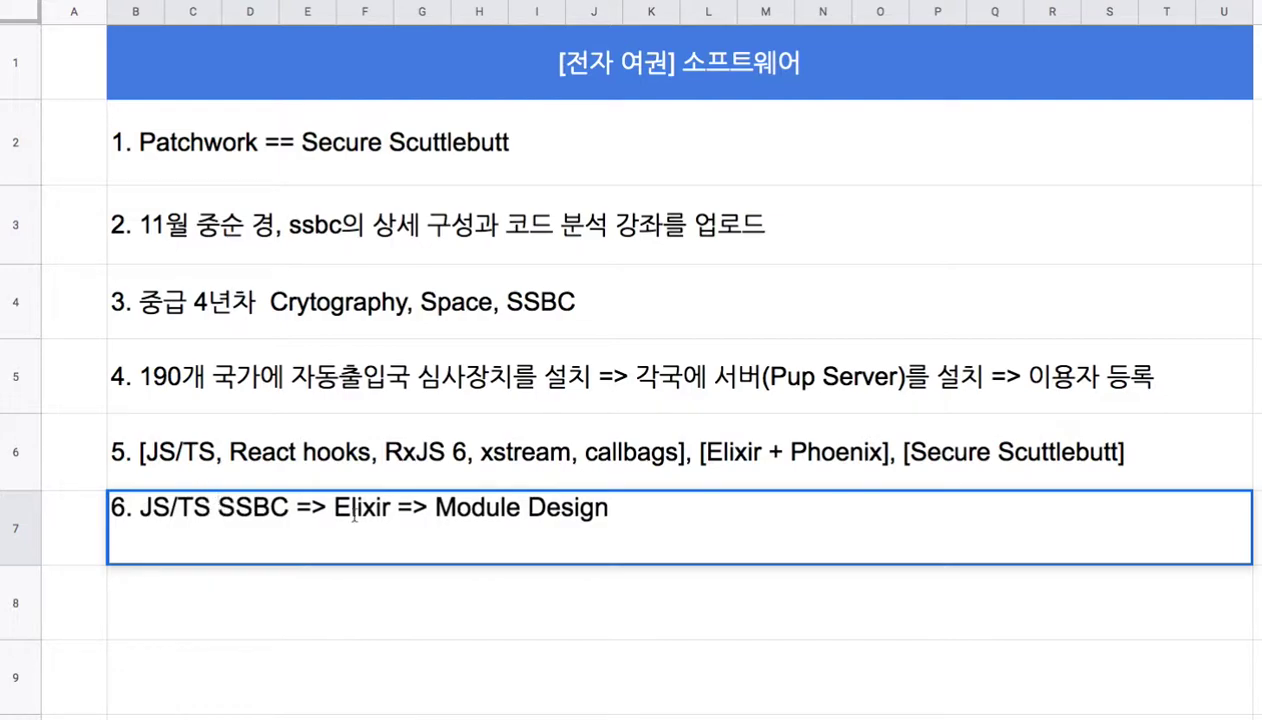
# Step: Replace "=> Module Design" in row 7 with "버전으로 전환하는 것이 첫 단계", and select SSBC in that text
pyautogui.moveTo(390, 510); pyautogui.dragTo(600, 510)
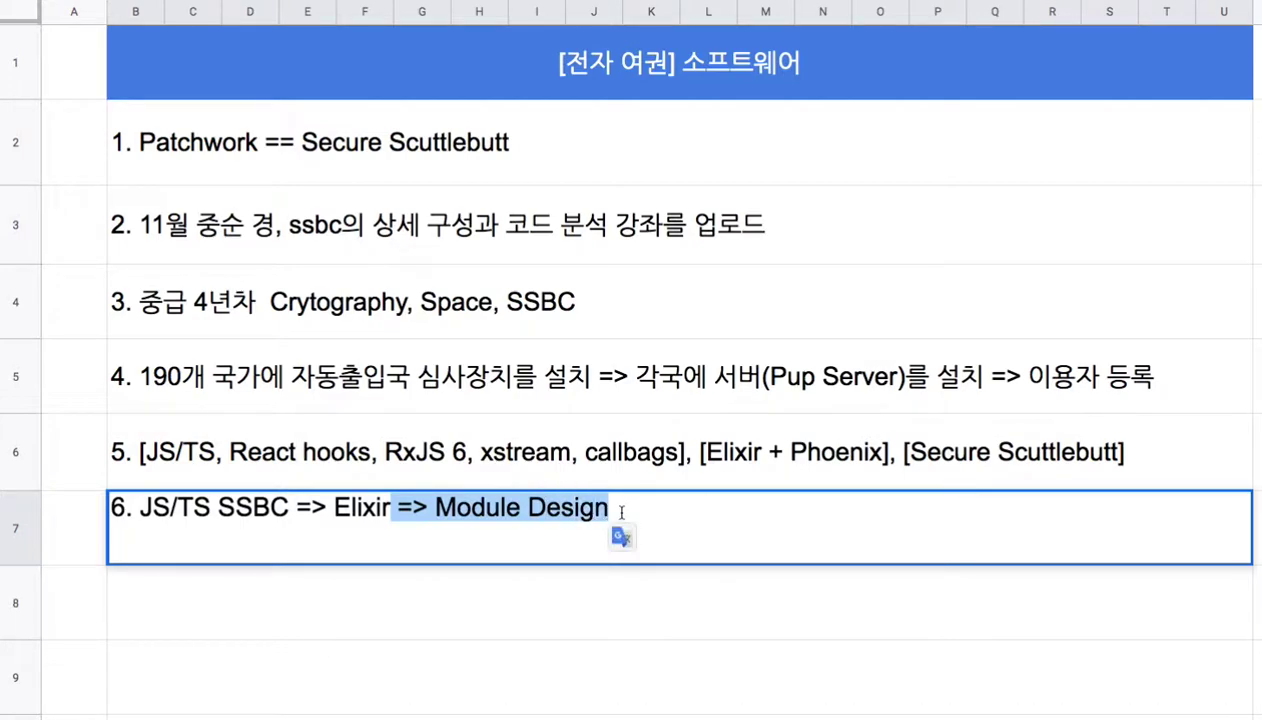
pyautogui.write('q')
pyautogui.press('BackSpace')
pyautogui.write('qj')
pyautogui.press('BackSpace')
pyautogui.press('BackSpace')
pyautogui.write('ㅂㅓ전으로 전환')
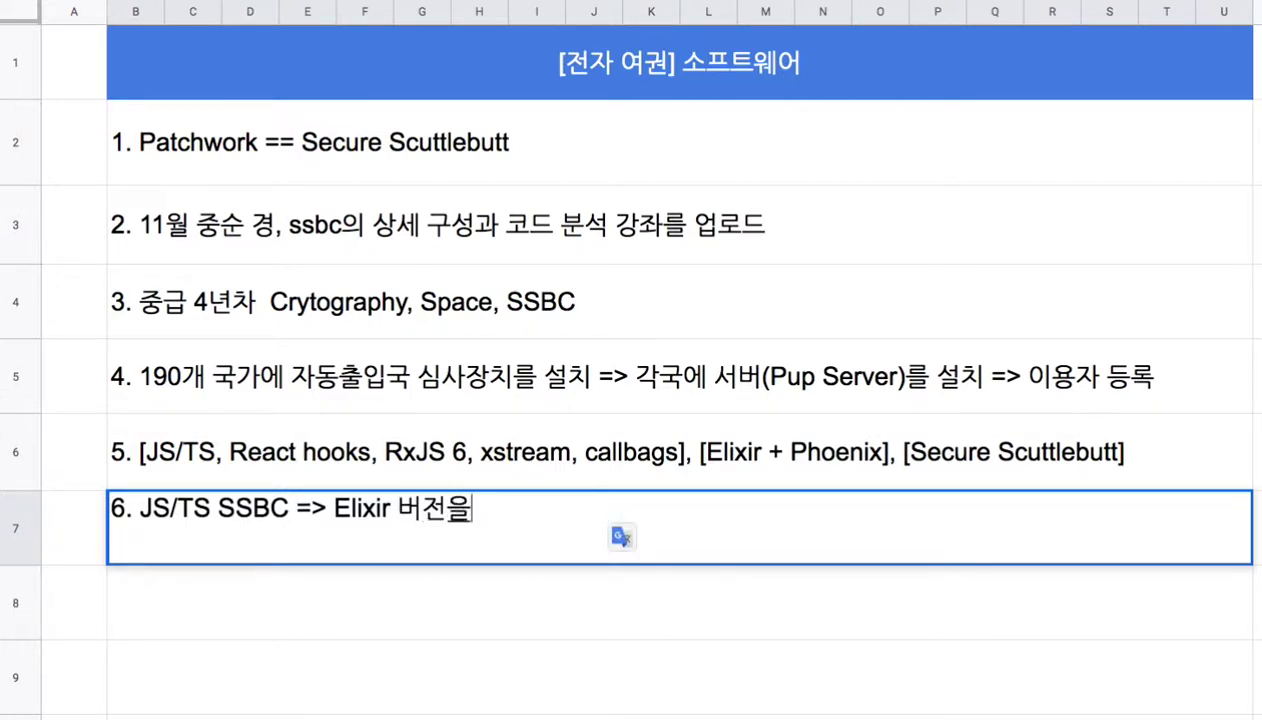
pyautogui.write('하는 것')
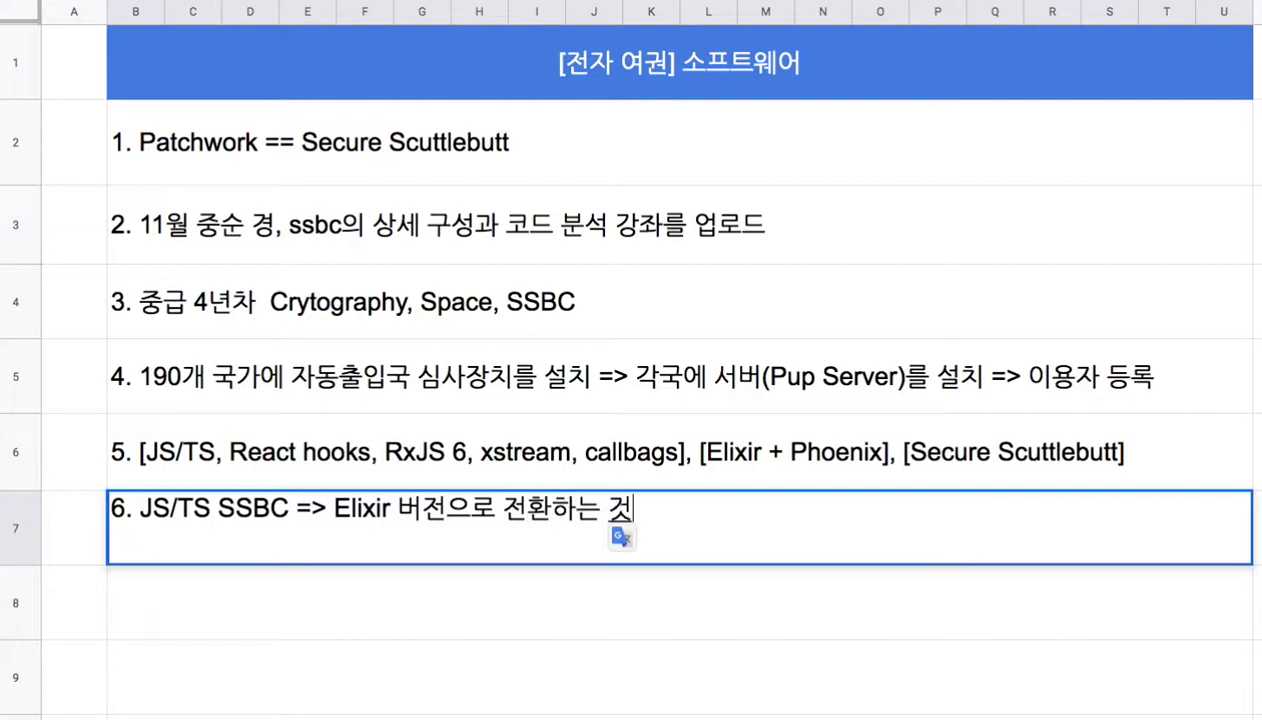
pyautogui.write('이 첫 단계')
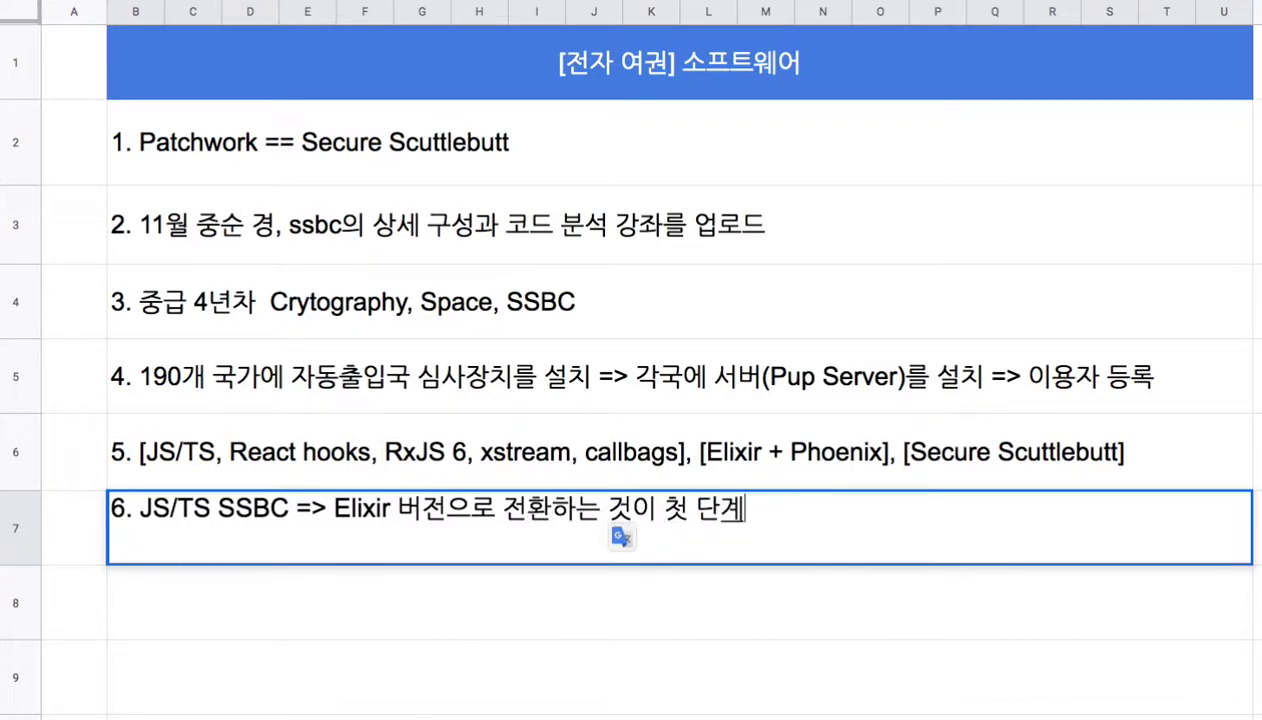
pyautogui.doubleClick(236, 509)
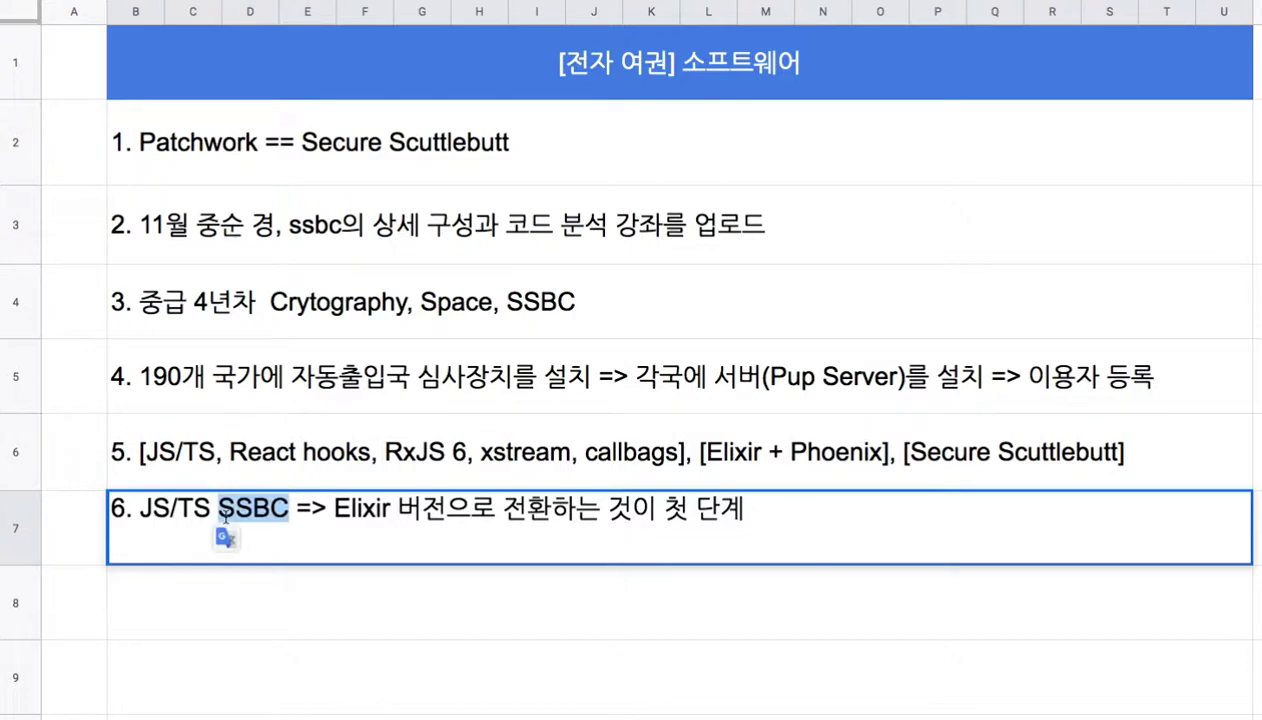